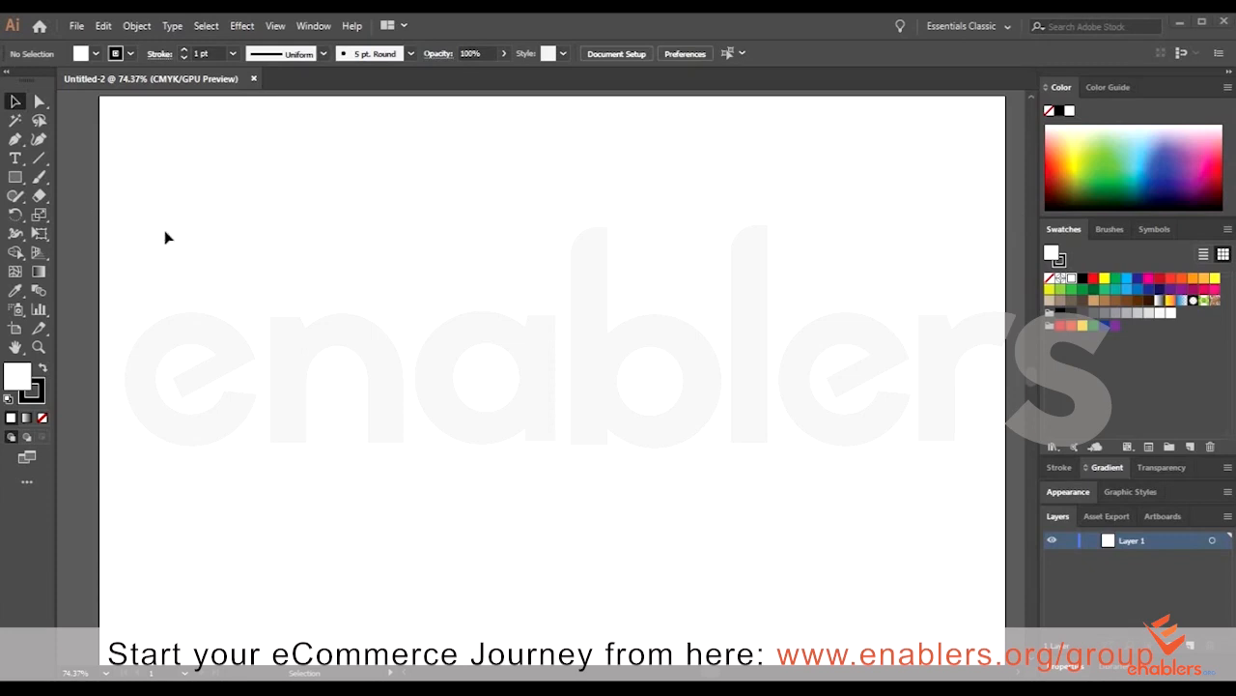
- Draw a square about 268 pt wide in the upper part of the artboard and deselect it
left_click(39, 196)
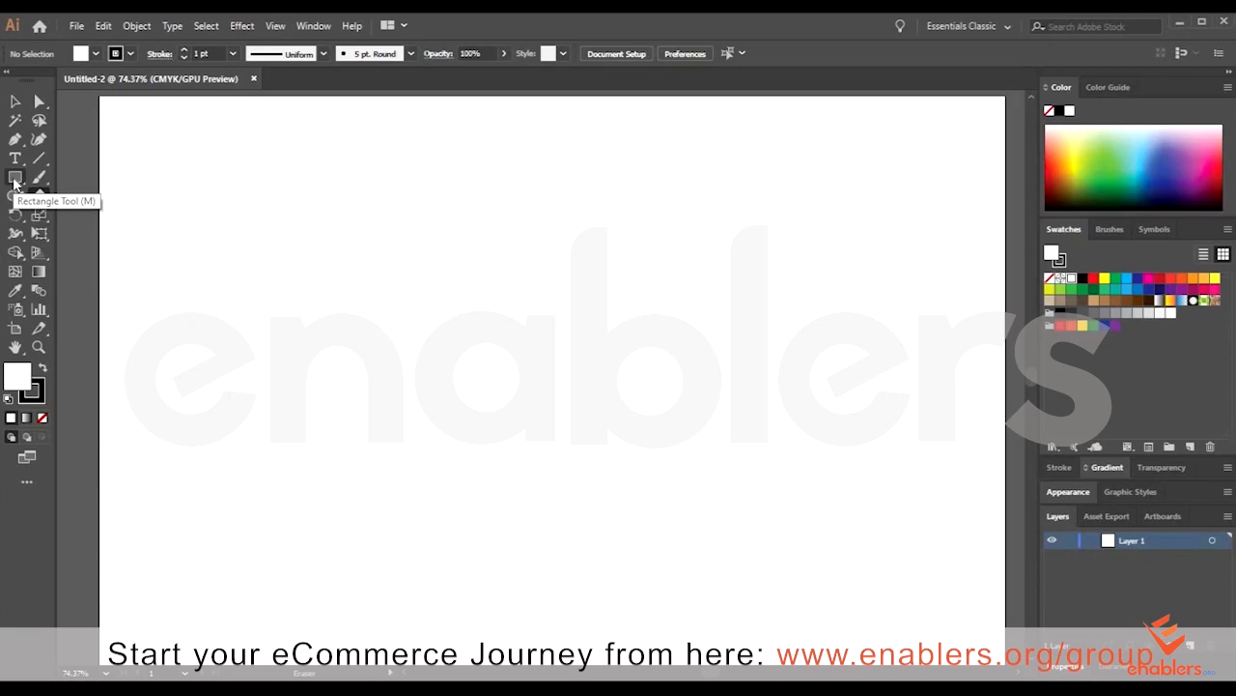
left_click(15, 181)
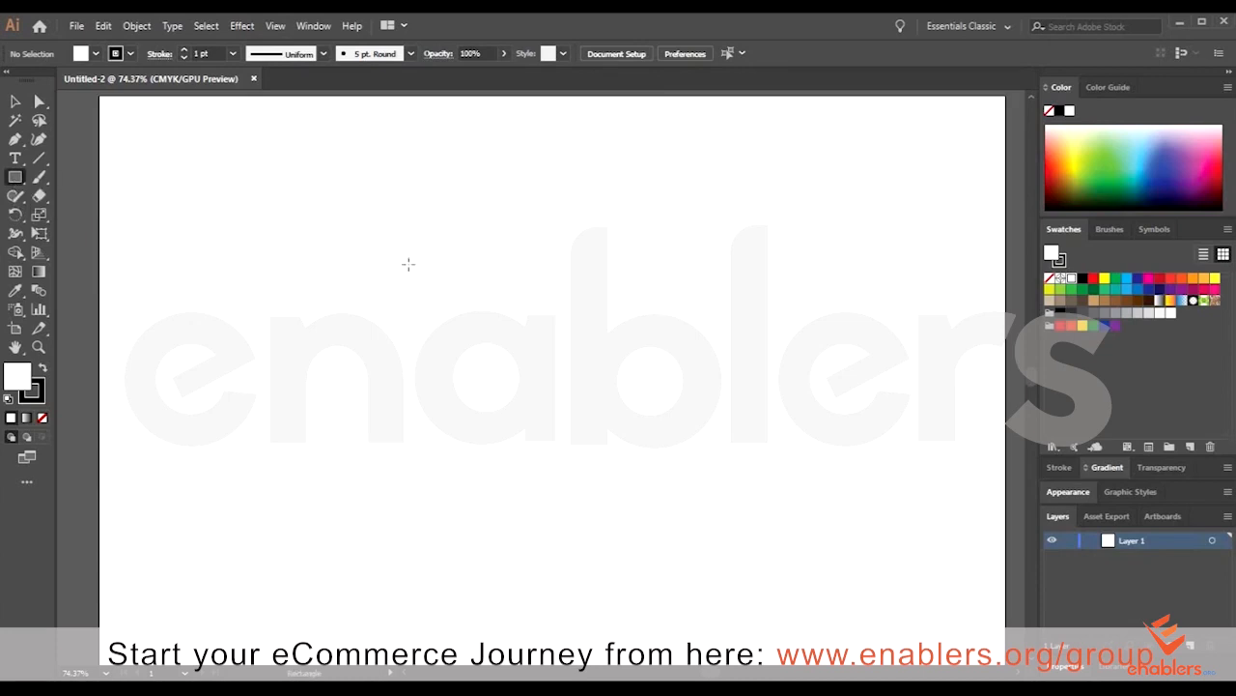
left_click_drag(328, 207, 527, 406)
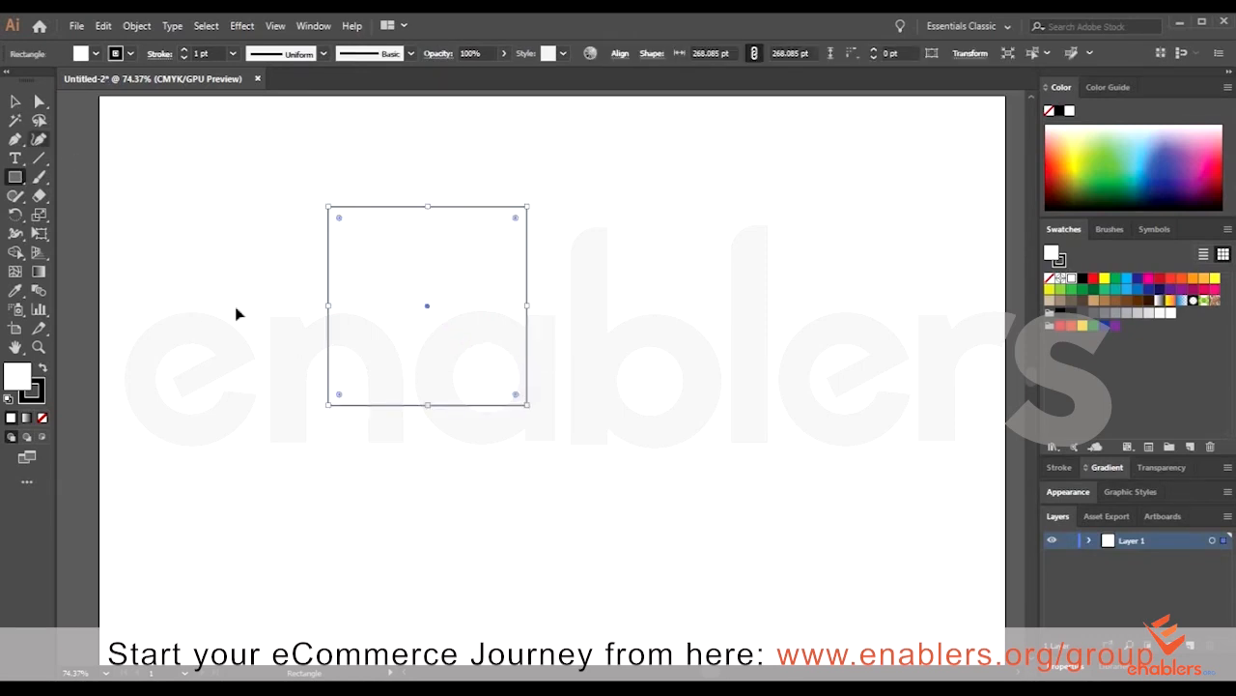
key("v")
left_click(499, 472)
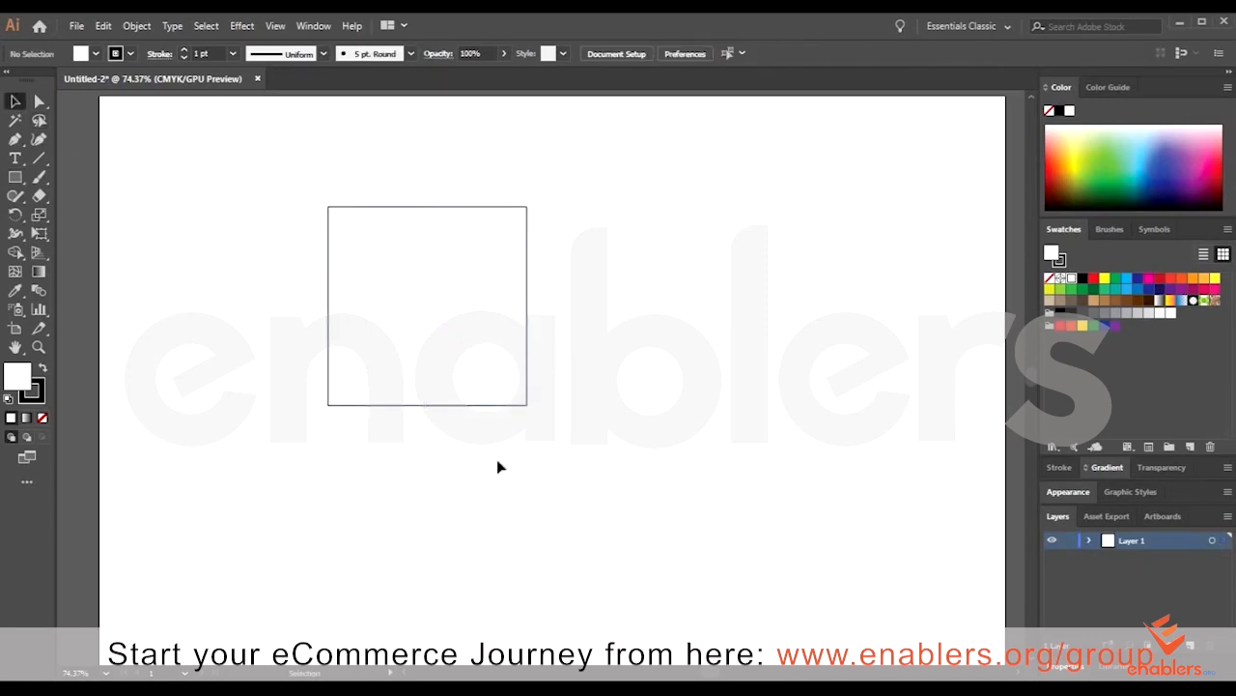
- Adjust the Eraser brush size and erase shallow notches from the square's left, right and bottom edges
left_click(528, 279)
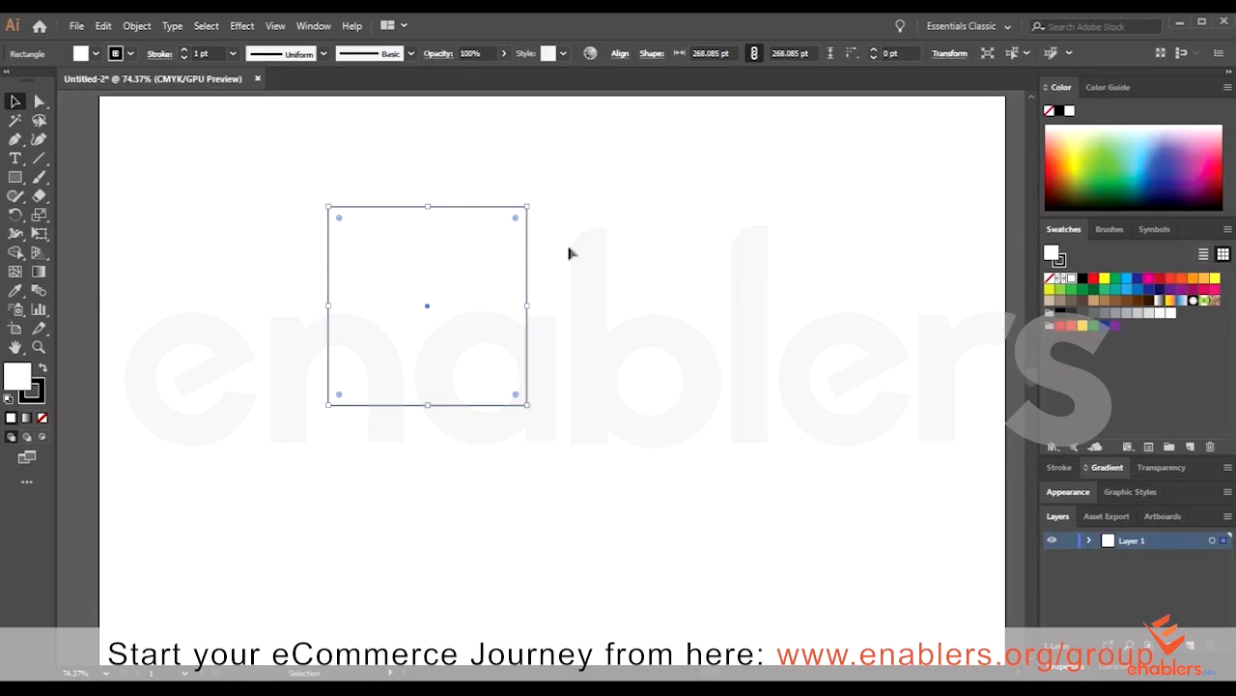
left_click(533, 286)
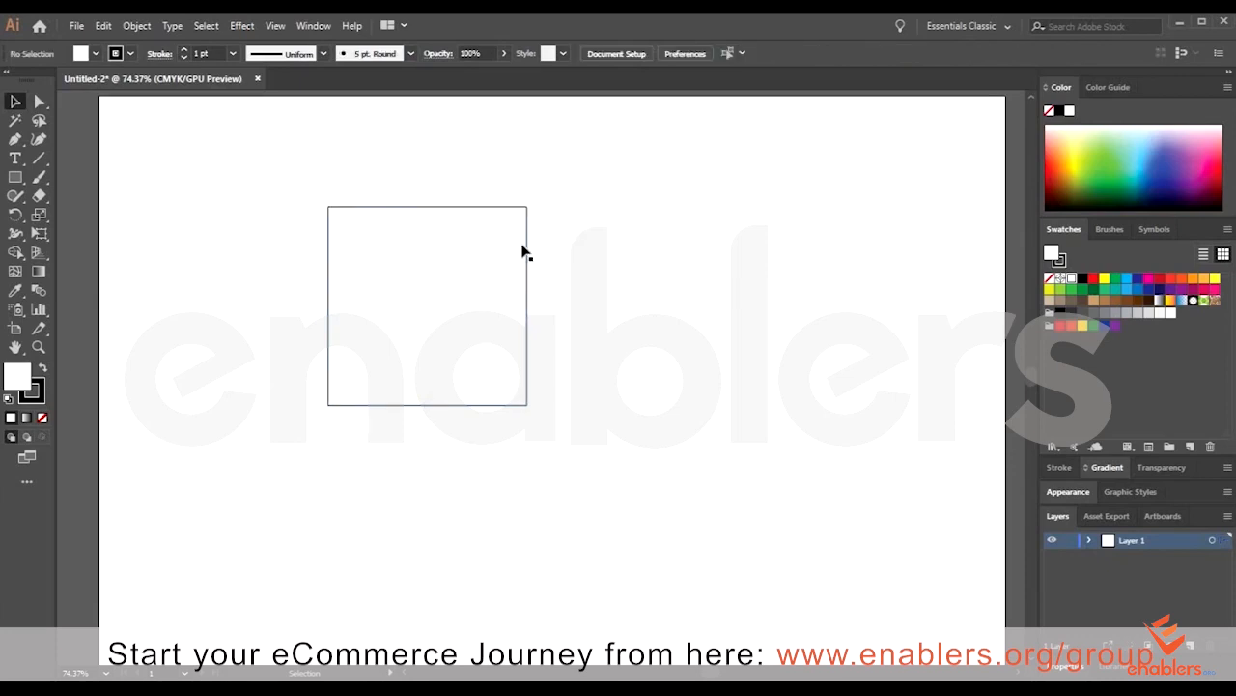
left_click(450, 243)
left_click(39, 196)
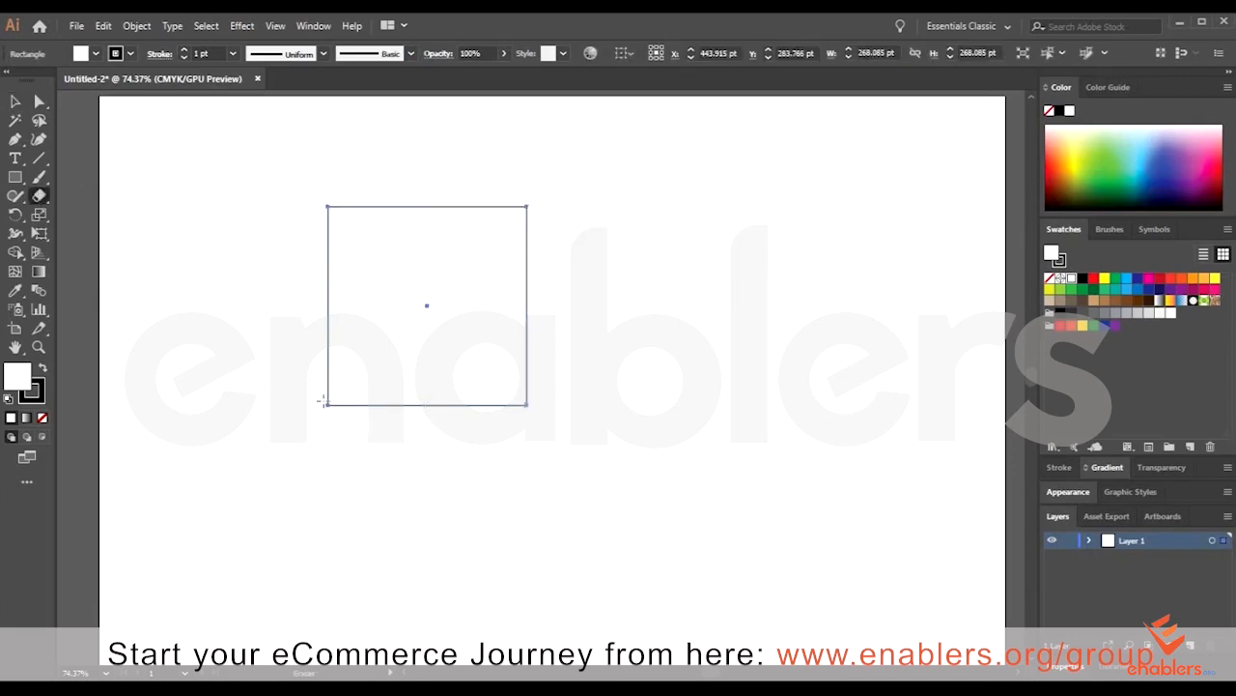
left_click(40, 197)
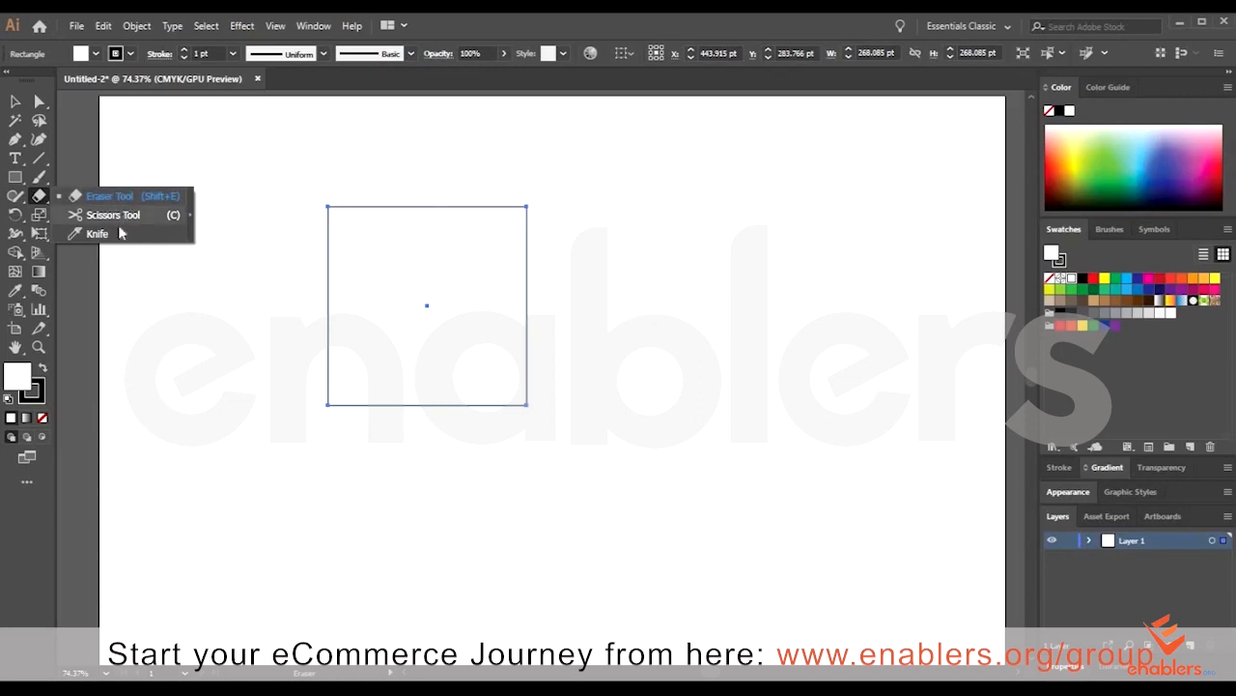
left_click(185, 195)
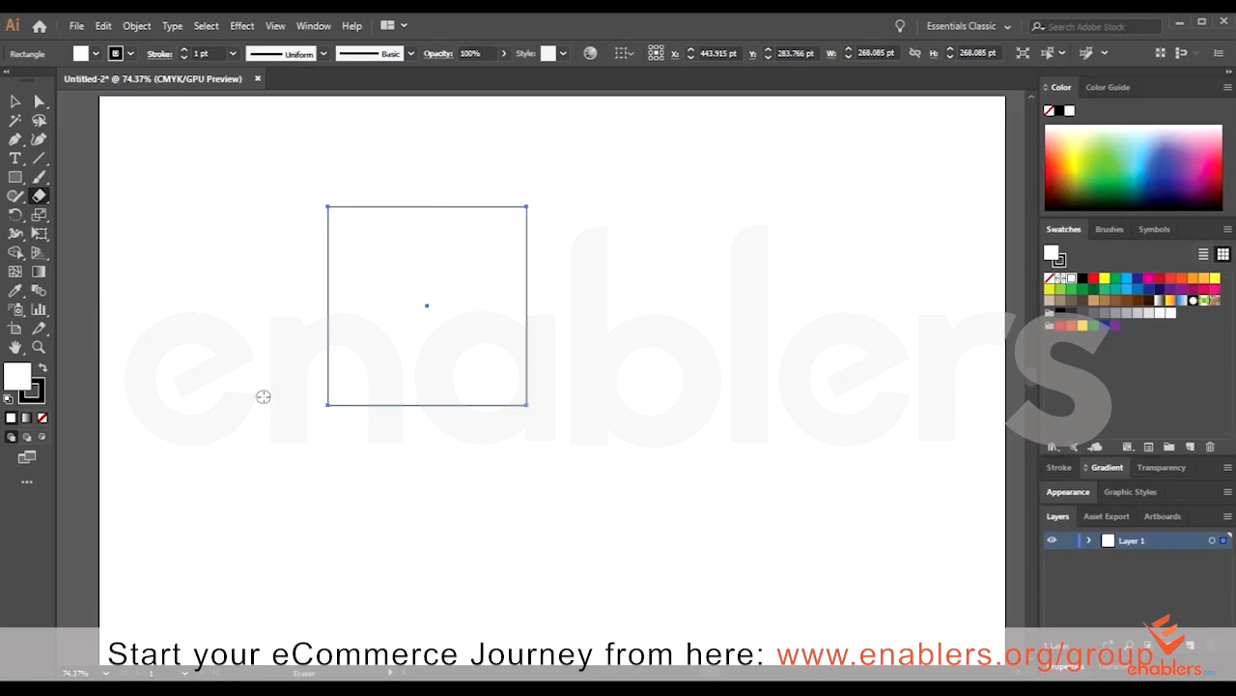
key("bracketright")
key("bracketright")
key("bracketright")
key("bracketright")
key("bracketright")
key("bracketright")
key("bracketleft")
key("bracketleft")
key("bracketleft")
key("bracketleft")
key("bracketleft")
key("bracketleft")
key("bracketleft")
key("bracketleft")
left_click_drag(328, 247, 325, 301)
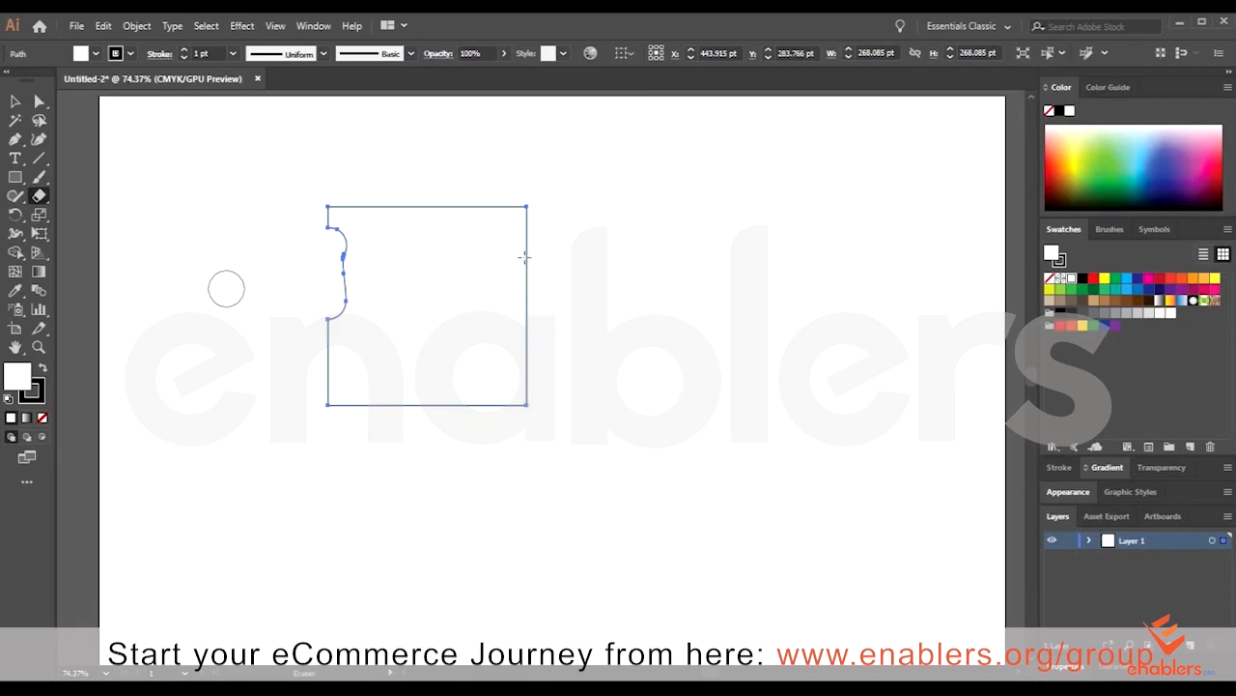
left_click_drag(526, 236, 525, 314)
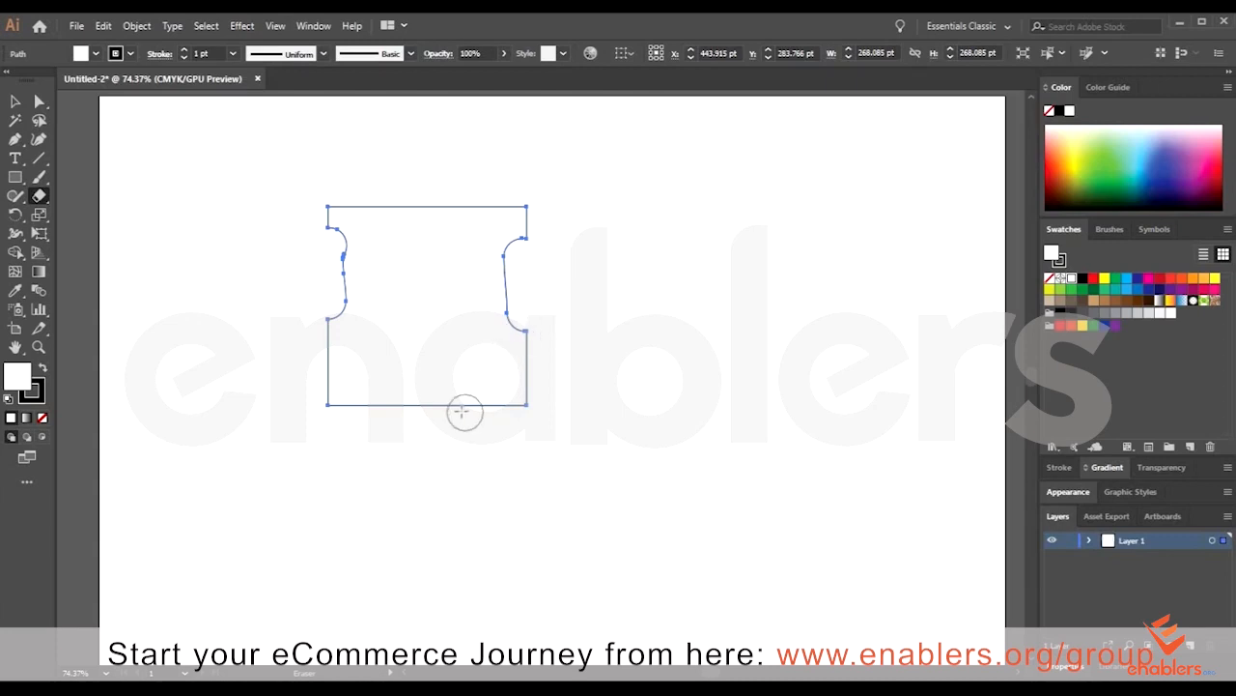
left_click_drag(451, 407, 353, 407)
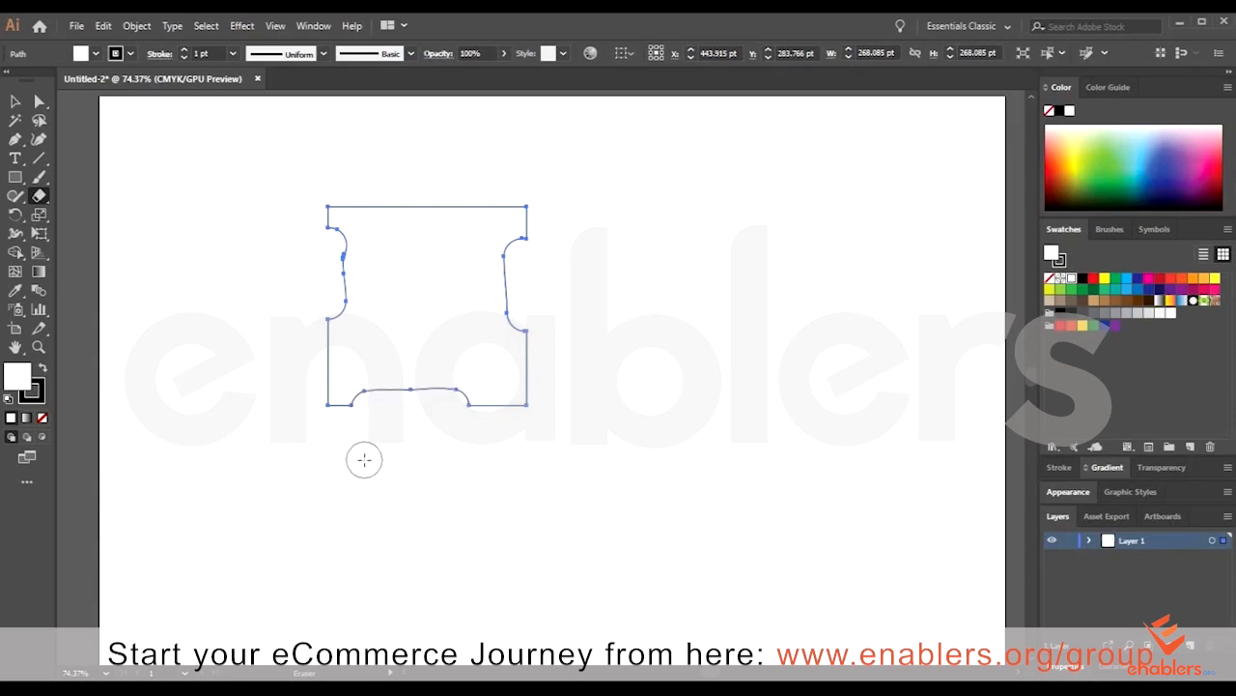
- Draw a second square about 255 pt wide to the right of the notched shape
left_click(39, 195)
left_click(108, 212)
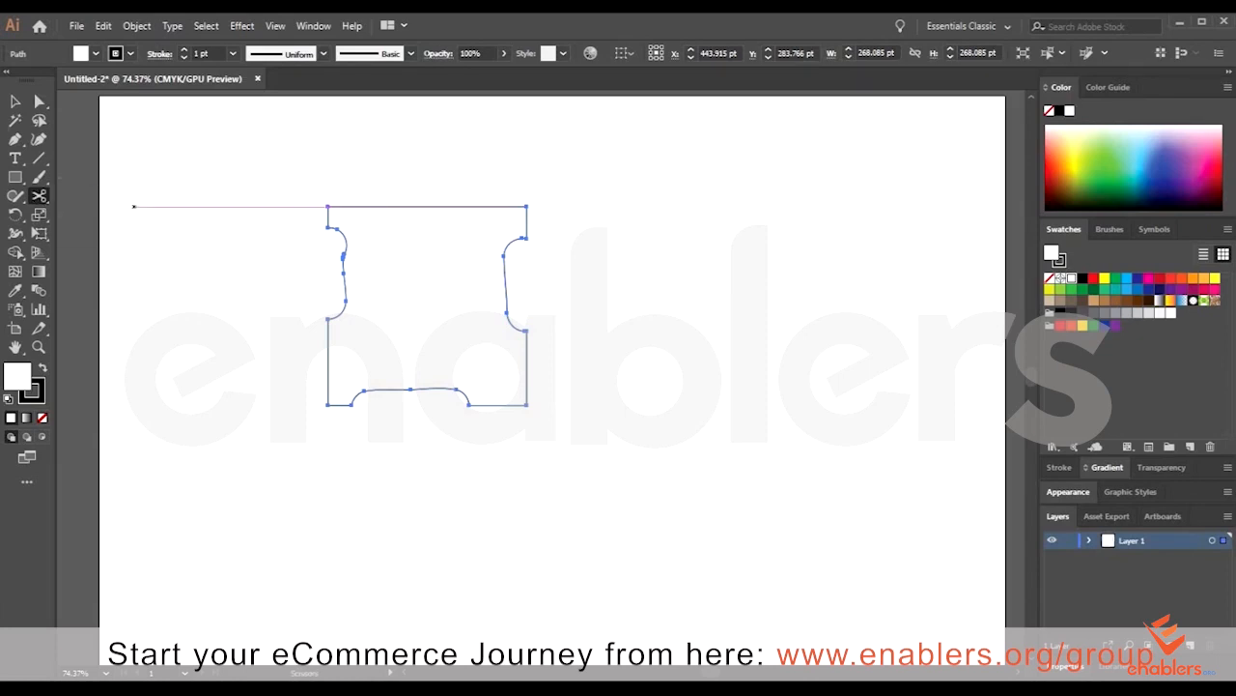
left_click(17, 179)
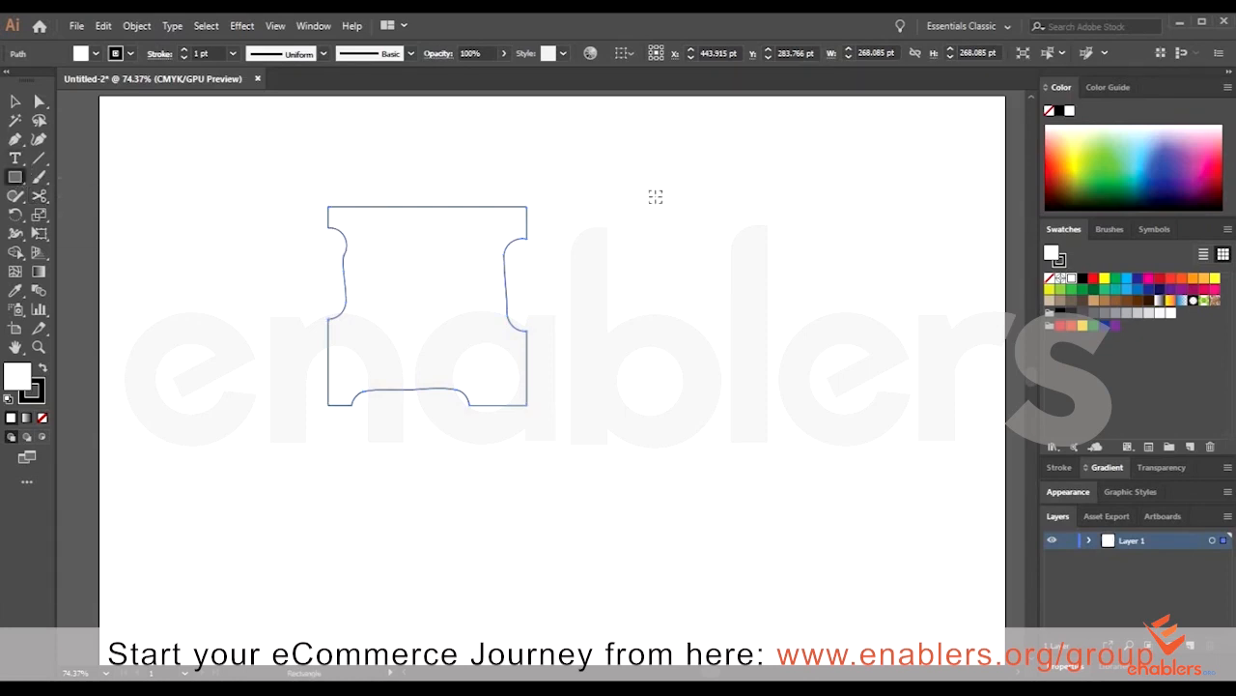
mouse_move(655, 196)
left_mouse_down()
mouse_move(801, 383)
mouse_move(738, 259)
left_mouse_up()
mouse_move(773, 293)
left_mouse_down()
mouse_move(844, 331)
mouse_move(869, 377)
left_mouse_up()
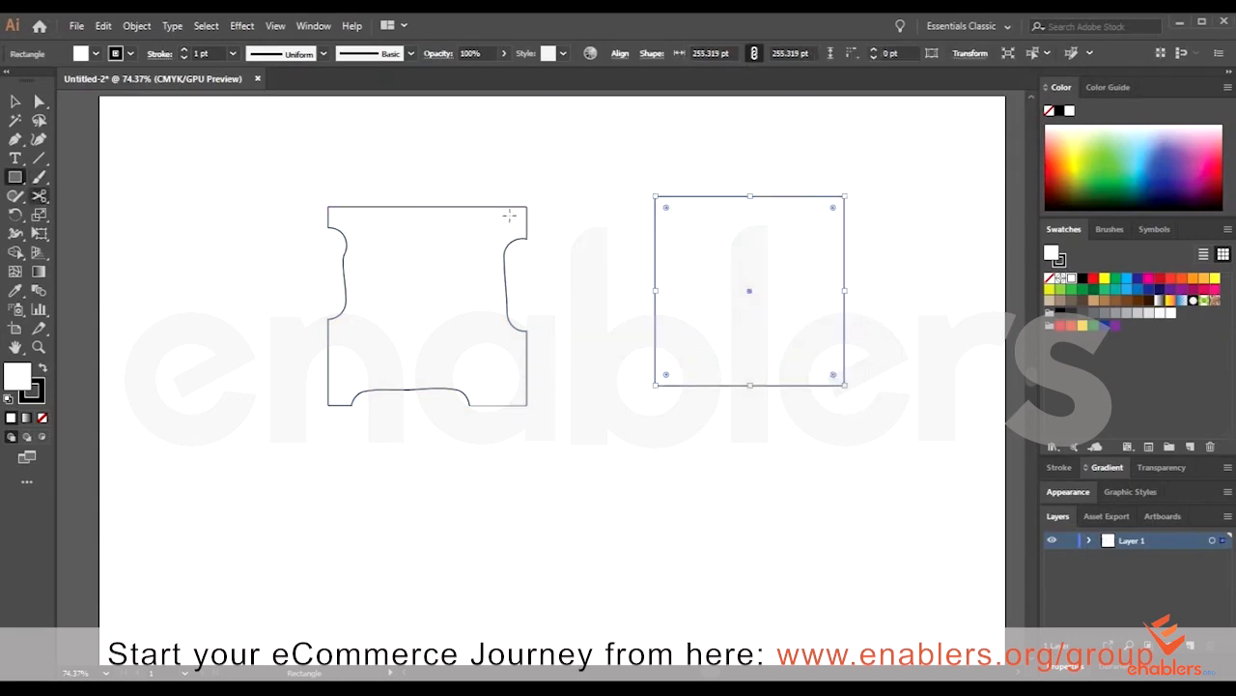
- Cut the right square's top edge at two points with the Scissors tool and move the freed segment above the square
left_click(39, 196)
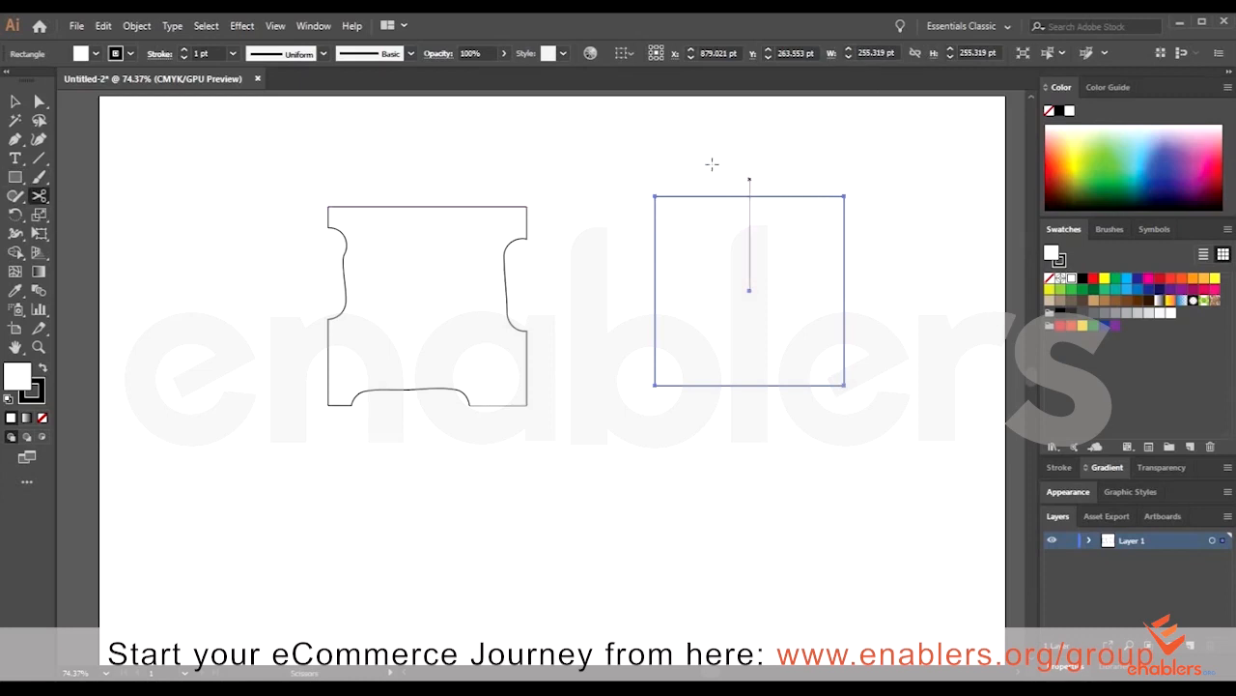
left_click(702, 319)
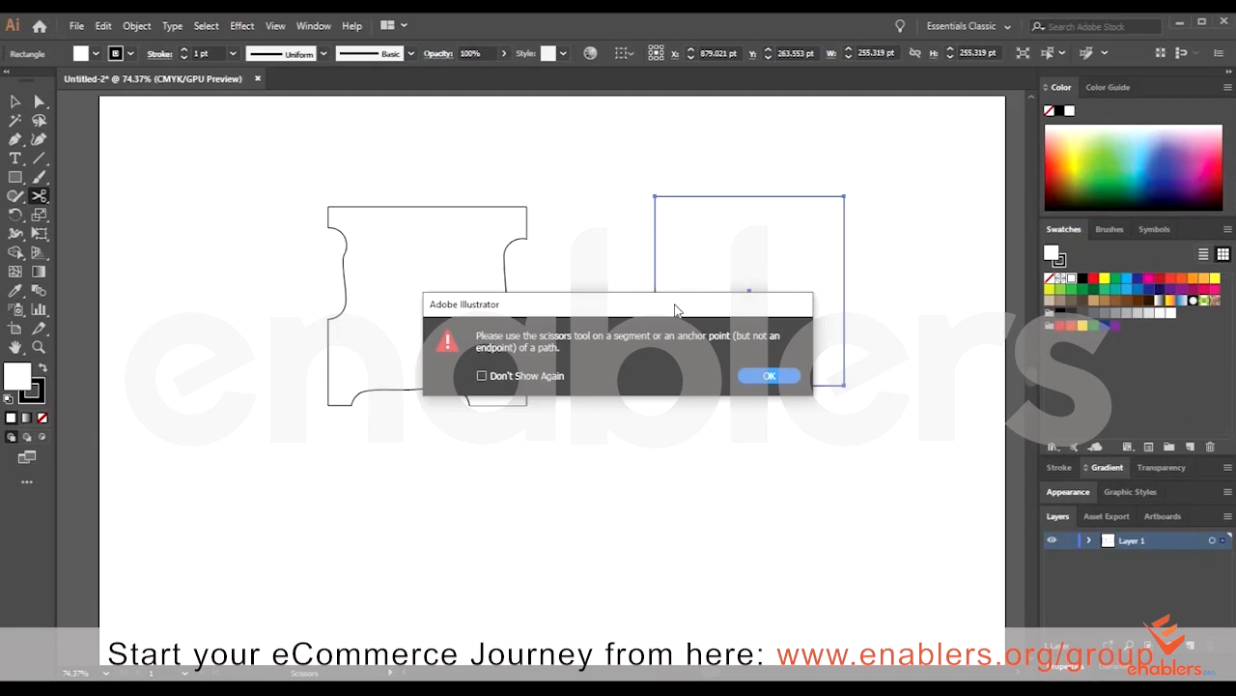
left_click(769, 375)
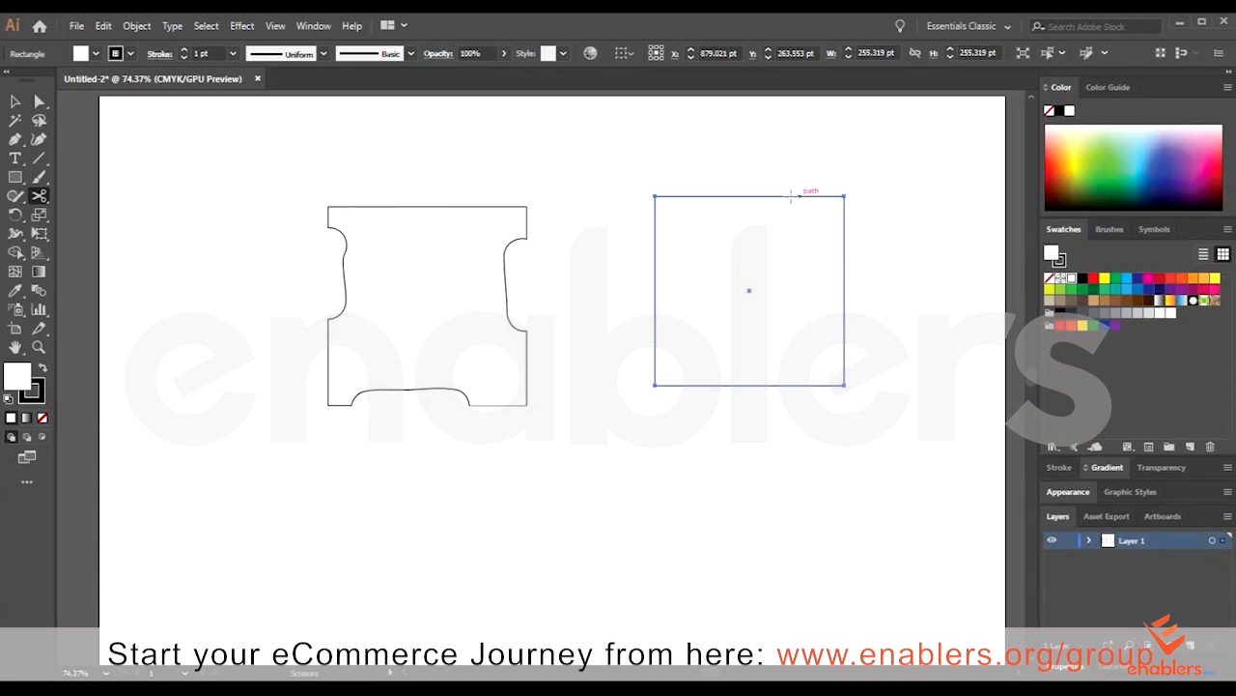
left_click(798, 195)
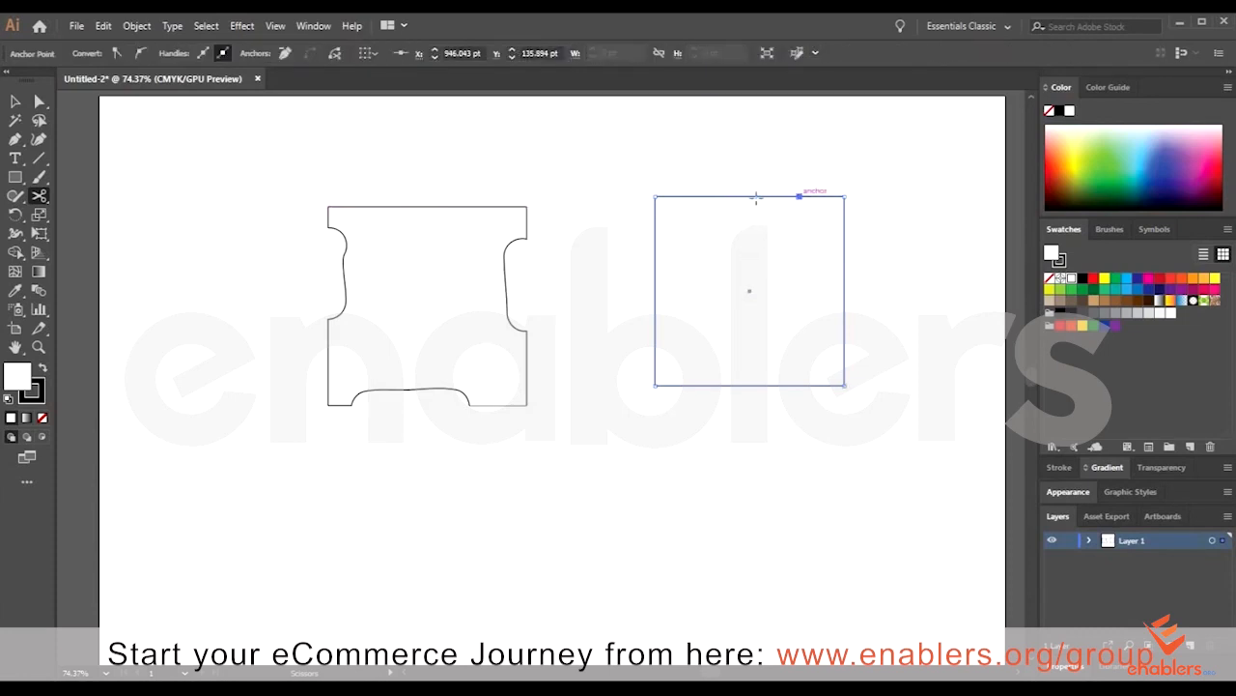
left_click(749, 196)
left_click(14, 100)
left_click(786, 197)
left_click_drag(785, 189, 839, 165)
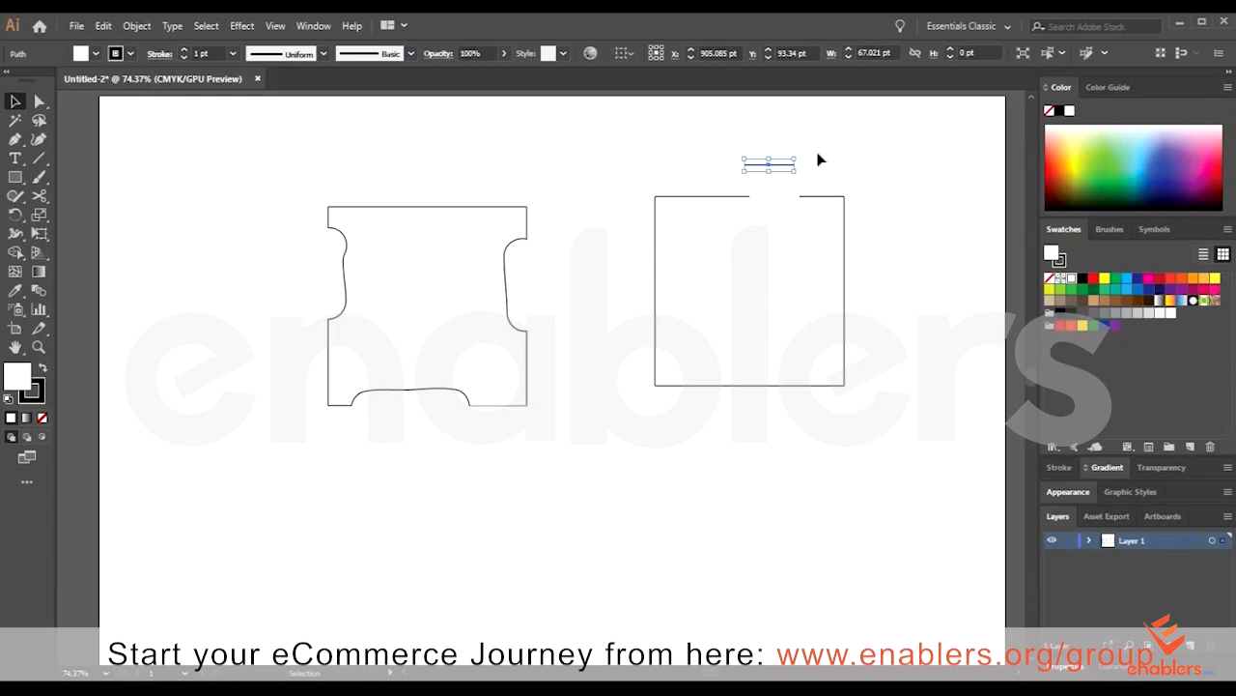
- Cut the right square's left edge at two points with the Scissors tool and move the freed segment outward to the left
left_click(39, 195)
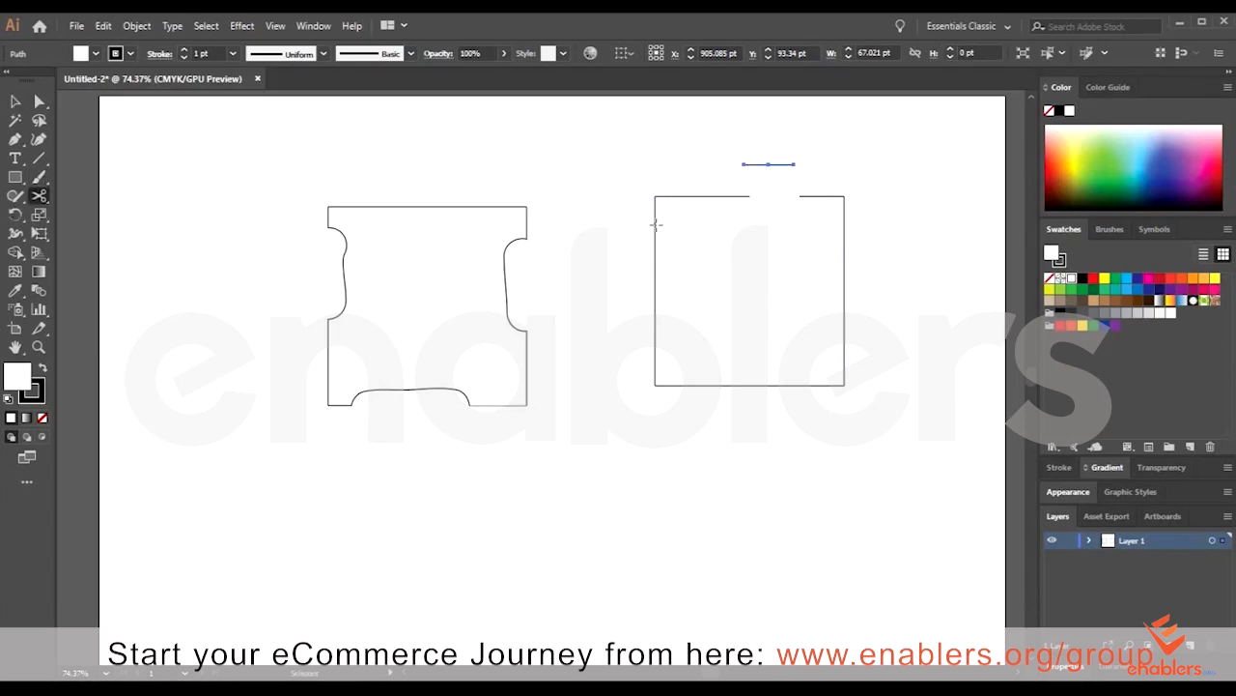
left_click(655, 224)
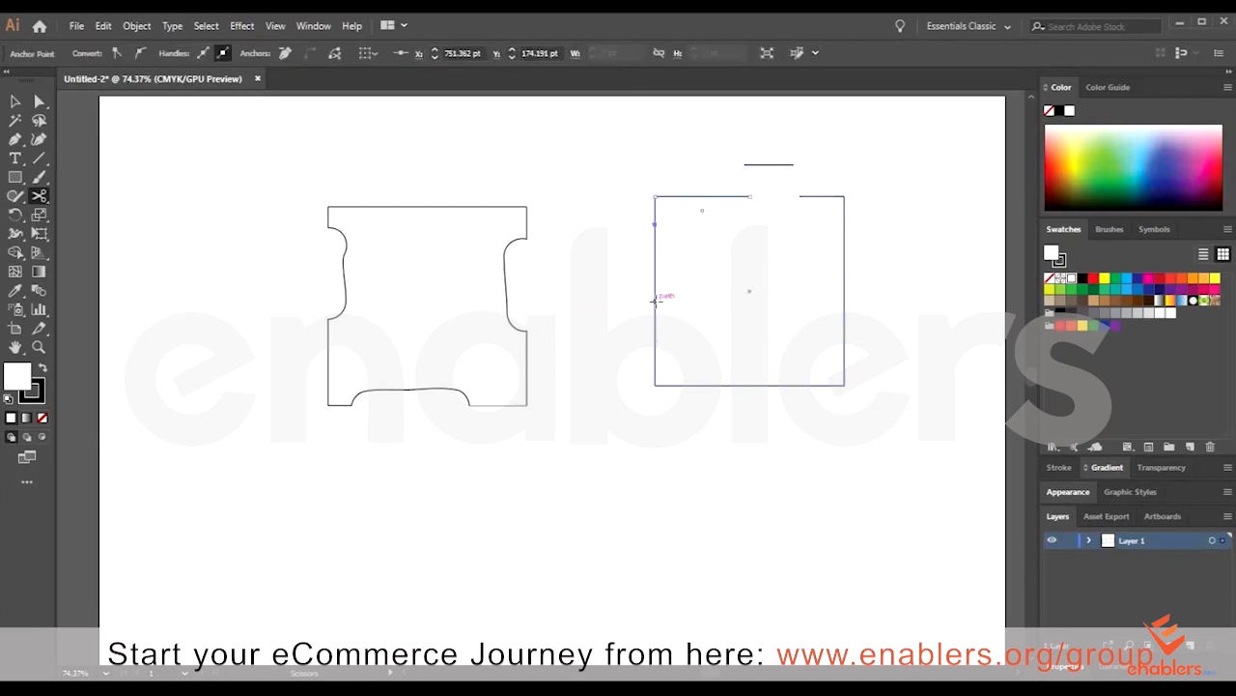
left_click(655, 300)
left_click(14, 101)
left_click(656, 258)
left_click_drag(656, 253, 618, 253)
left_click(626, 361)
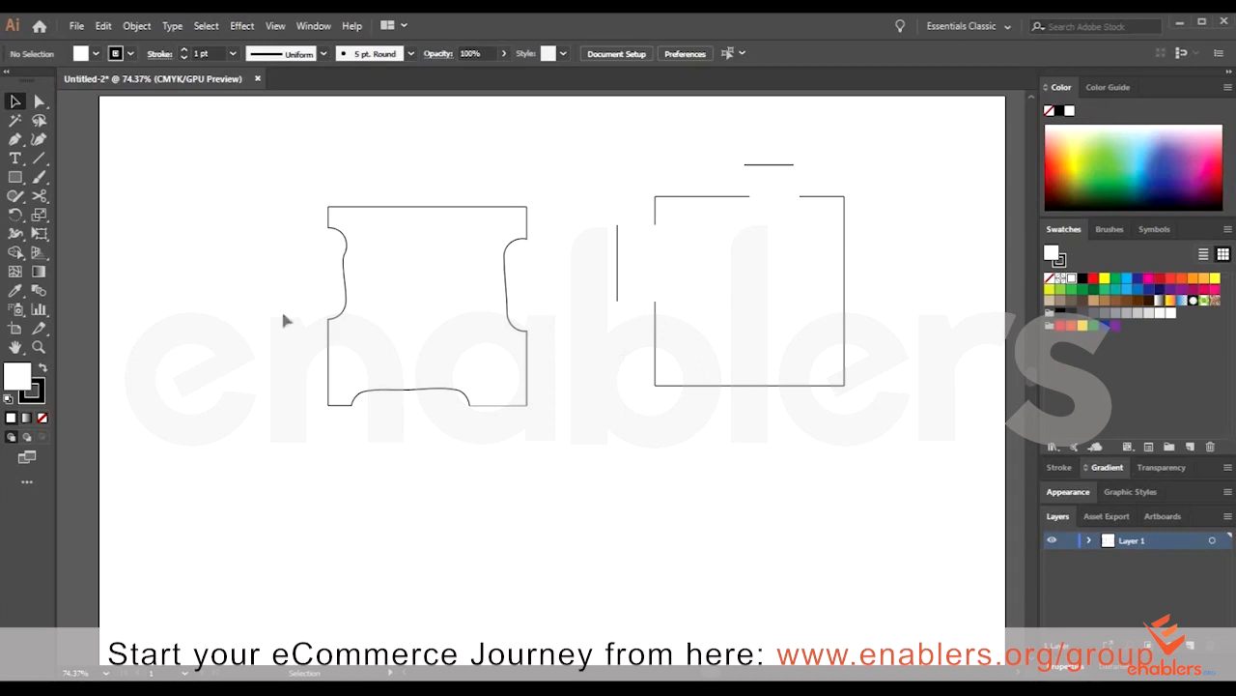
- Draw a circle about 228 pt in diameter below the notched shape and deselect it
mouse_move(42, 193)
left_mouse_down()
mouse_move(119, 237)
mouse_move(106, 234)
left_mouse_up()
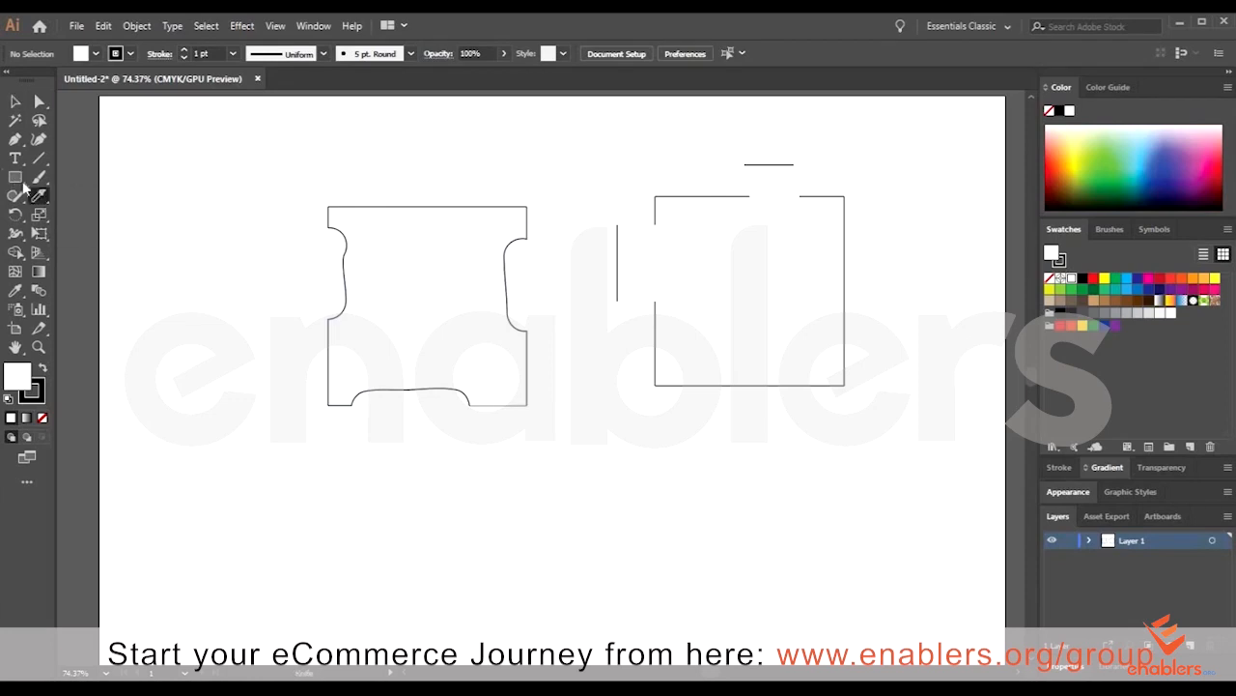
left_click(16, 177)
left_click(15, 176)
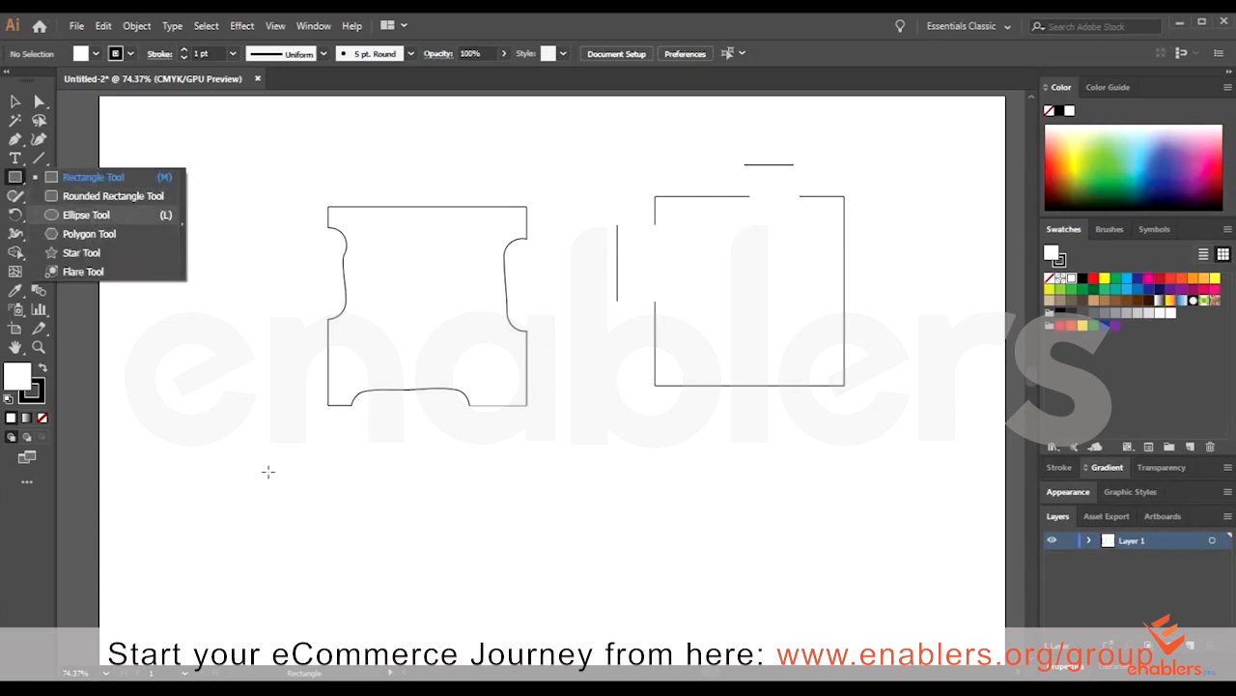
key("l")
left_click_drag(232, 454, 426, 541)
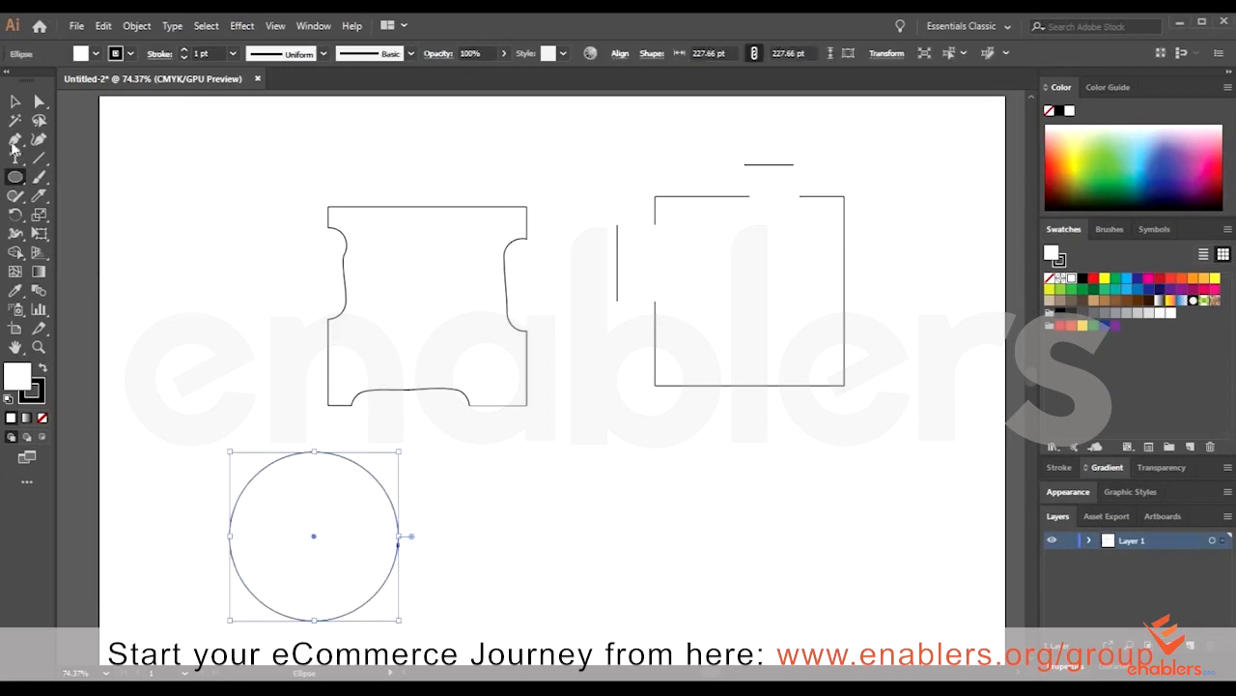
key("v")
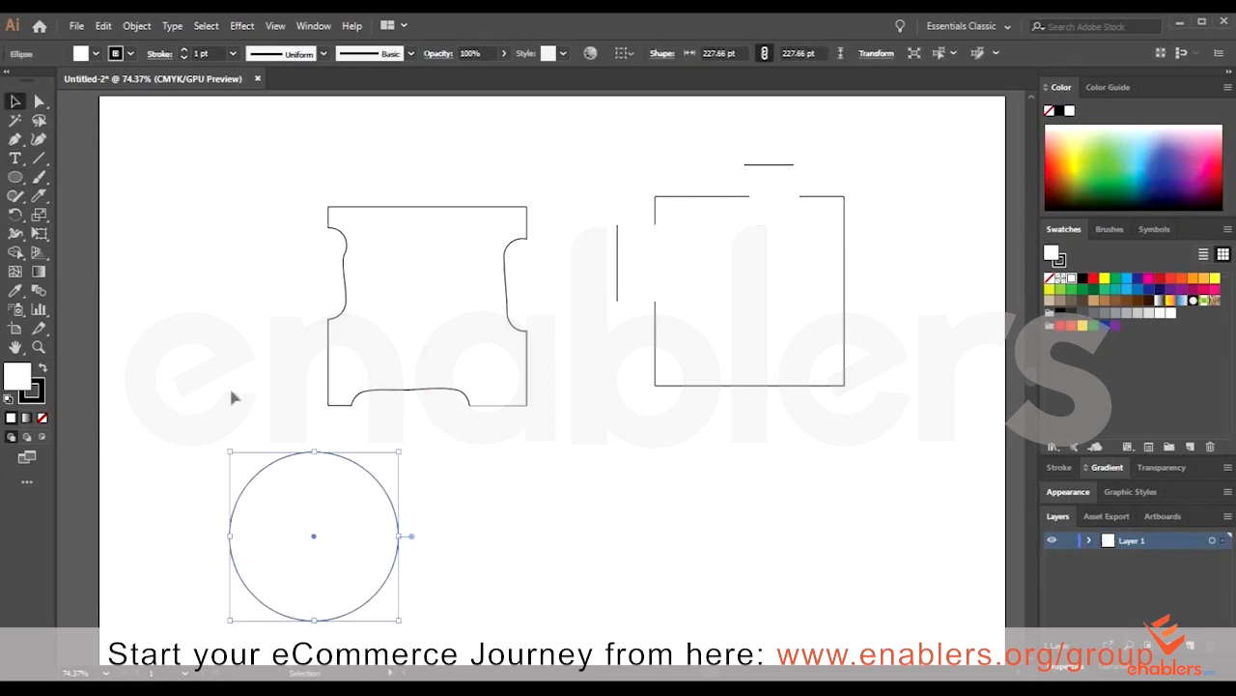
left_click(455, 514)
- Fill the circle with the dark blue swatch
left_click(304, 454)
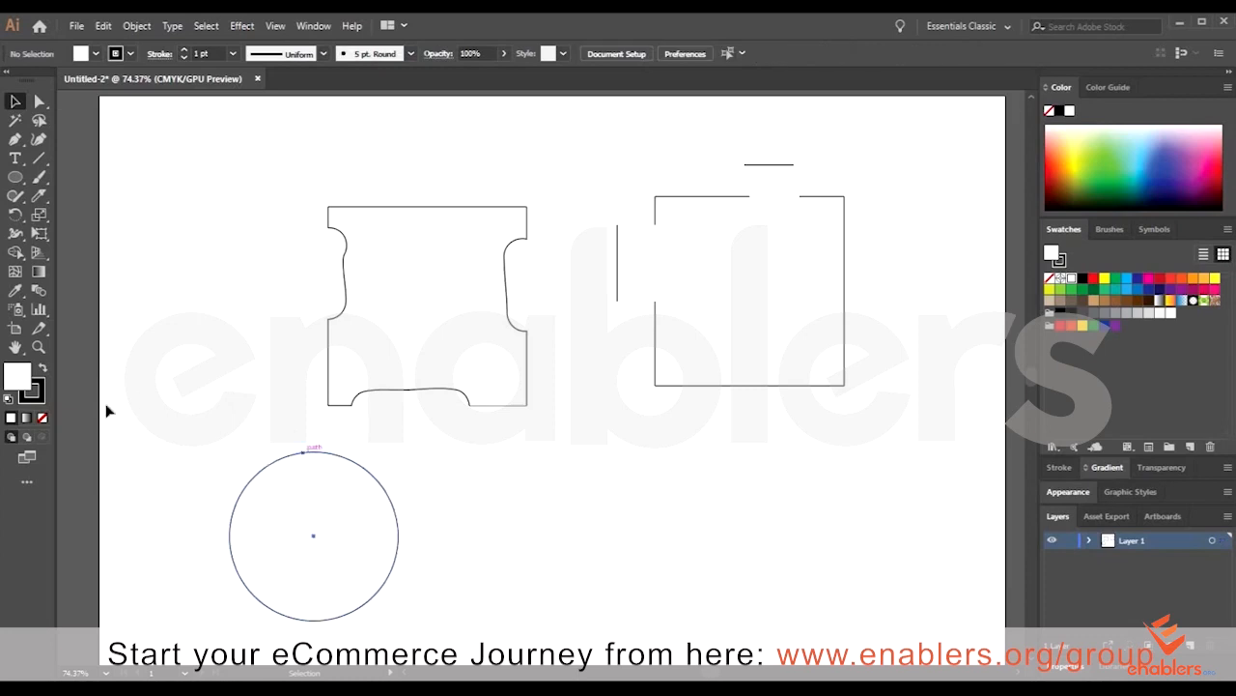
left_click(1139, 279)
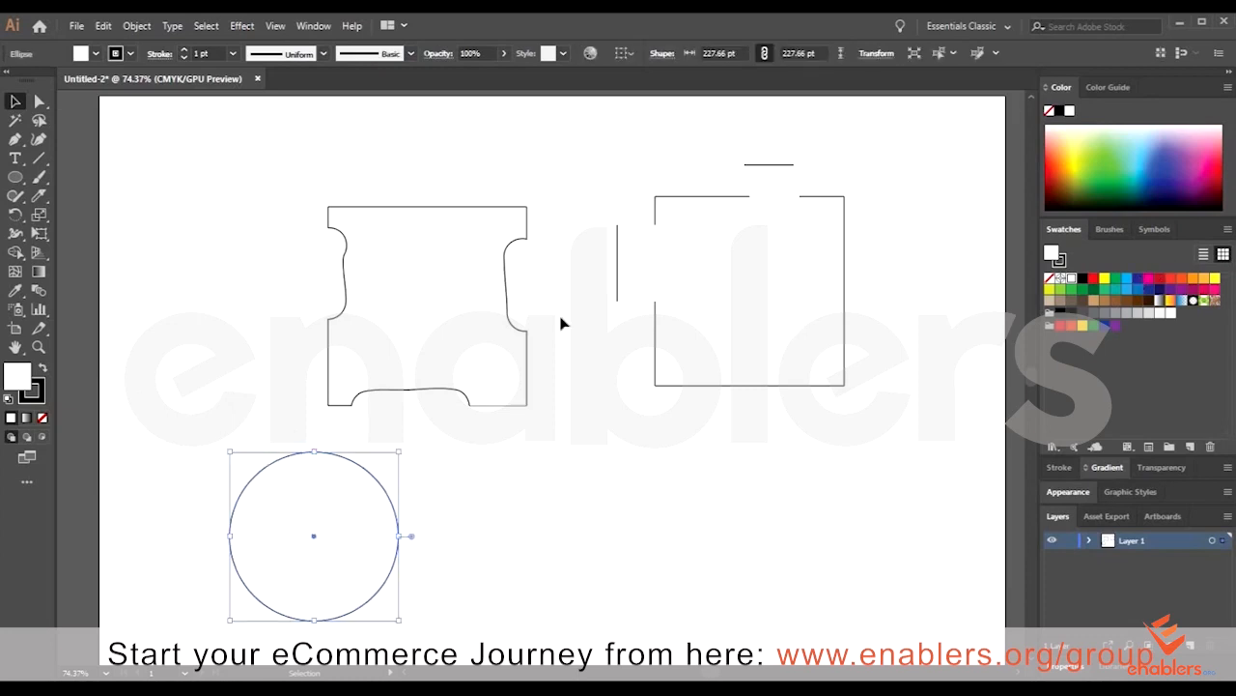
left_click(425, 435)
- Slice the blue circle into strips with five roughly parallel, slightly slanted freehand Knife cuts, and return to the Selection tool
left_click(317, 527)
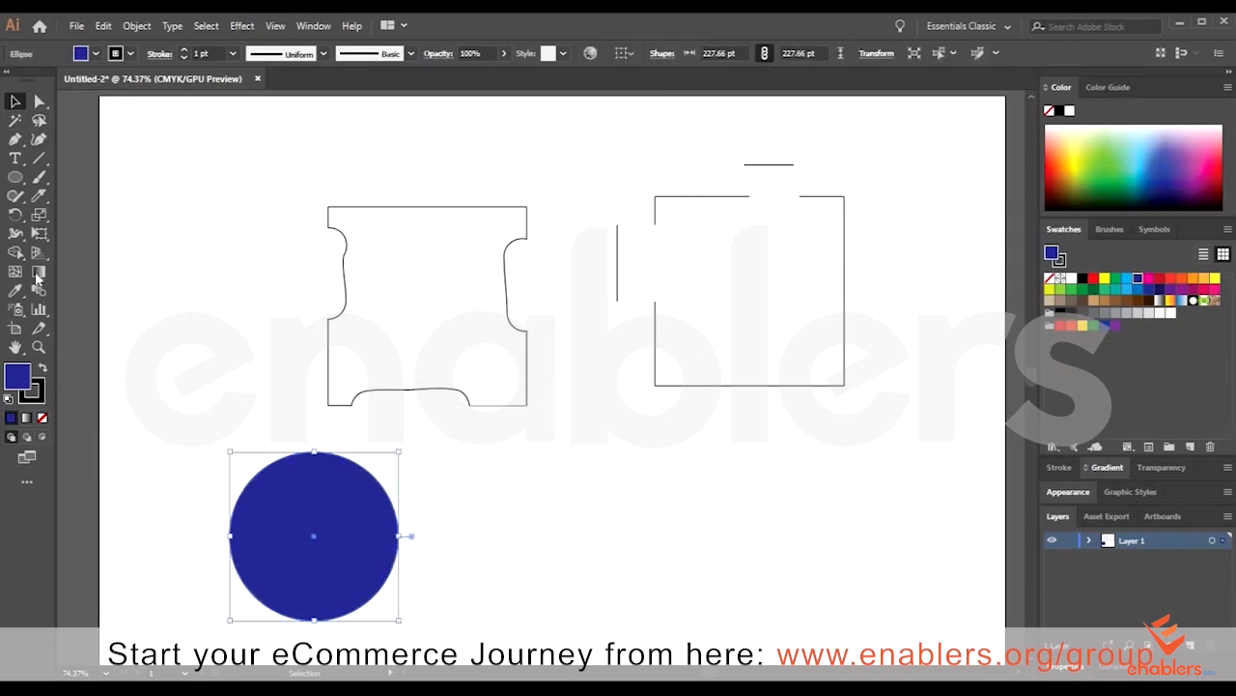
left_click(36, 199)
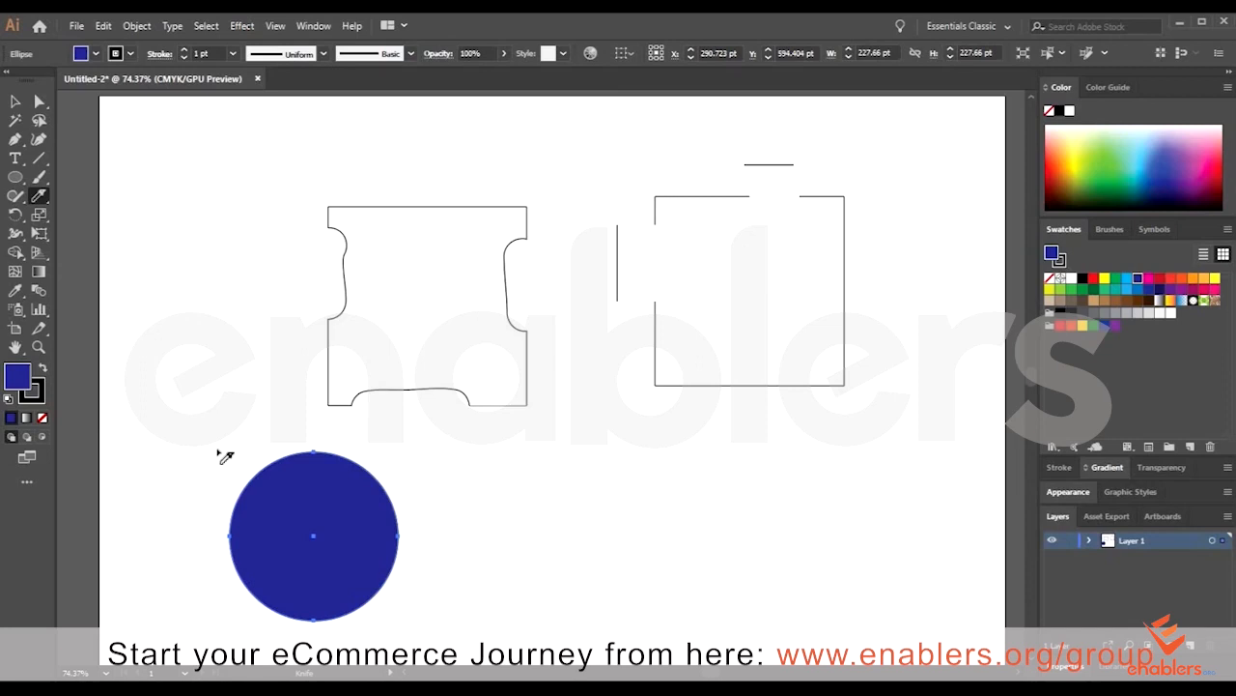
left_click_drag(228, 450, 421, 490)
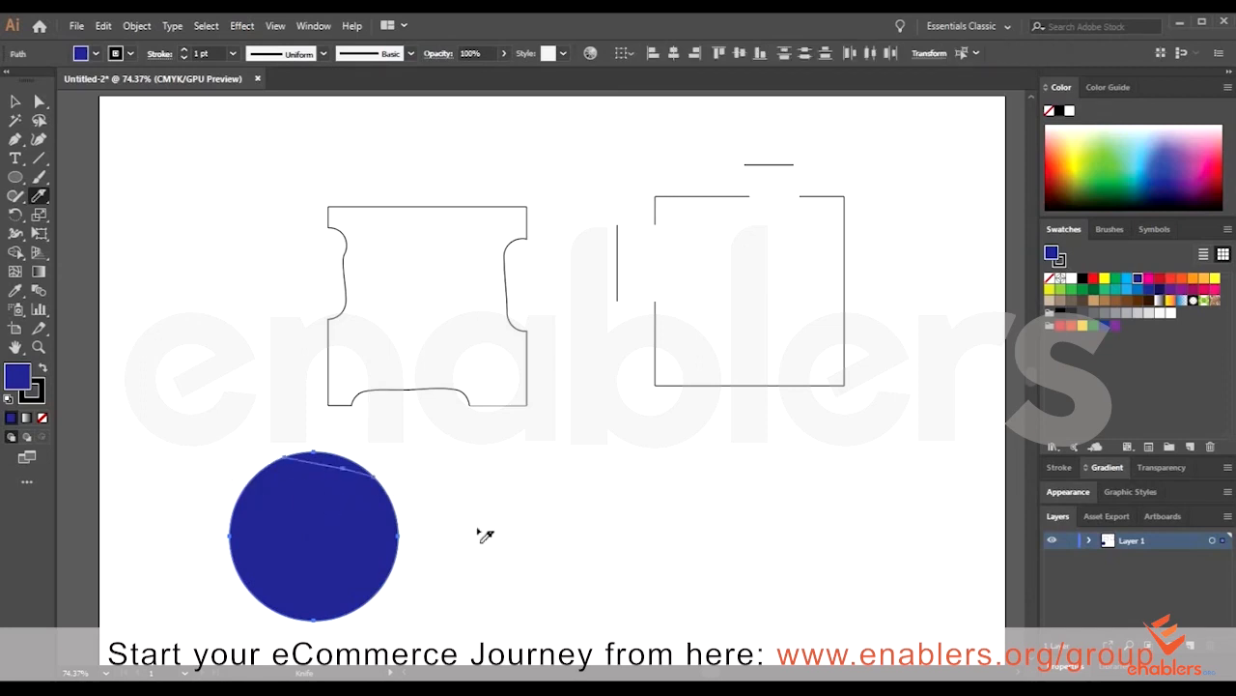
left_click_drag(224, 472, 473, 529)
left_click_drag(204, 506, 450, 563)
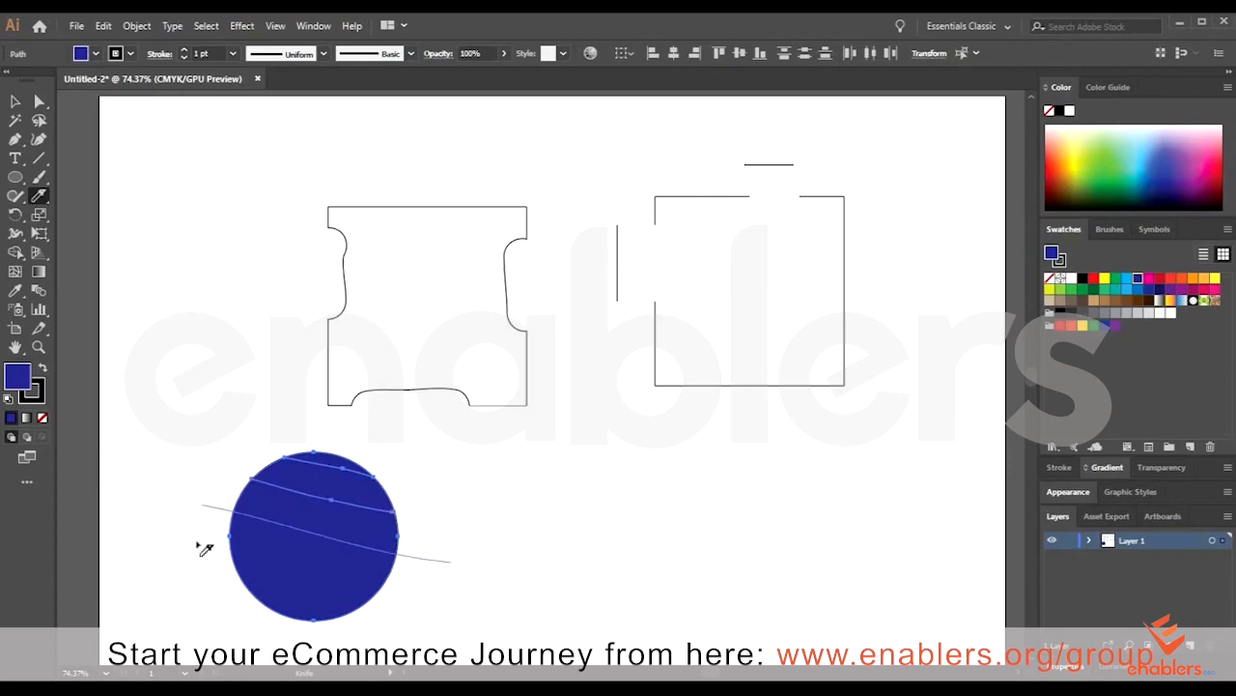
mouse_move(199, 539)
left_mouse_down()
mouse_move(429, 583)
mouse_move(195, 568)
left_mouse_up()
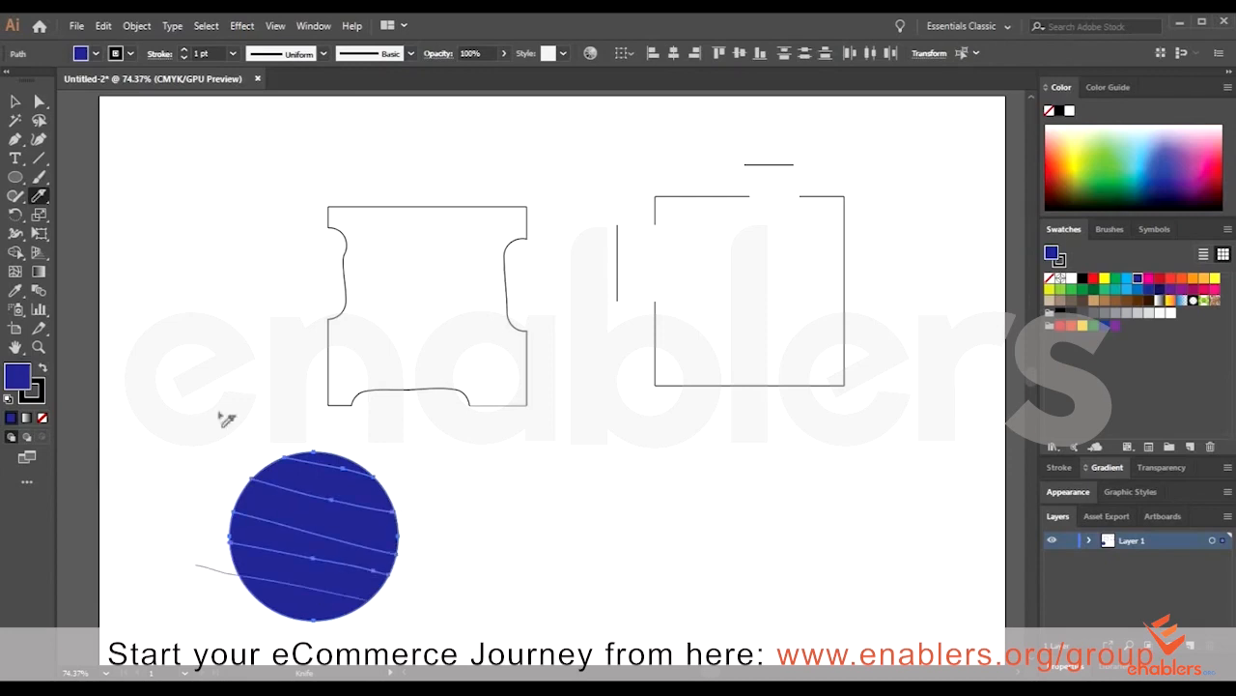
left_click(14, 103)
left_click(14, 102)
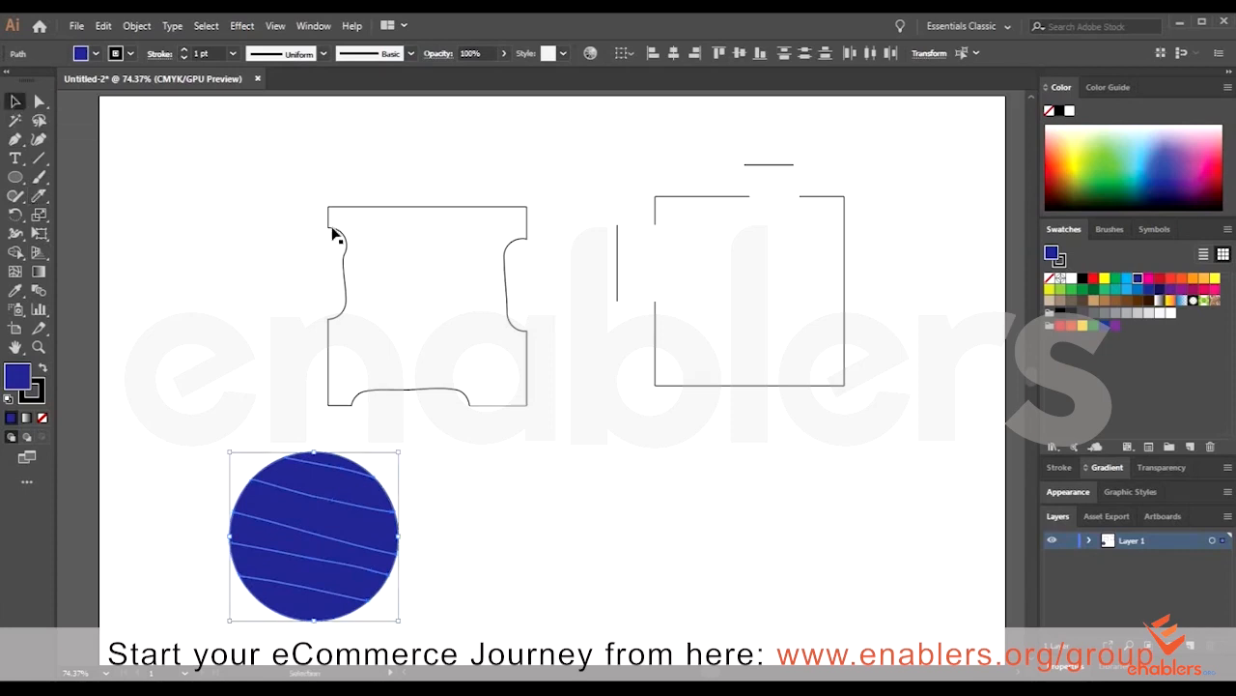
- Deselect the circle and move its sliced strips apart across the artboard
left_click(499, 492)
left_click(357, 495)
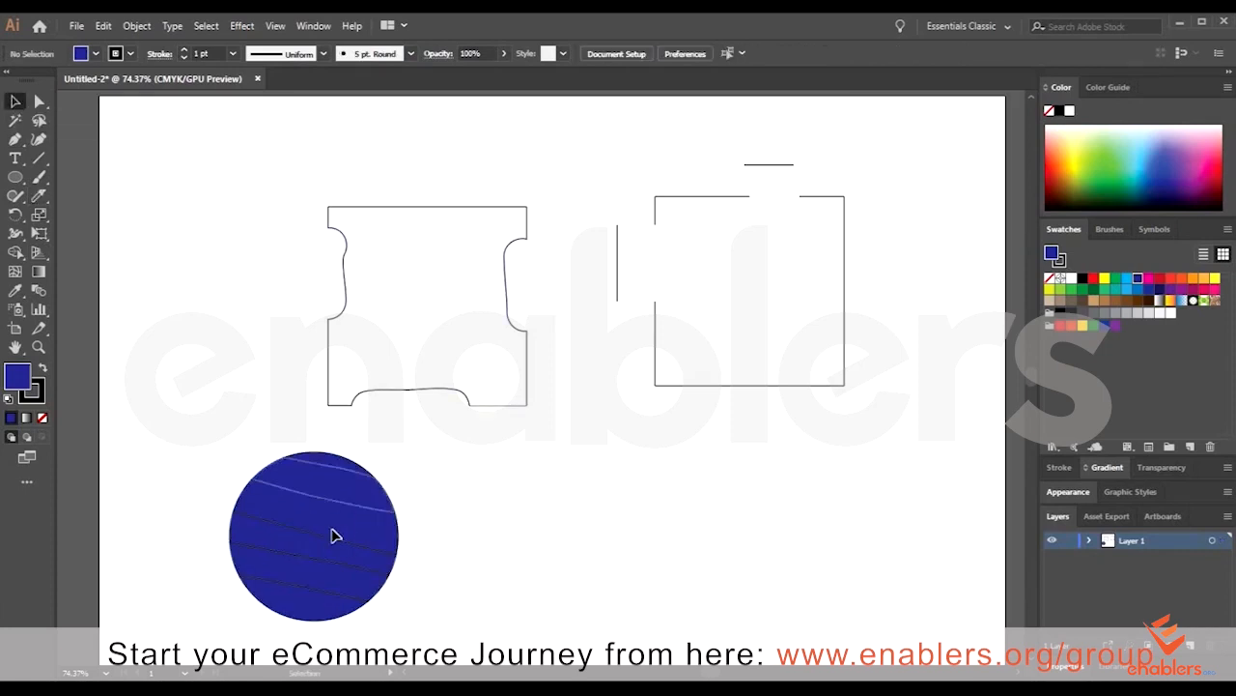
left_click(302, 601)
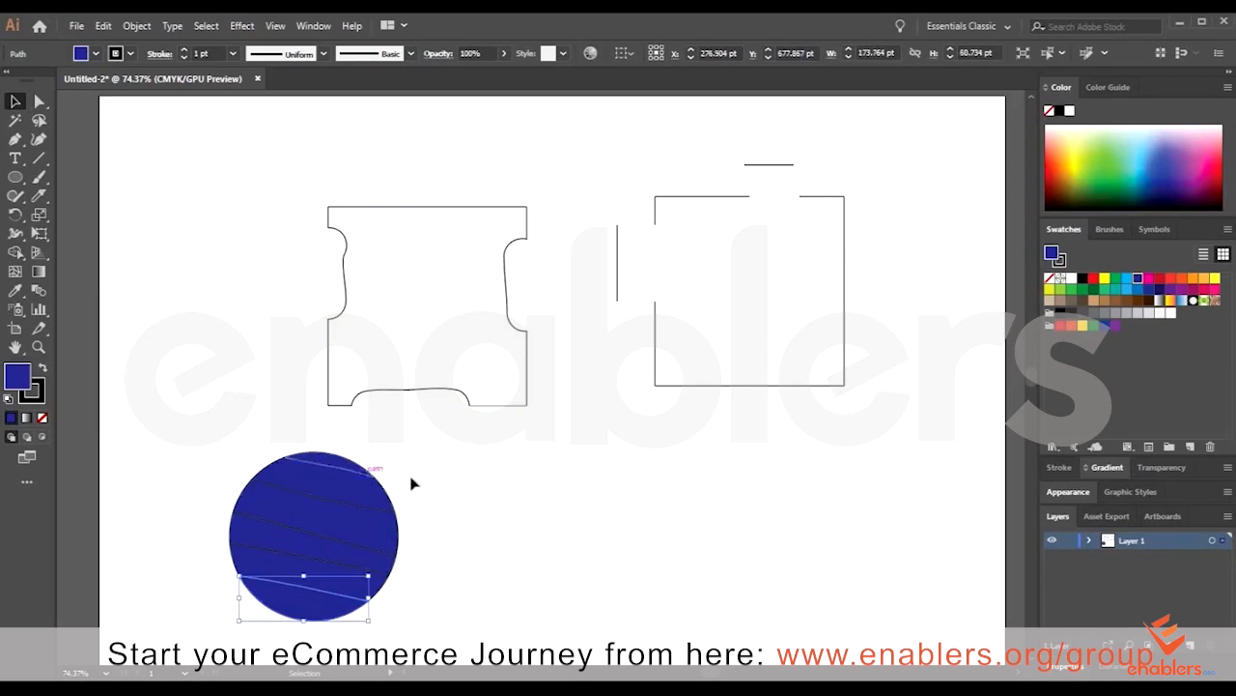
left_click(377, 472)
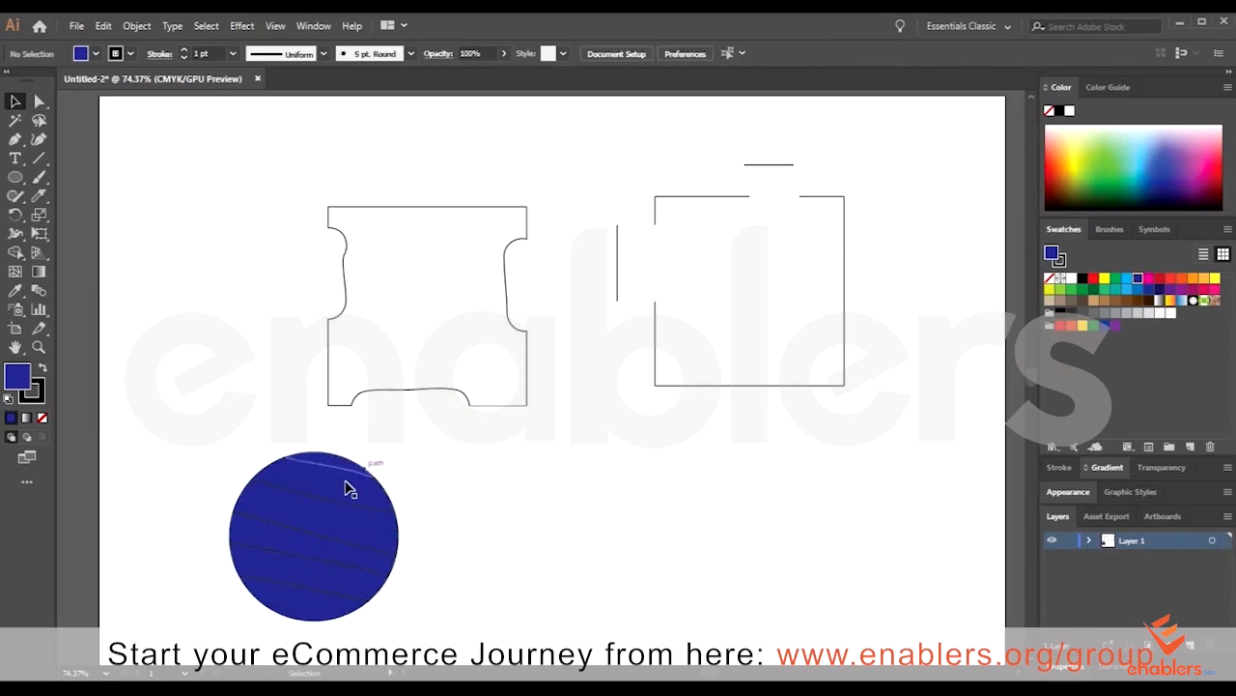
left_click_drag(324, 462, 502, 480)
left_click_drag(338, 528, 609, 560)
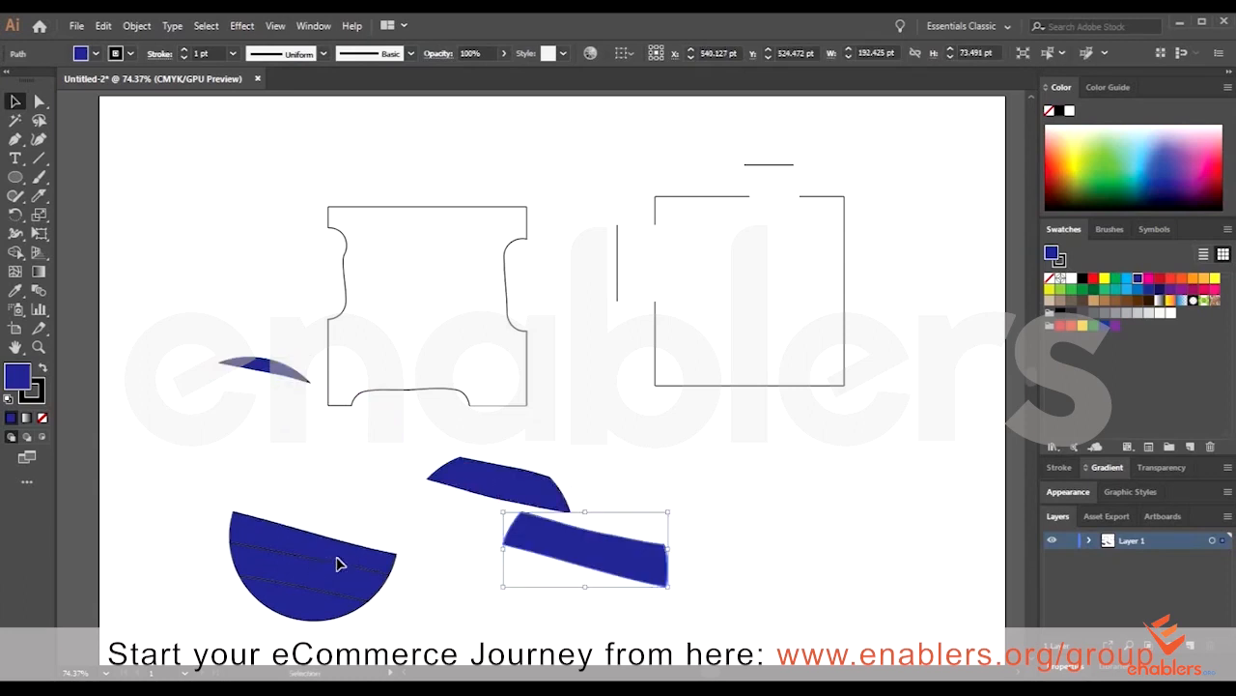
left_click_drag(338, 564, 780, 519)
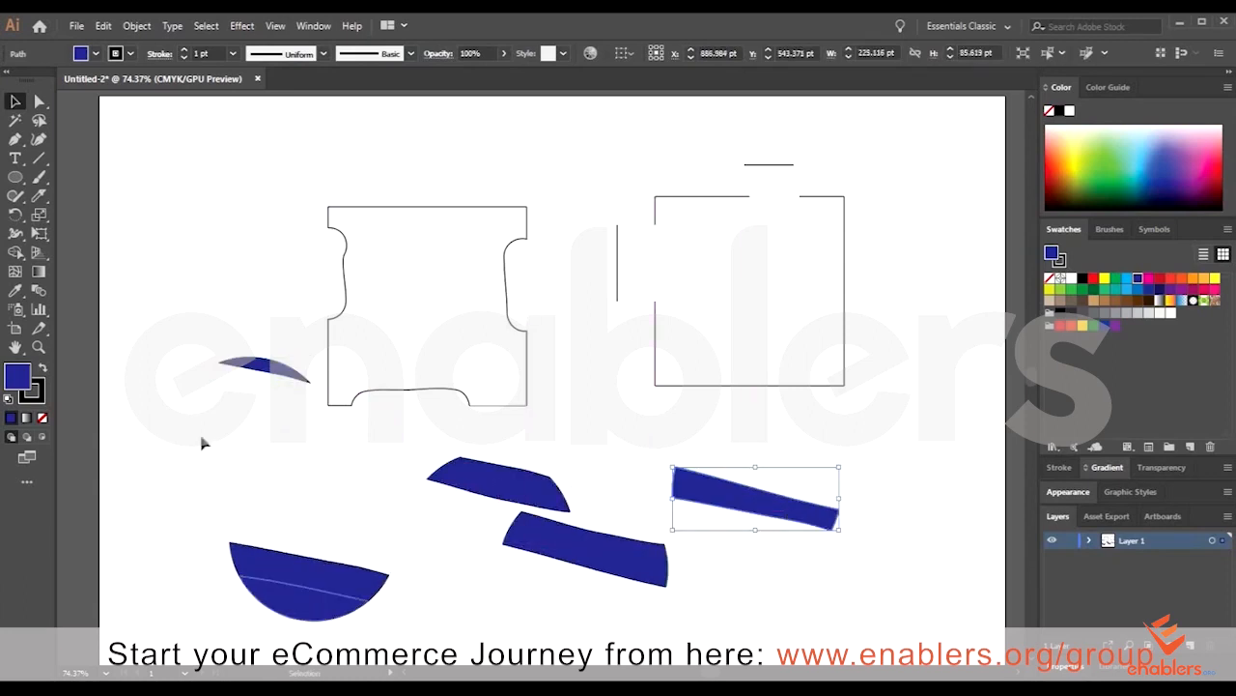
left_click_drag(268, 557, 204, 453)
left_click_drag(281, 595, 207, 595)
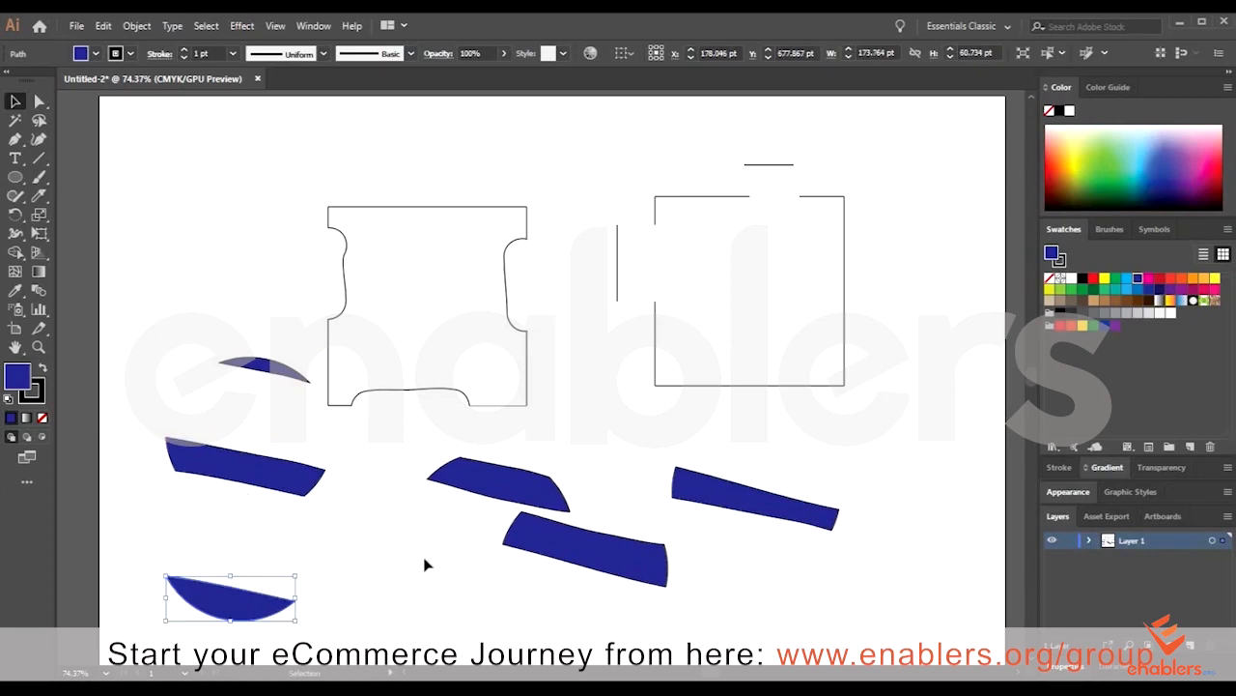
- Undo the moves of the blue circle's strips and clear the selection
key("ctrl+z")
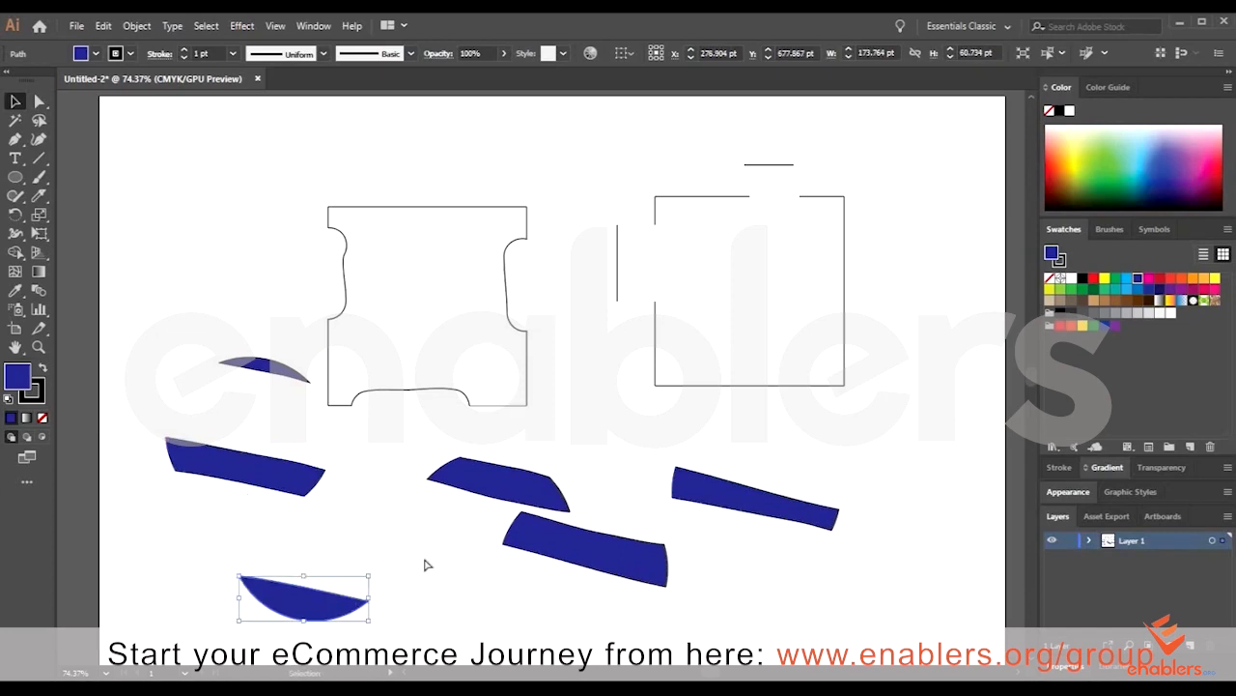
key("ctrl+z")
key("ctrl+z")
key("ctrl+z")
key("ctrl+z")
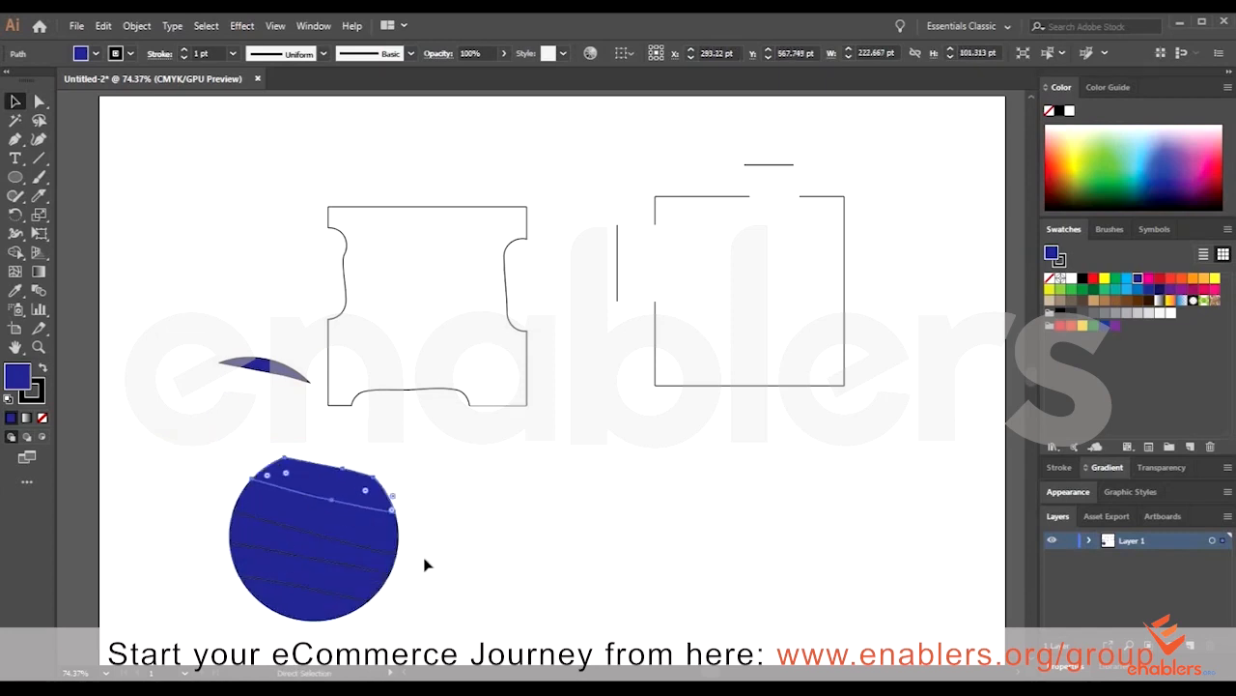
key("ctrl+z")
key("ctrl+z")
left_click(458, 511)
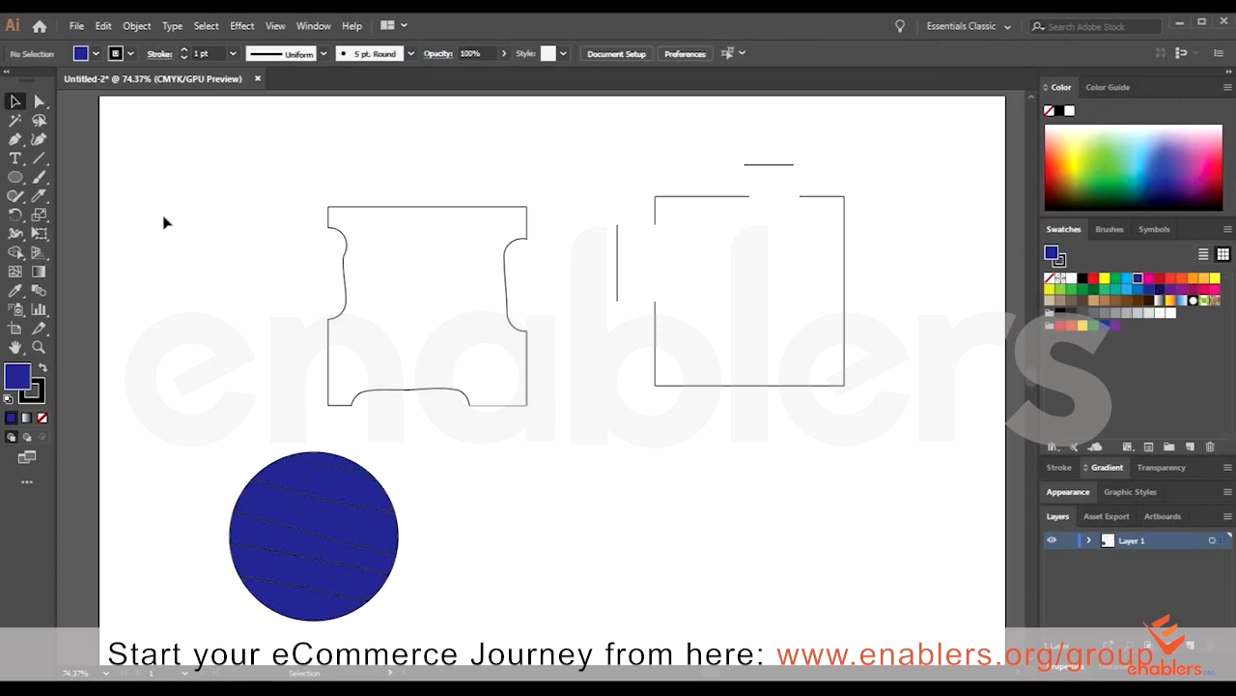
- Cut the notched shape horizontally through its upper side notches with the Knife, and move the upper piece up and the lower piece down
left_click(39, 195)
left_click_drag(301, 258, 573, 268)
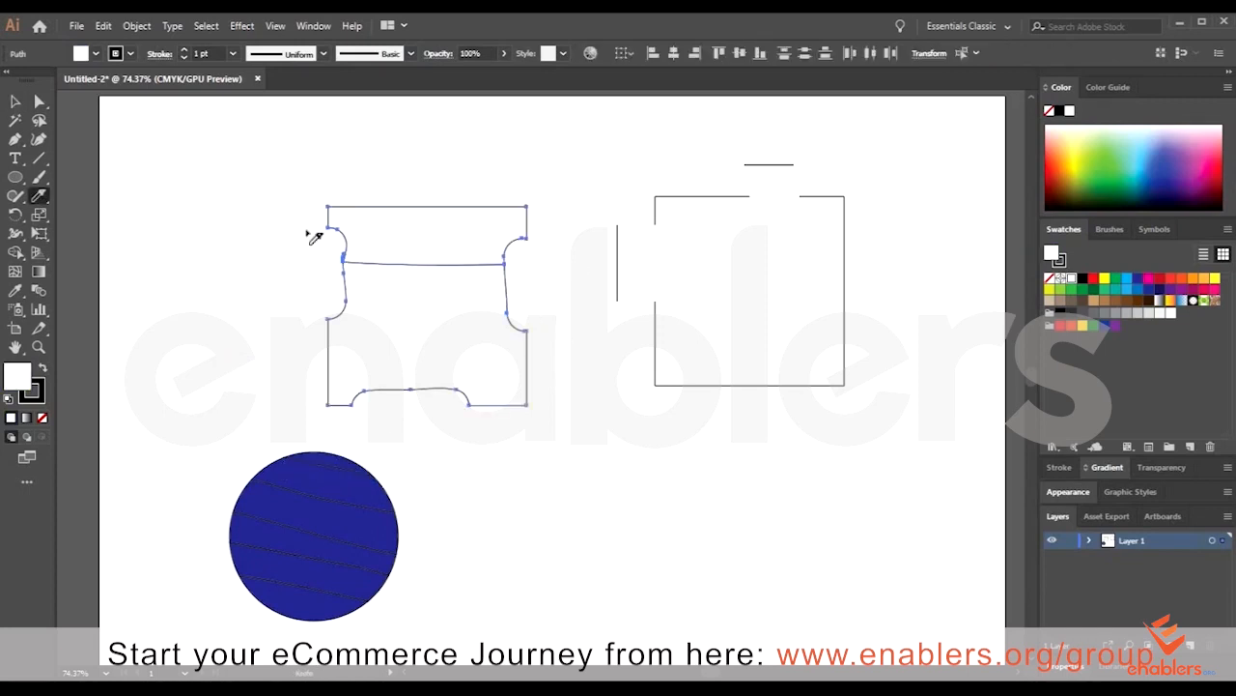
left_click(15, 101)
left_click_drag(409, 235, 426, 123)
left_click(279, 257)
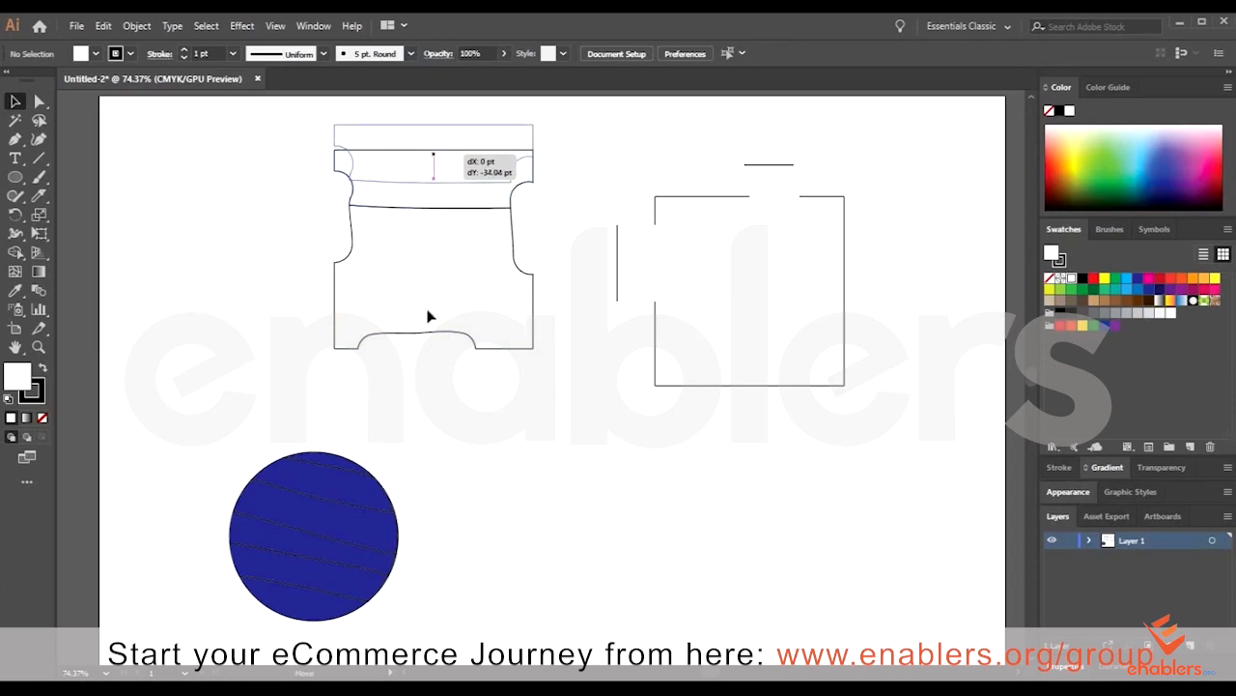
left_click_drag(411, 211, 419, 289)
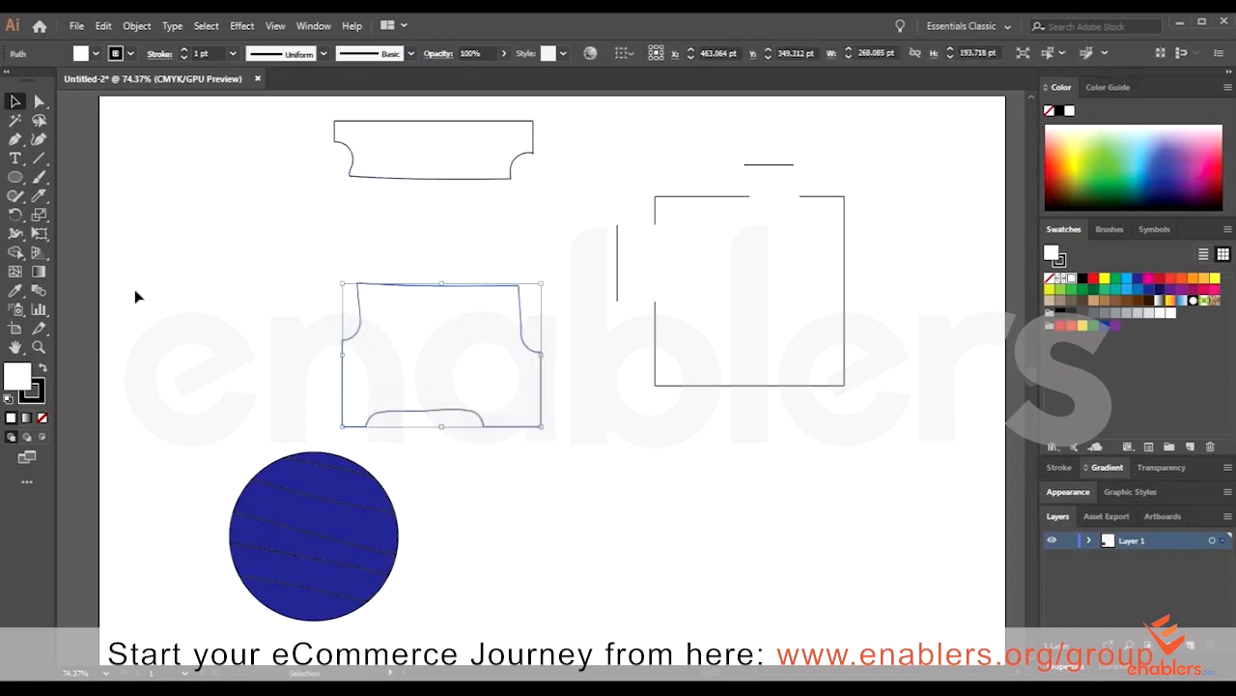
- Slice the lower notched piece horizontally above its bottom notch with the Knife, and move the resulting upper part up and to the left
left_click(38, 195)
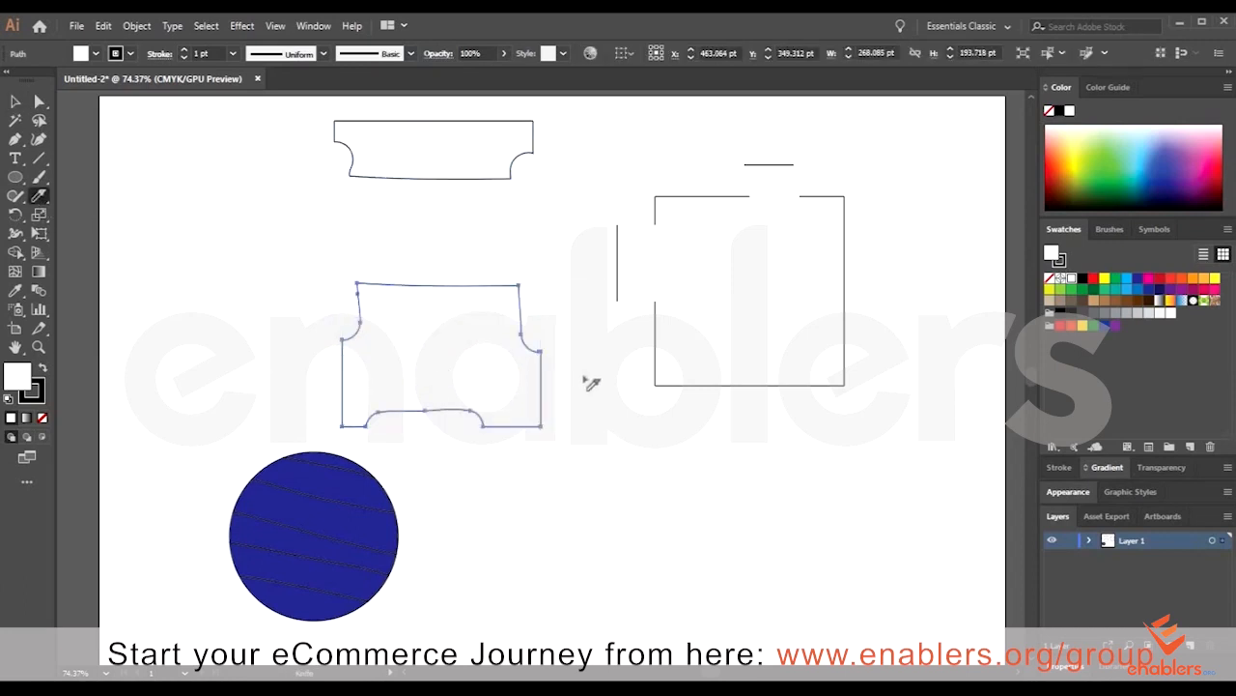
left_click_drag(584, 376, 280, 395)
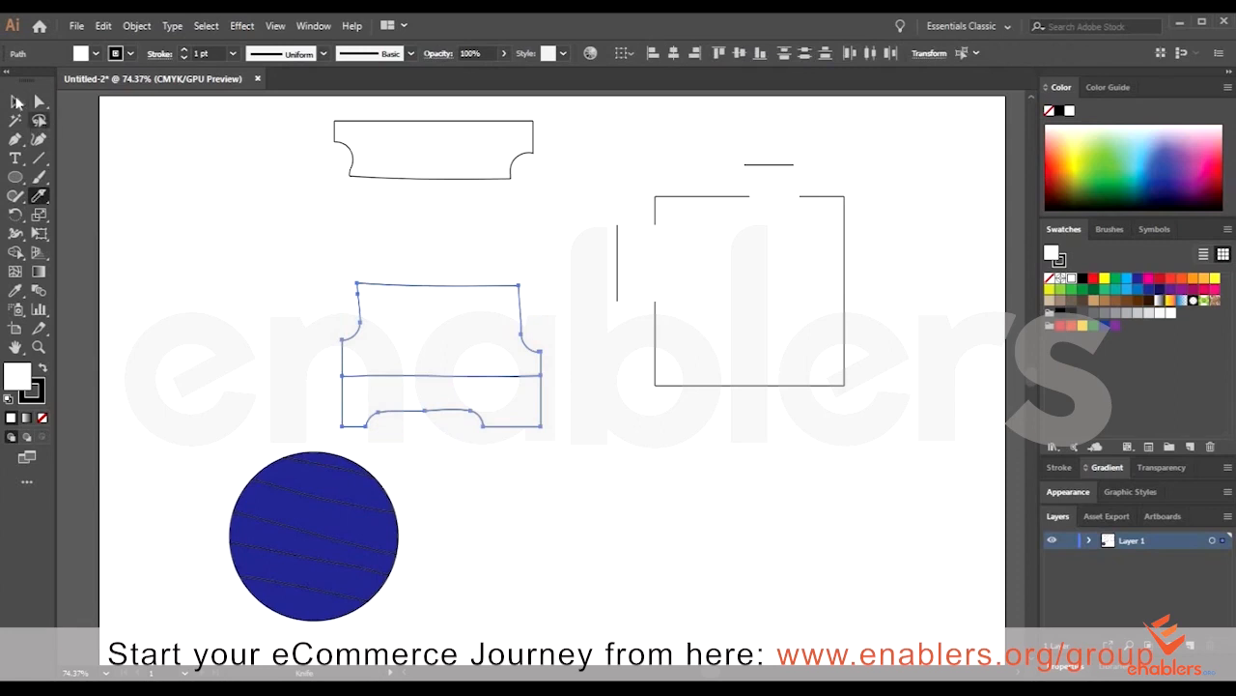
left_click(17, 101)
left_click(271, 266)
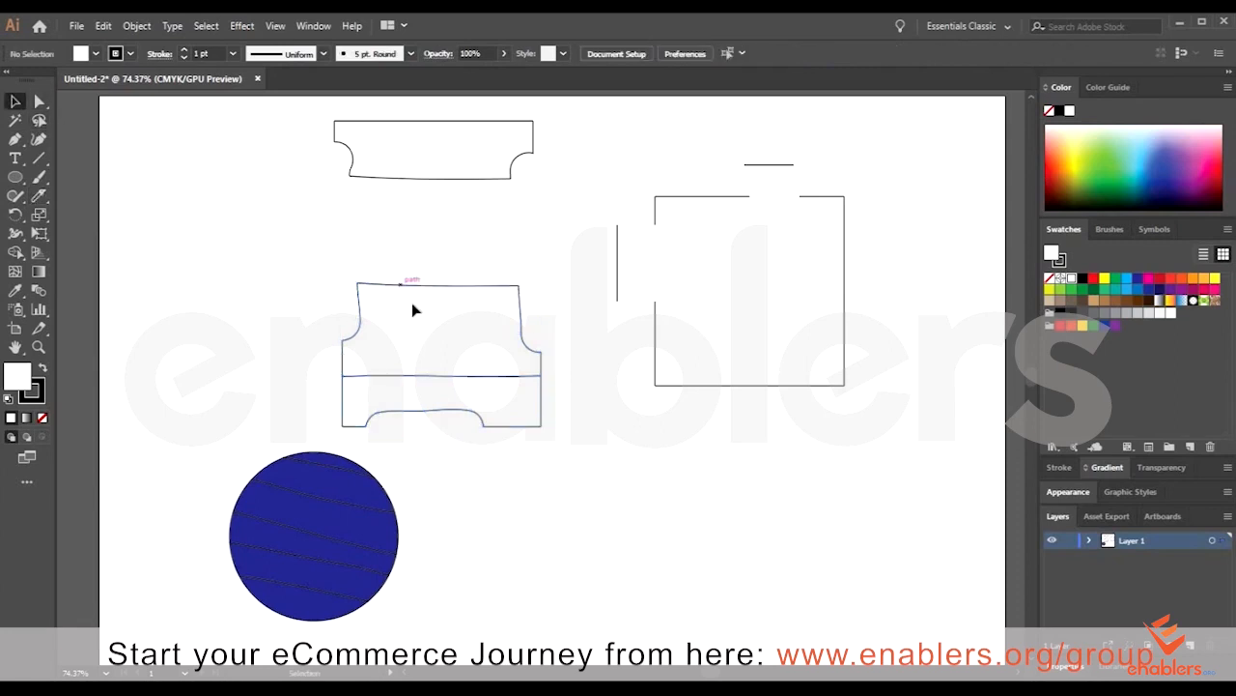
left_click_drag(411, 309, 328, 251)
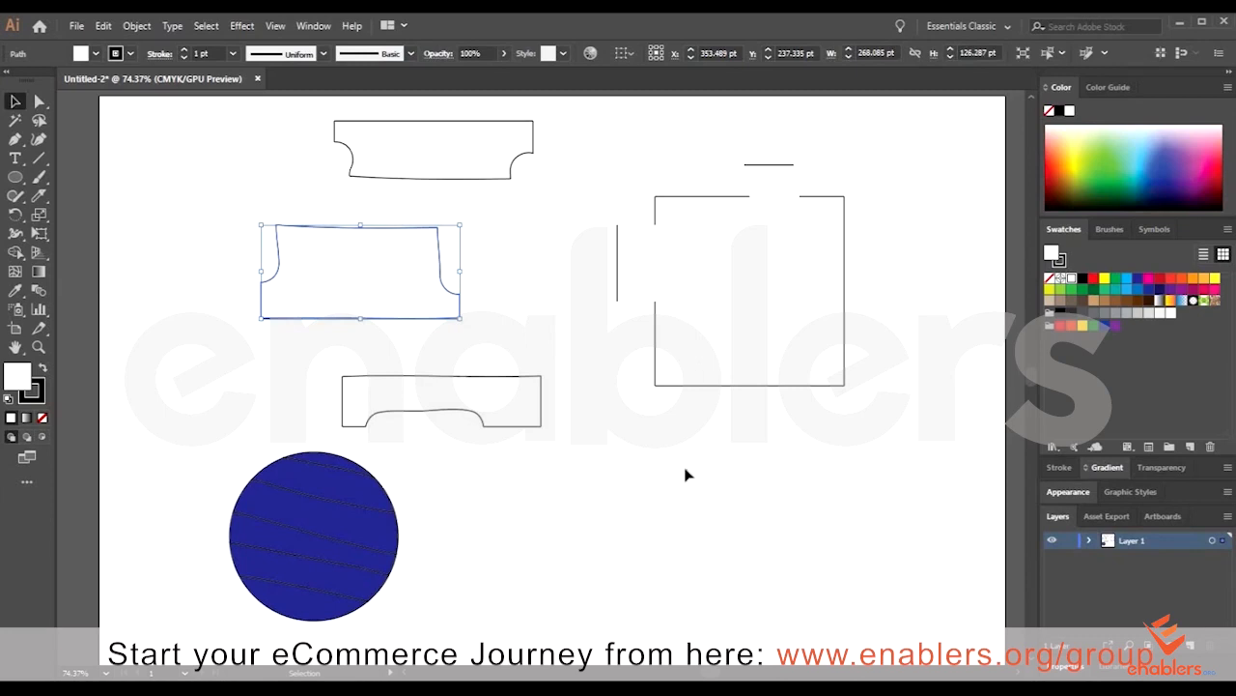
- Delete all artwork from the artboard and switch from the Knife to the Eraser tool
left_click_drag(795, 565, 916, 593)
key("Delete")
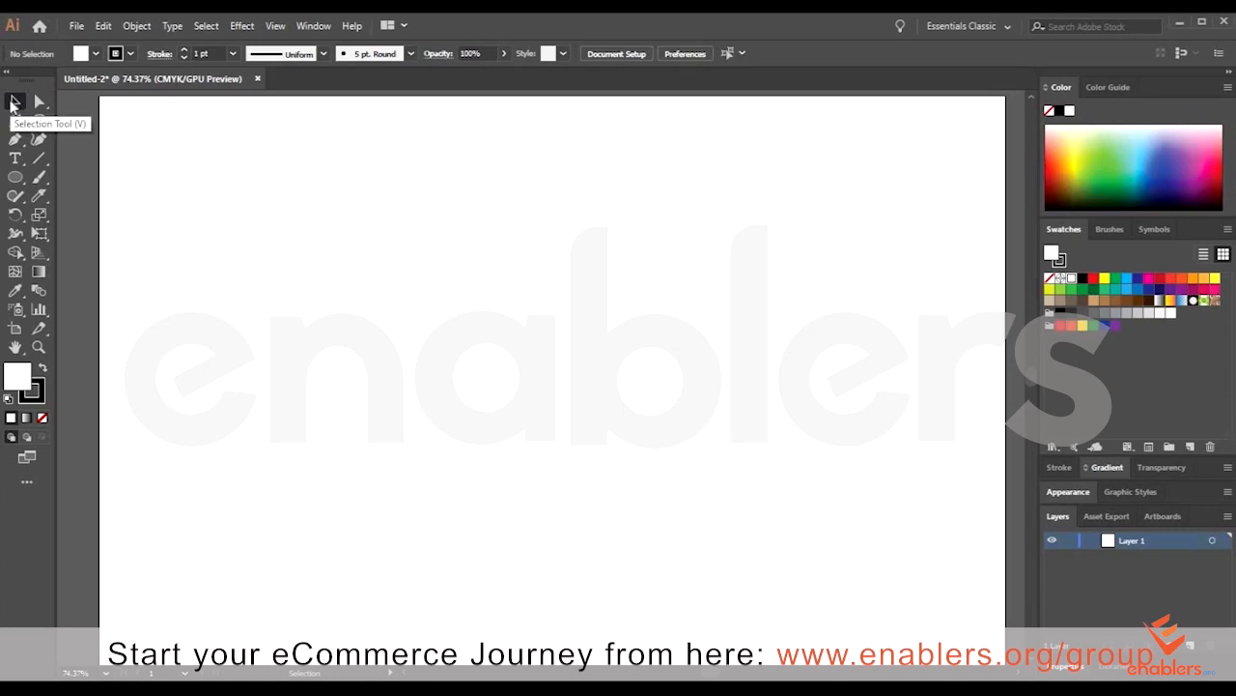
left_click(39, 195)
left_click(38, 195)
left_click(106, 196)
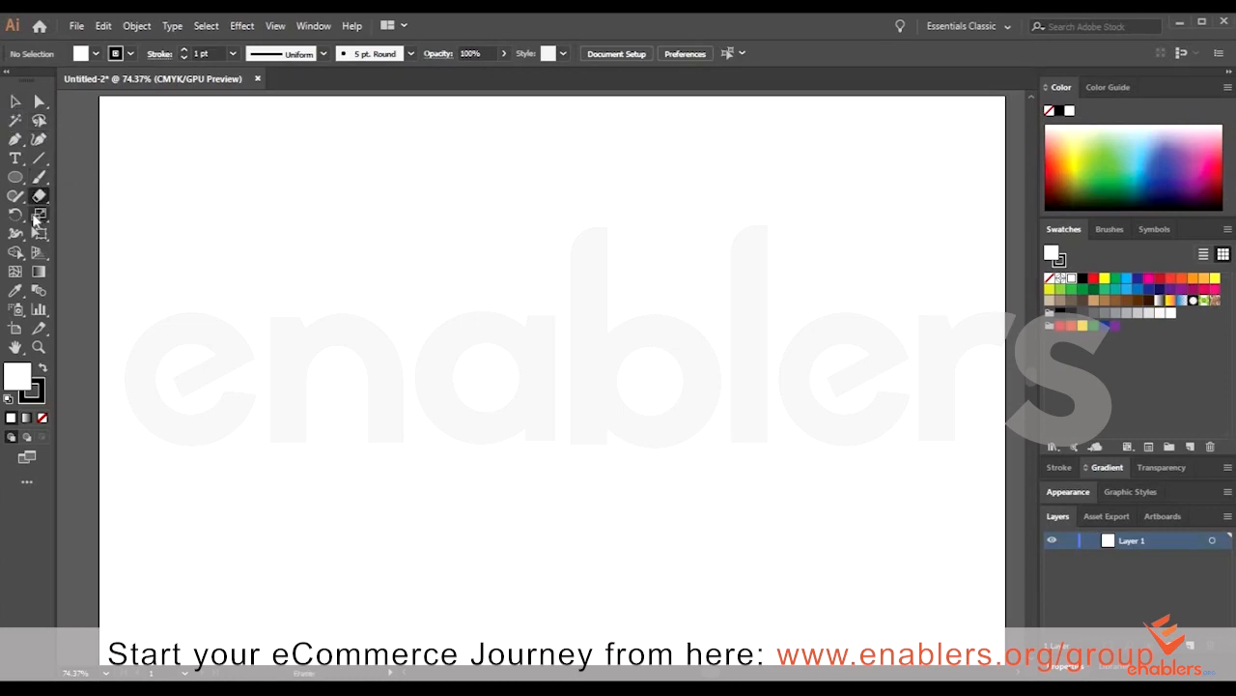
left_click(35, 216)
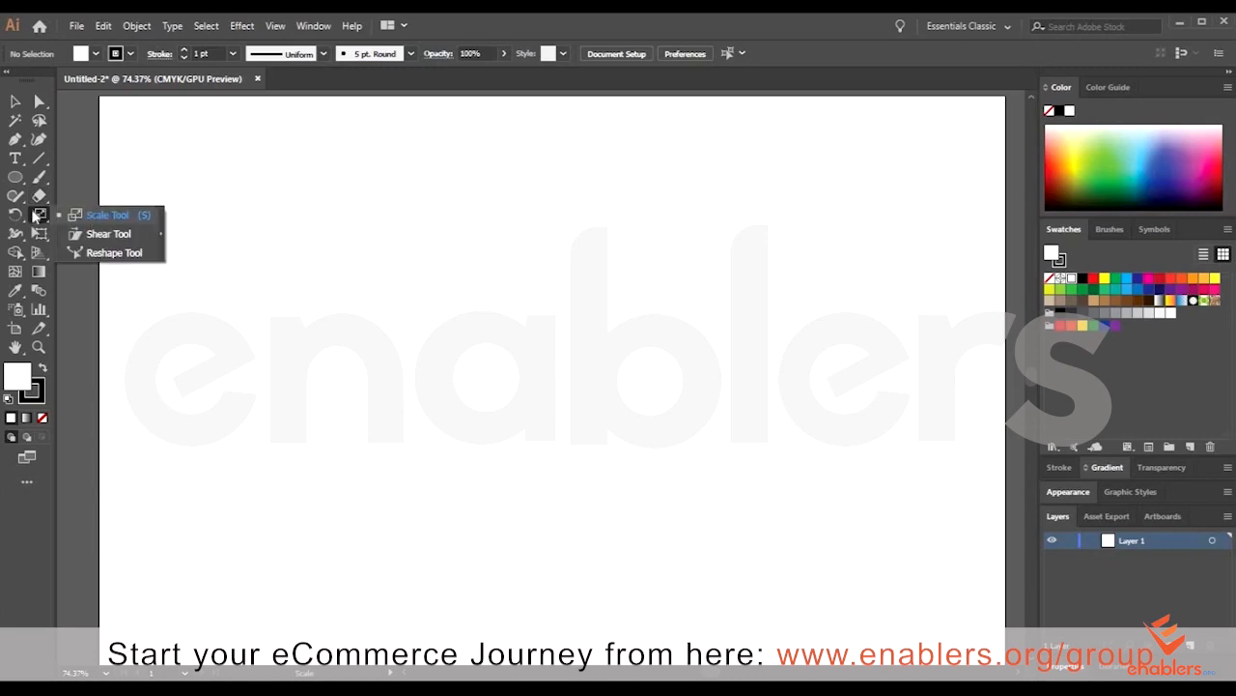
left_click(35, 215)
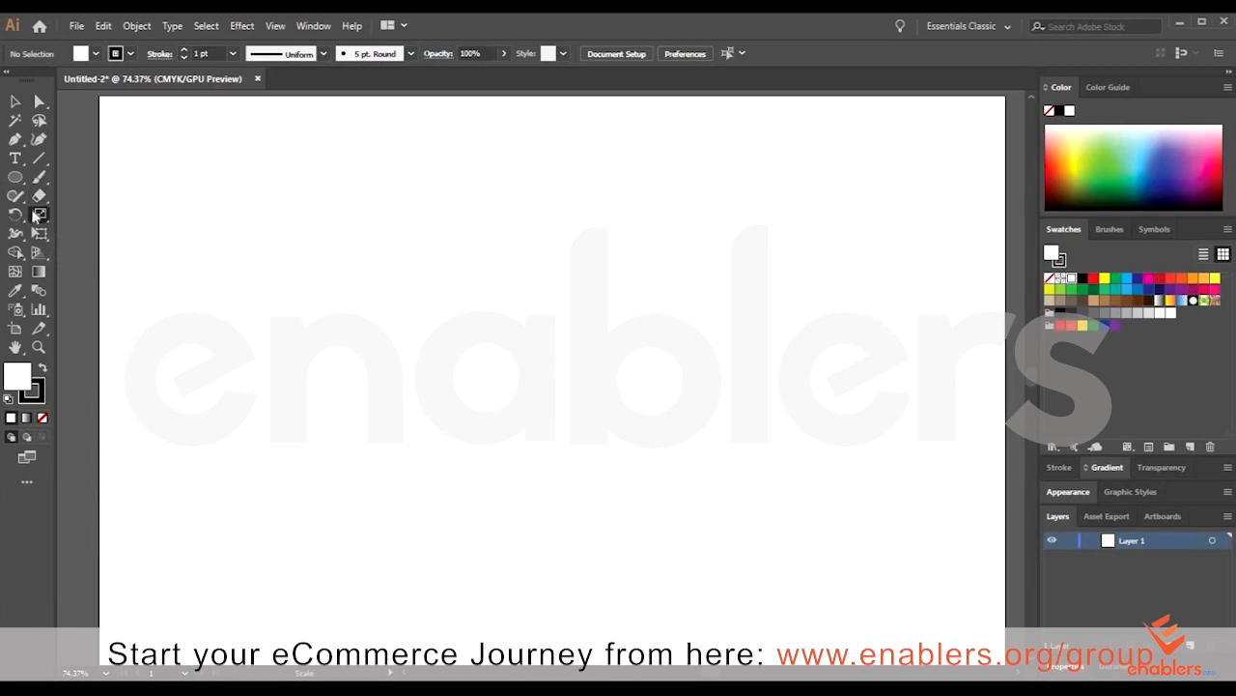
left_click(16, 158)
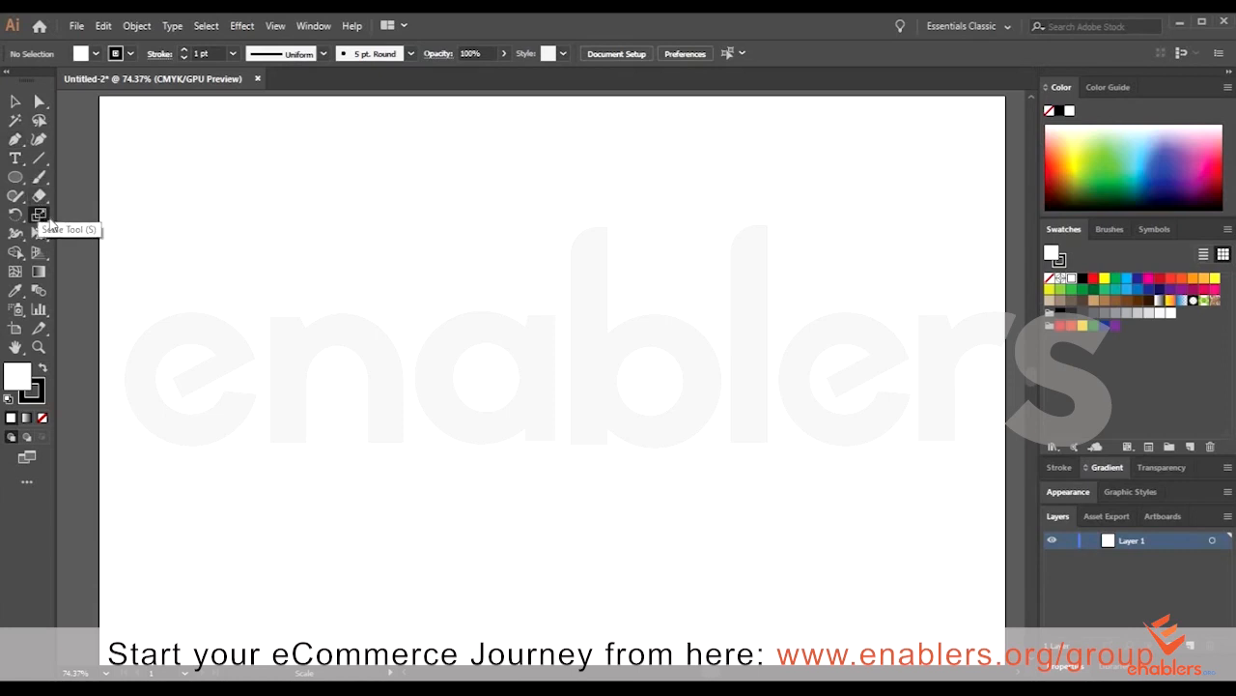
- Draw a tall, narrow rectangle about 59 × 389 pt in the left part of the artboard and fill it with the grayish-brown swatch
left_click_drag(15, 178, 83, 179)
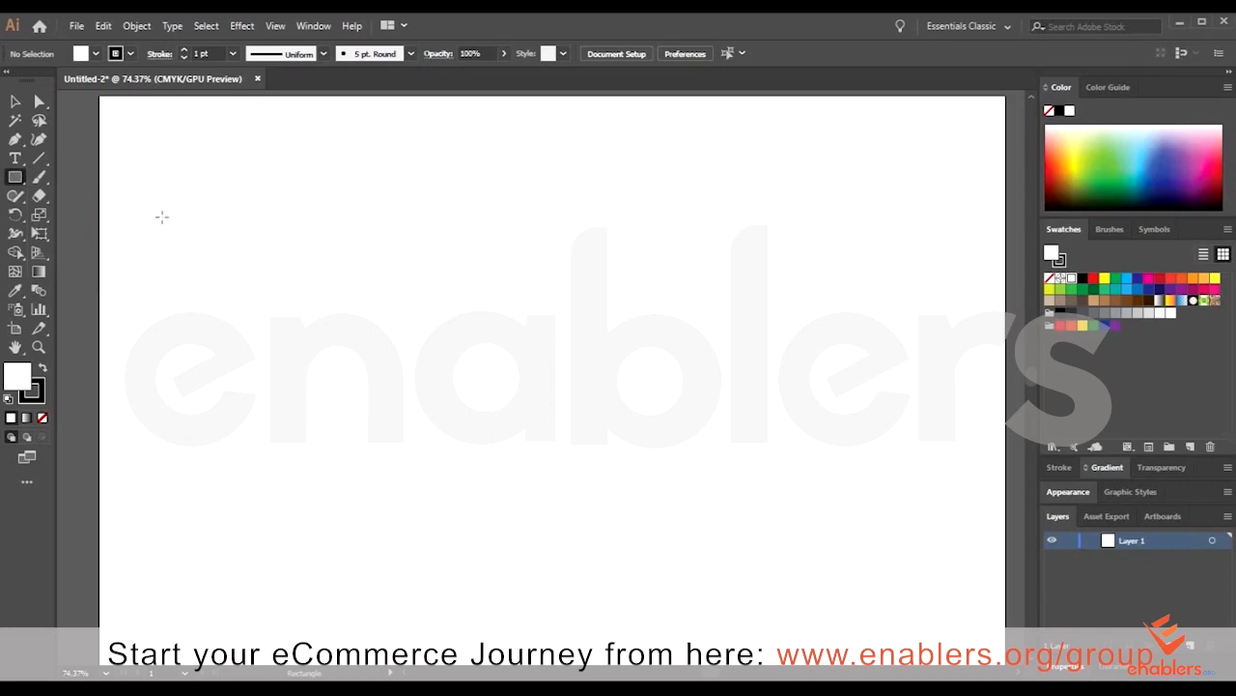
left_click_drag(170, 213, 213, 502)
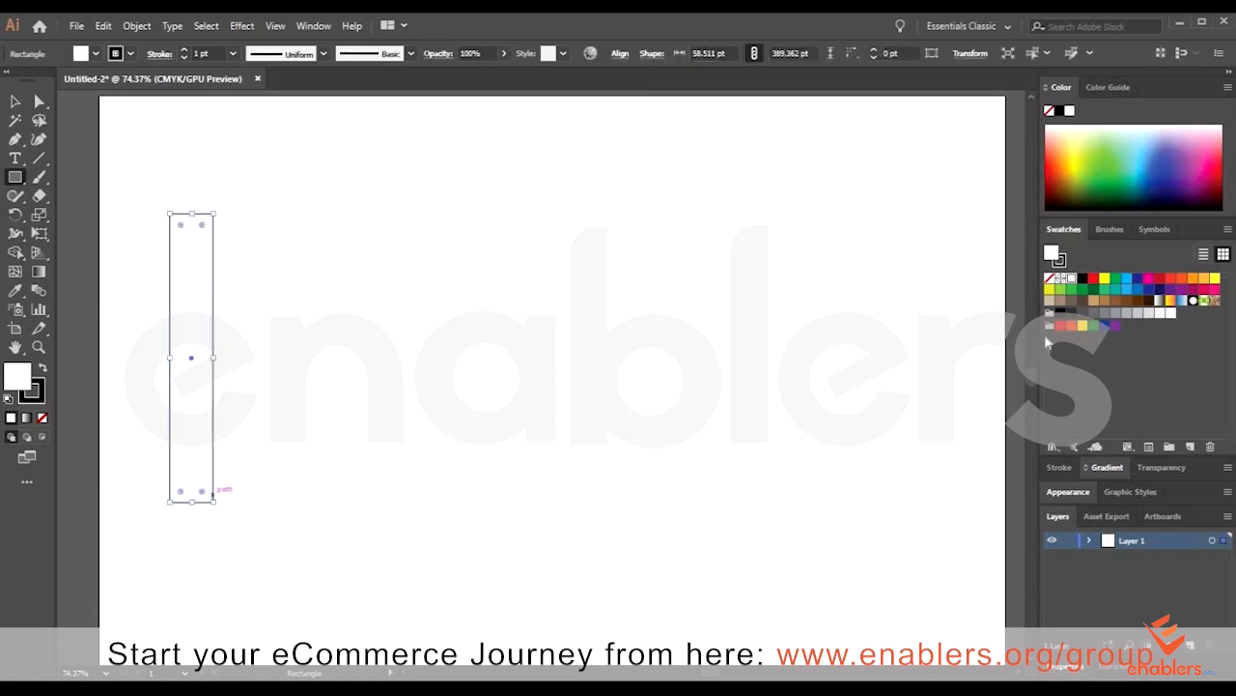
left_click(1126, 301)
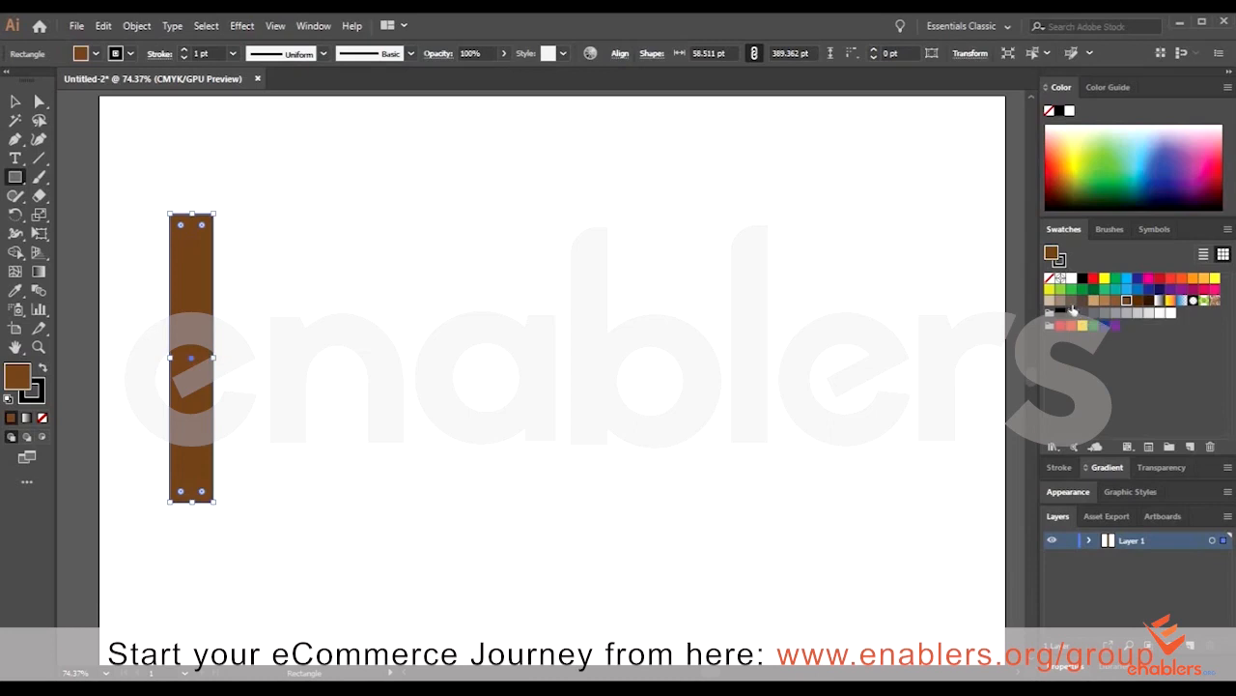
left_click(1071, 309)
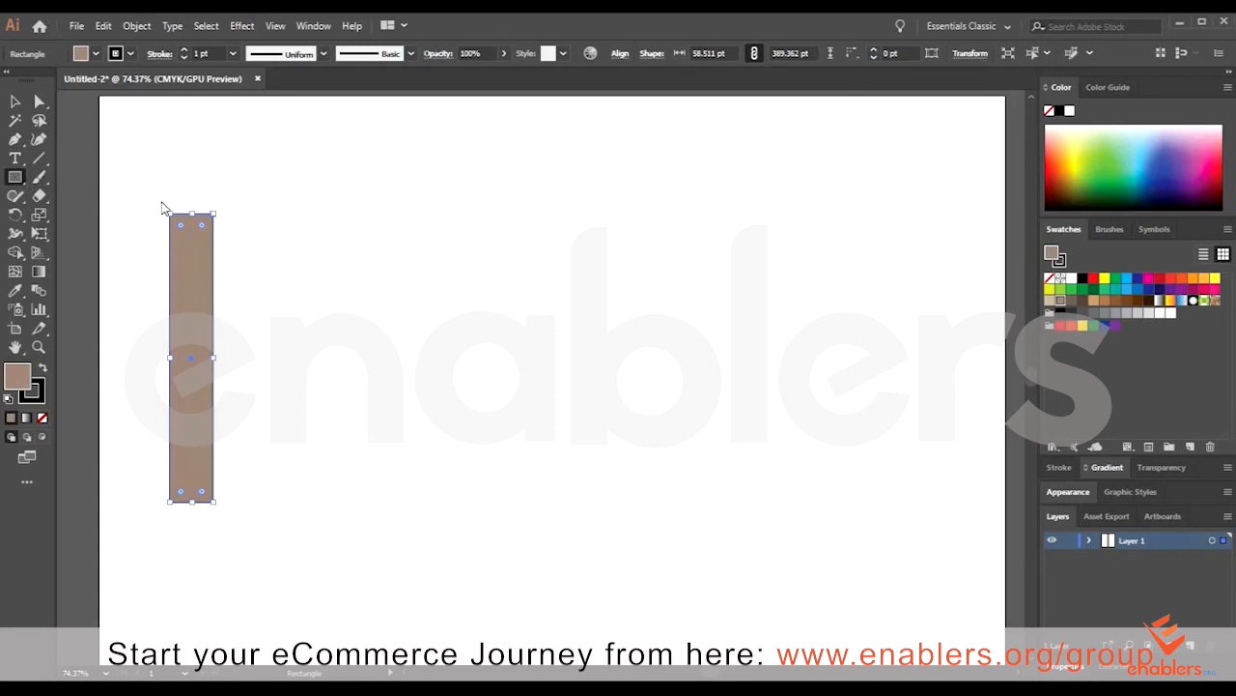
- Draw a small cap rectangle about 83 × 28 pt over the top end of the tall bar and return to the Selection tool
mouse_move(160, 202)
left_mouse_down()
mouse_move(217, 200)
mouse_move(221, 224)
mouse_move(273, 203)
left_mouse_up()
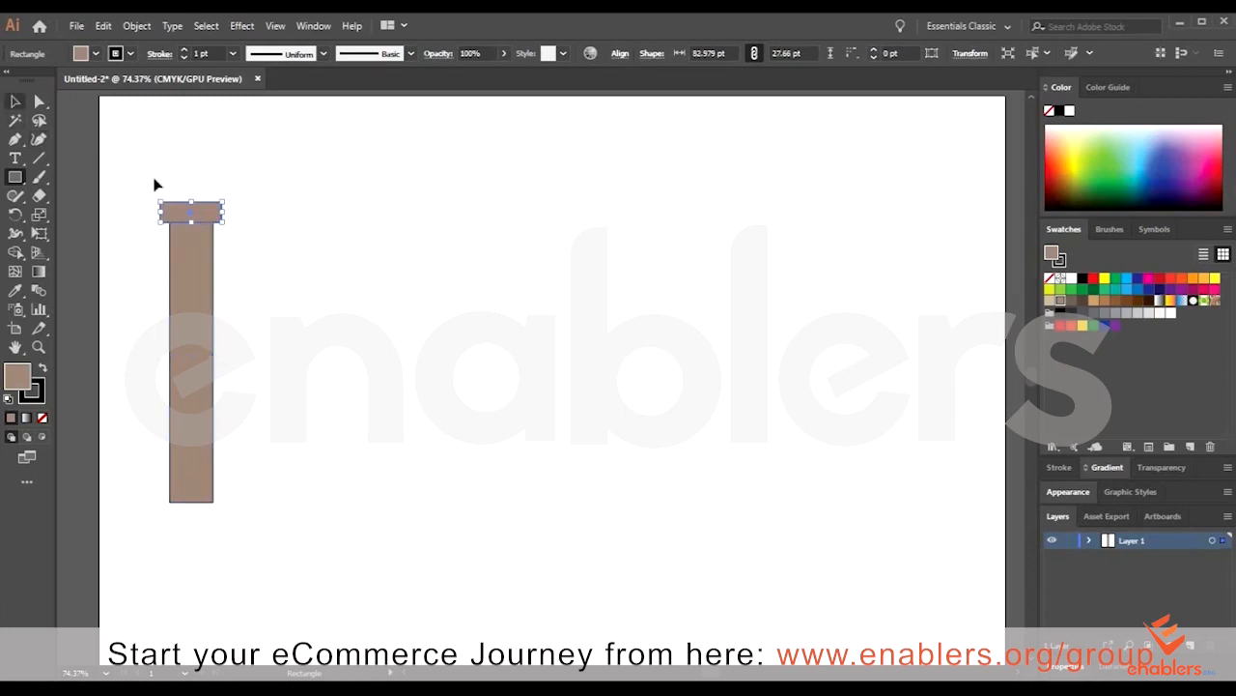
key("v")
- Select both rectangles and try left, center and right horizontal alignment, finishing with center alignment and clearing the selection
left_click_drag(289, 541, 129, 161)
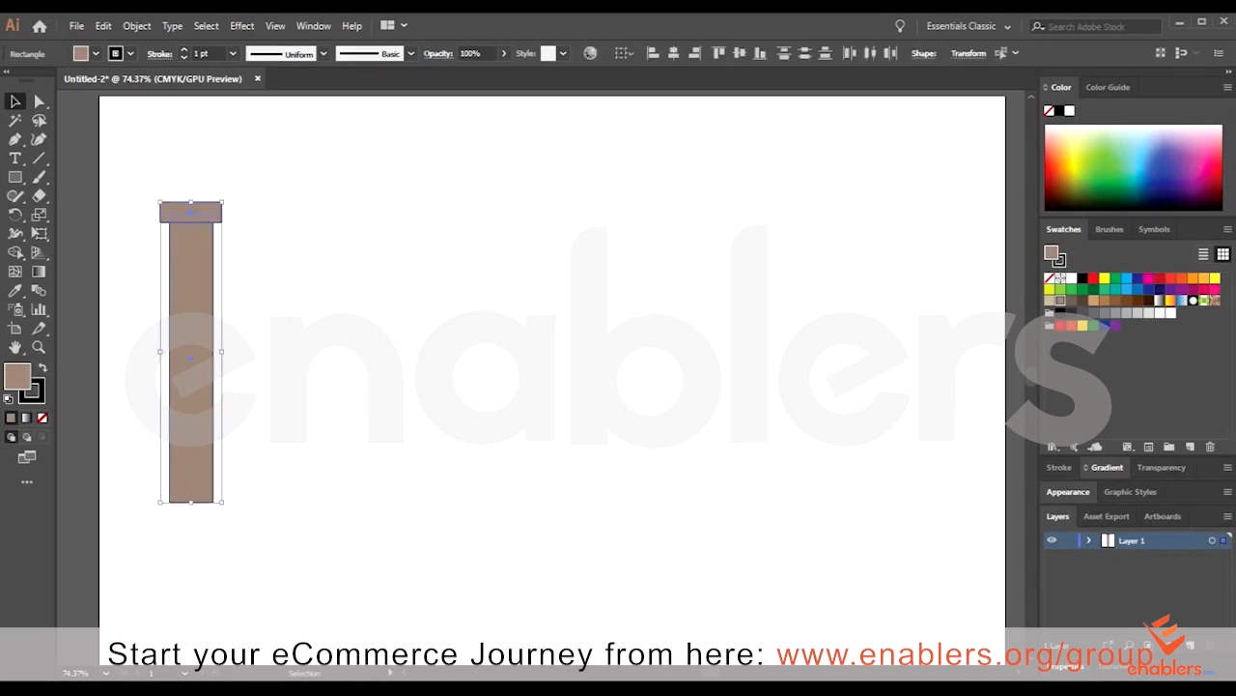
left_click(313, 27)
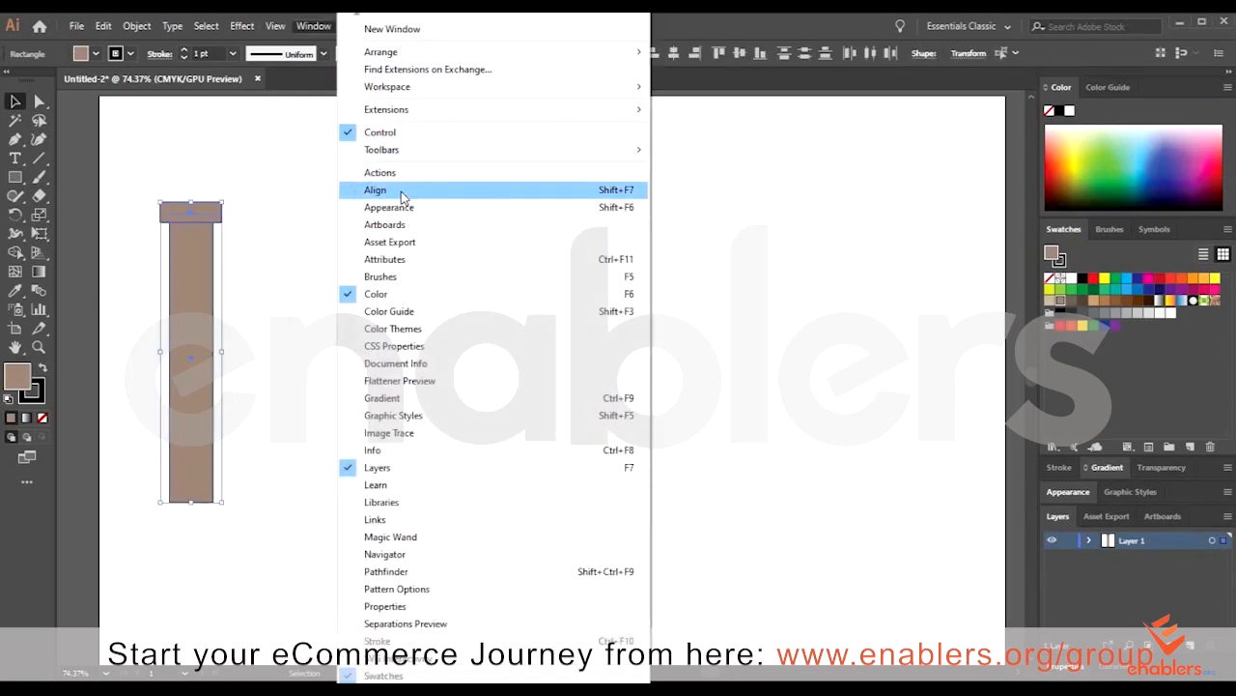
left_click(402, 196)
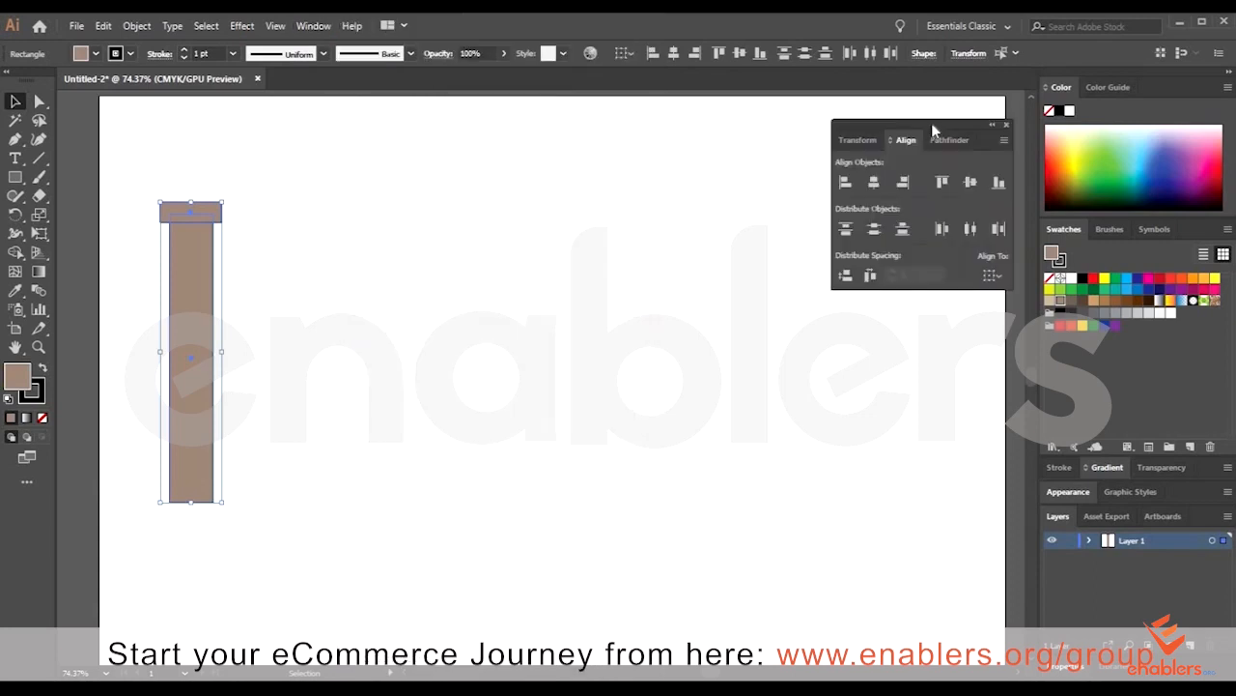
left_click_drag(869, 126, 803, 143)
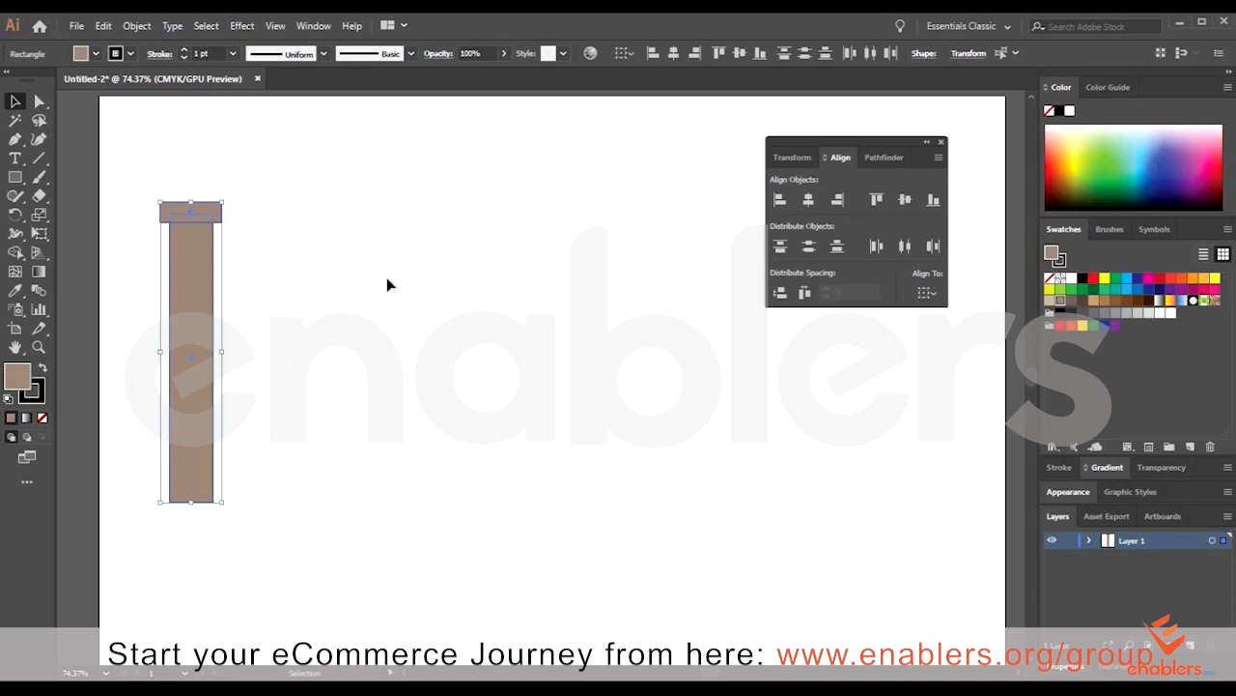
left_click(780, 201)
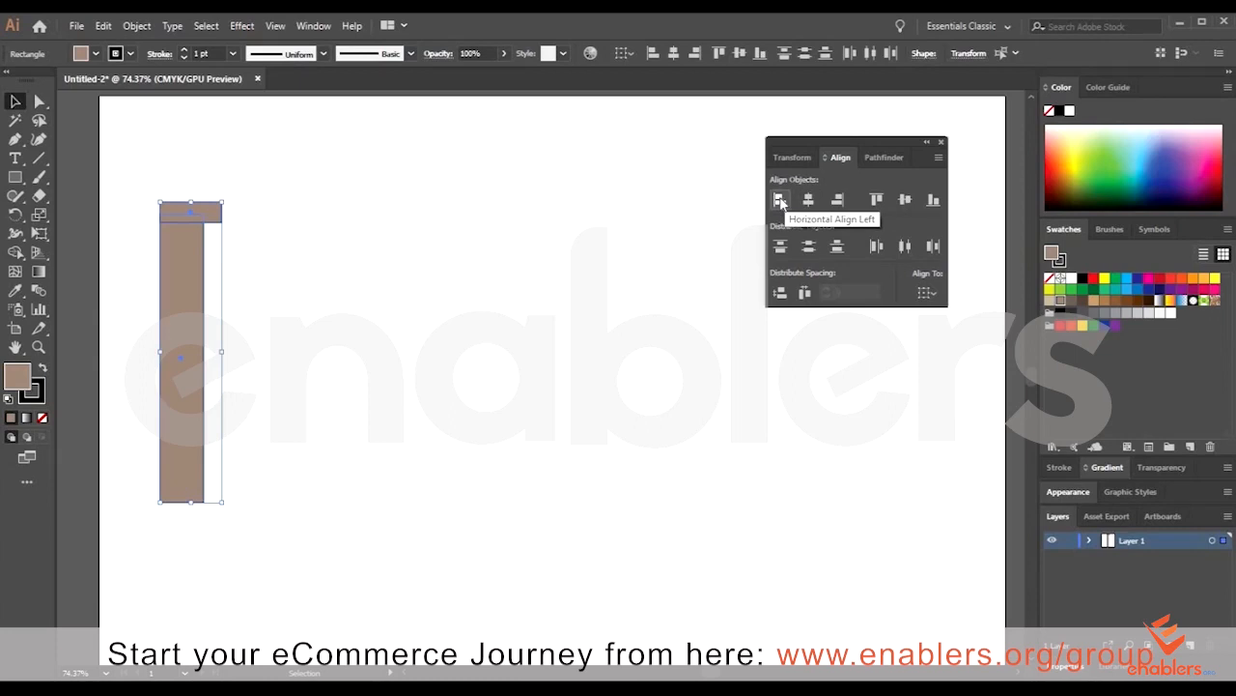
left_click(809, 200)
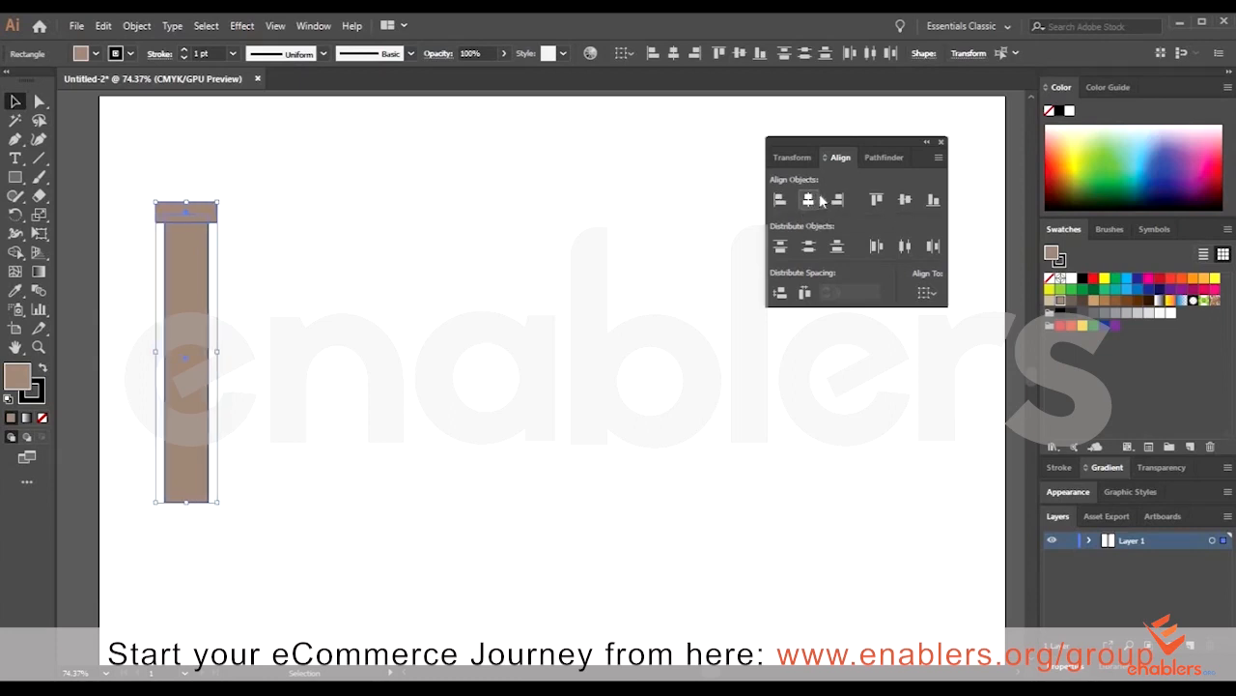
left_click(837, 199)
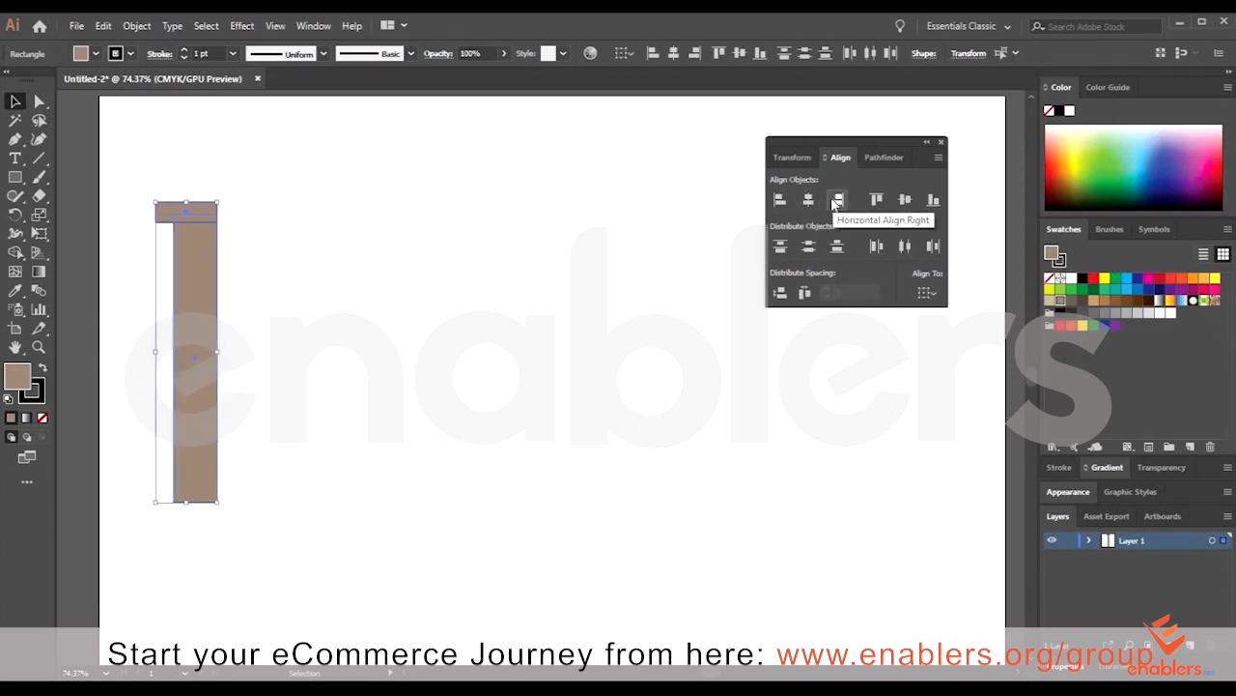
left_click(808, 200)
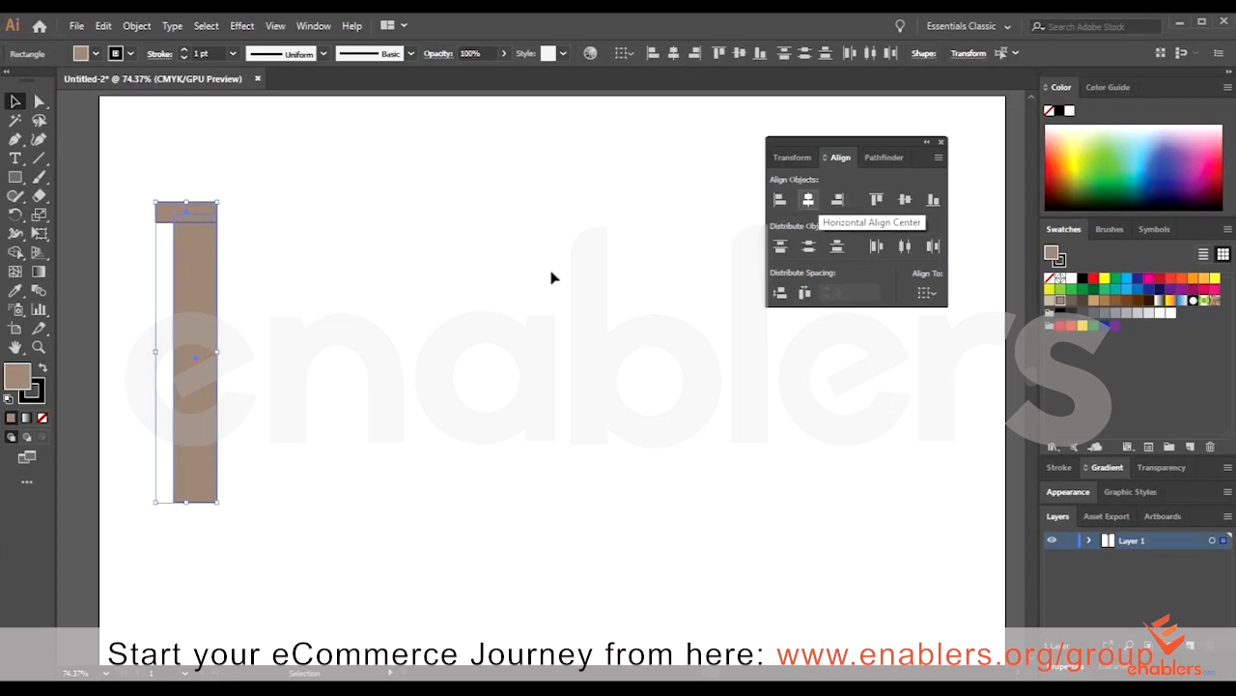
left_click(85, 182)
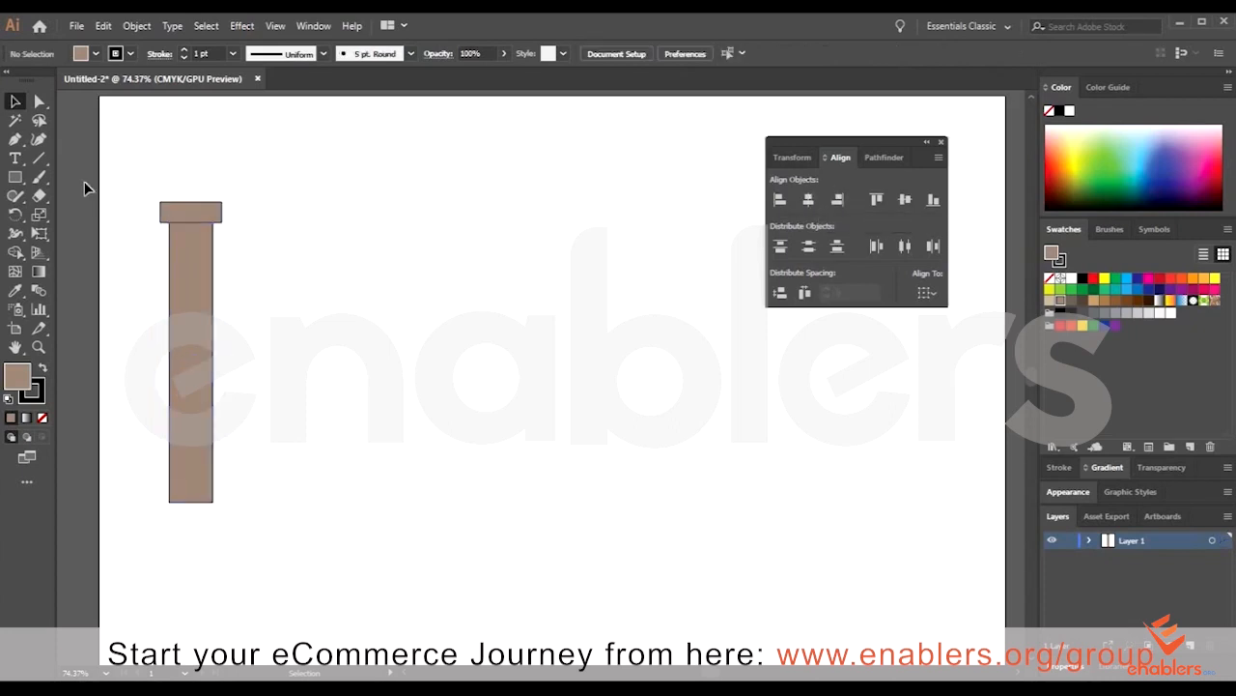
- Stack two progressively wider copies of the cap rectangle above the original to form a three-tier capital on the column
left_click(206, 214)
left_click_drag(199, 203, 243, 182)
left_click(277, 161)
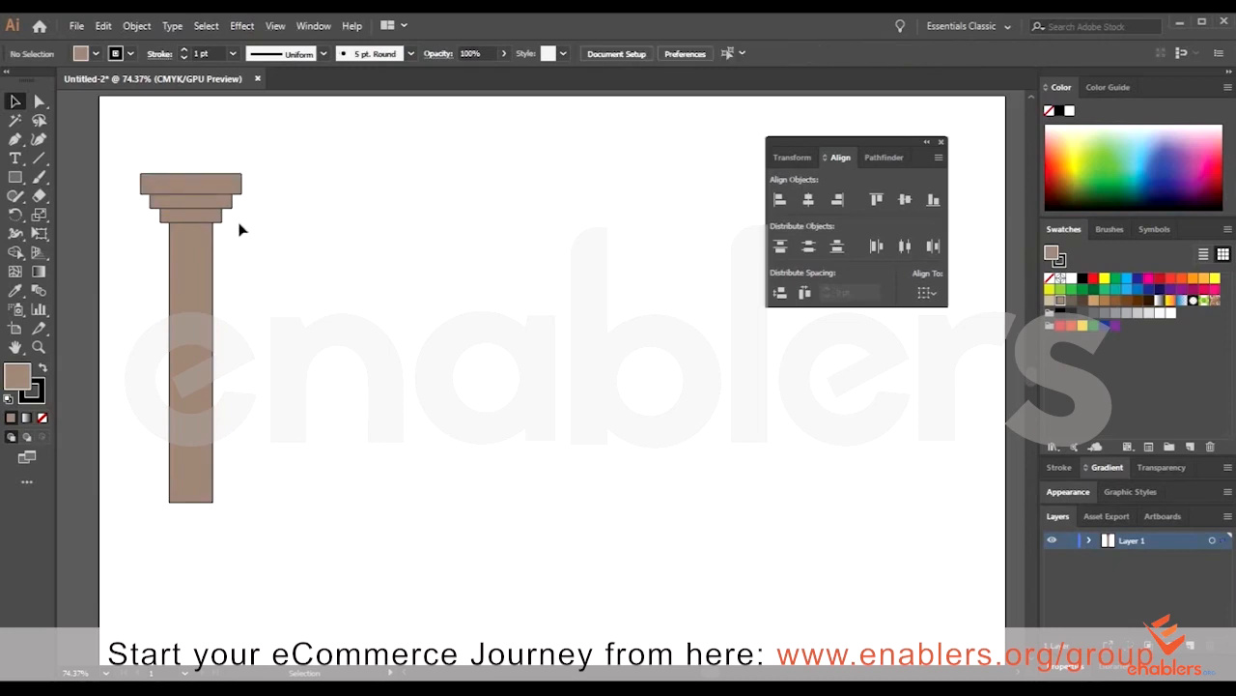
- Copy the three-tier capital, flip the copy upside down, and place it centered at the foot of the column as a base
left_click_drag(221, 246, 378, 232)
left_click_drag(275, 225, 217, 513)
left_click(375, 167)
left_click(343, 180)
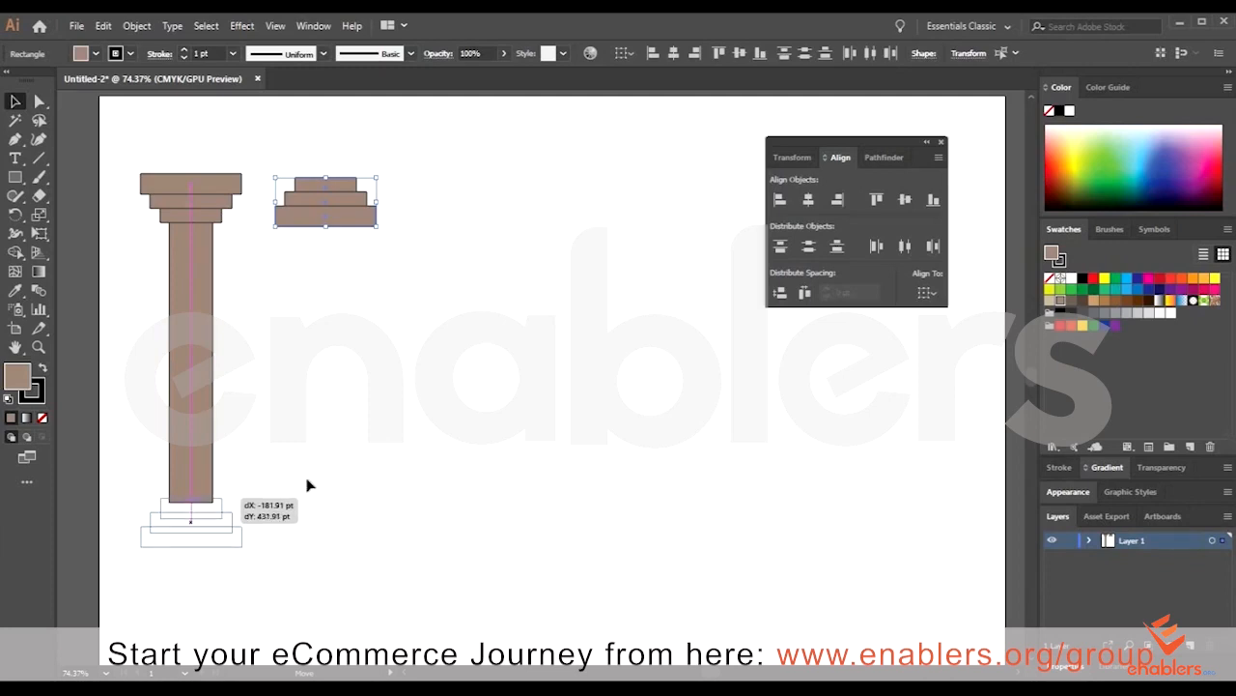
left_click(217, 183)
left_click(279, 334)
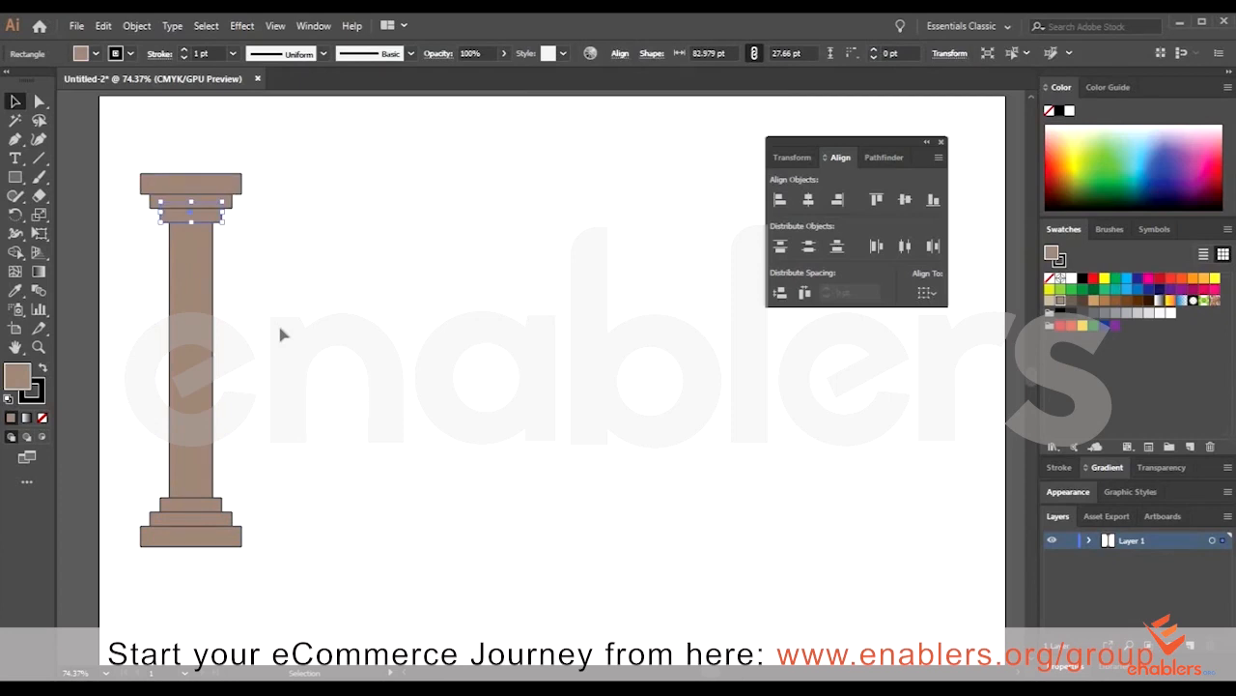
- Select the shaft, capital and base rectangles together and group them into one column
left_click(206, 216)
left_click(220, 504)
left_click(311, 437)
left_click_drag(303, 152, 483, 370)
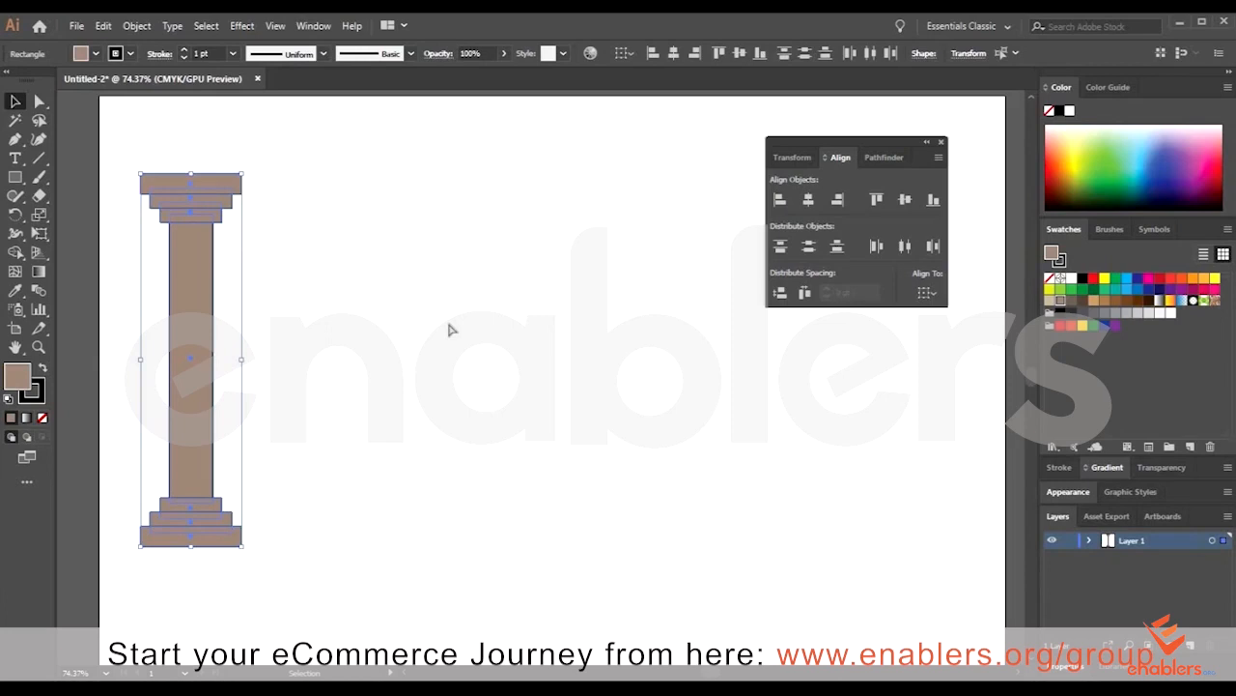
key("ctrl+g")
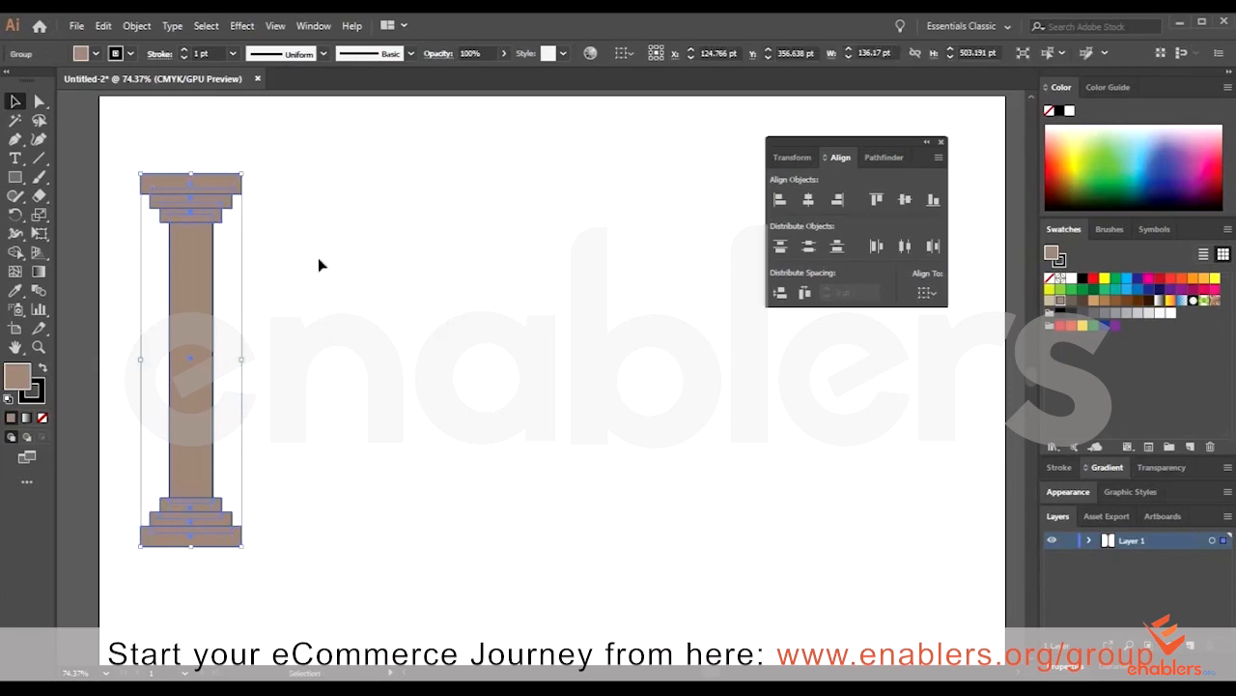
- Close the Align panel, copy the column horizontally about 896 pt to the right, and clear the selection
left_click(942, 143)
left_click_drag(203, 287, 868, 290)
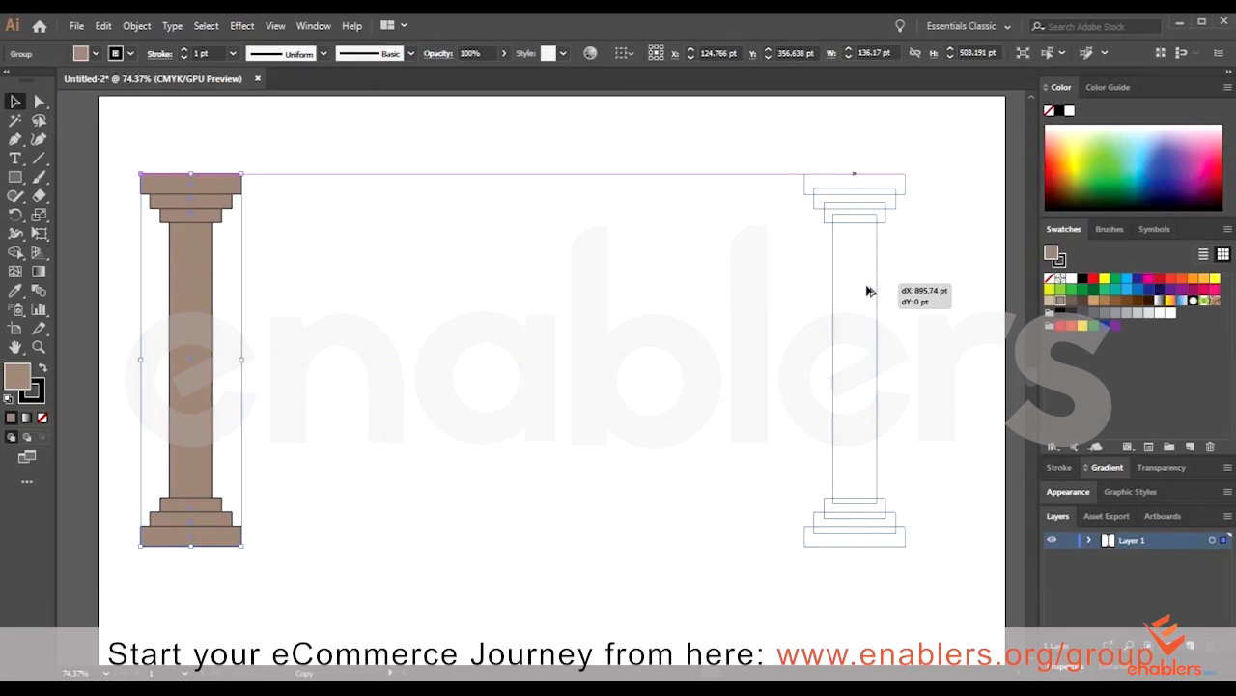
left_click_drag(868, 291, 865, 288)
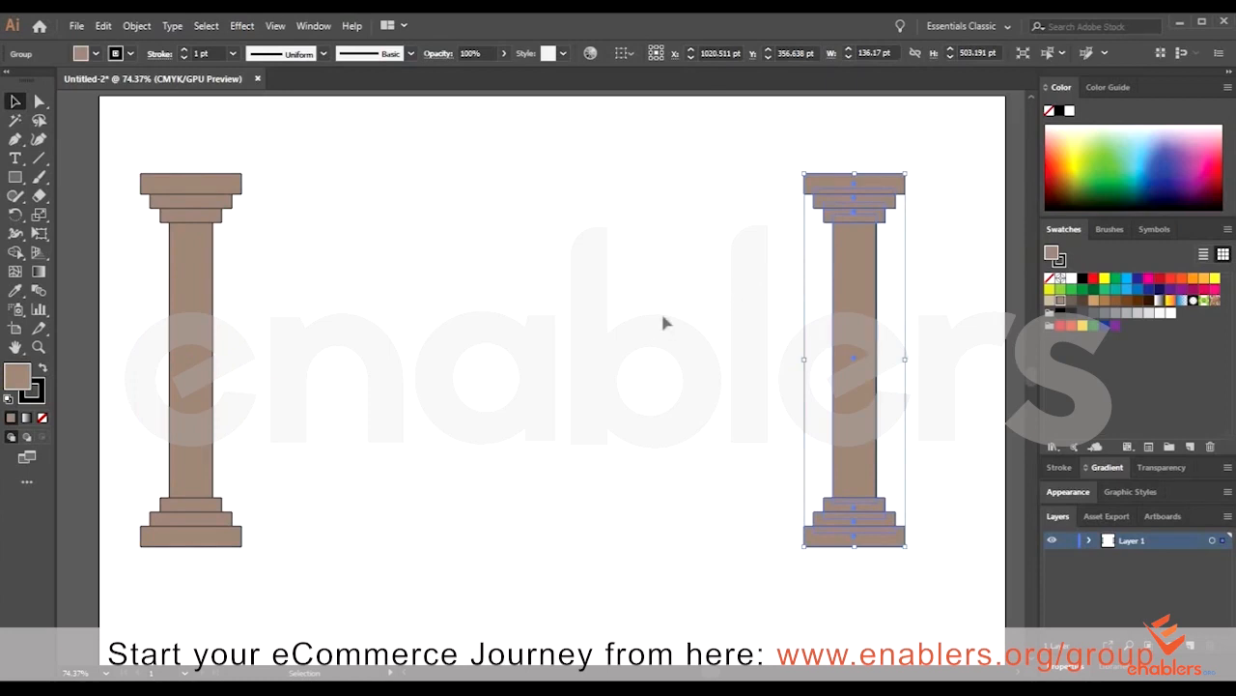
left_click(299, 246)
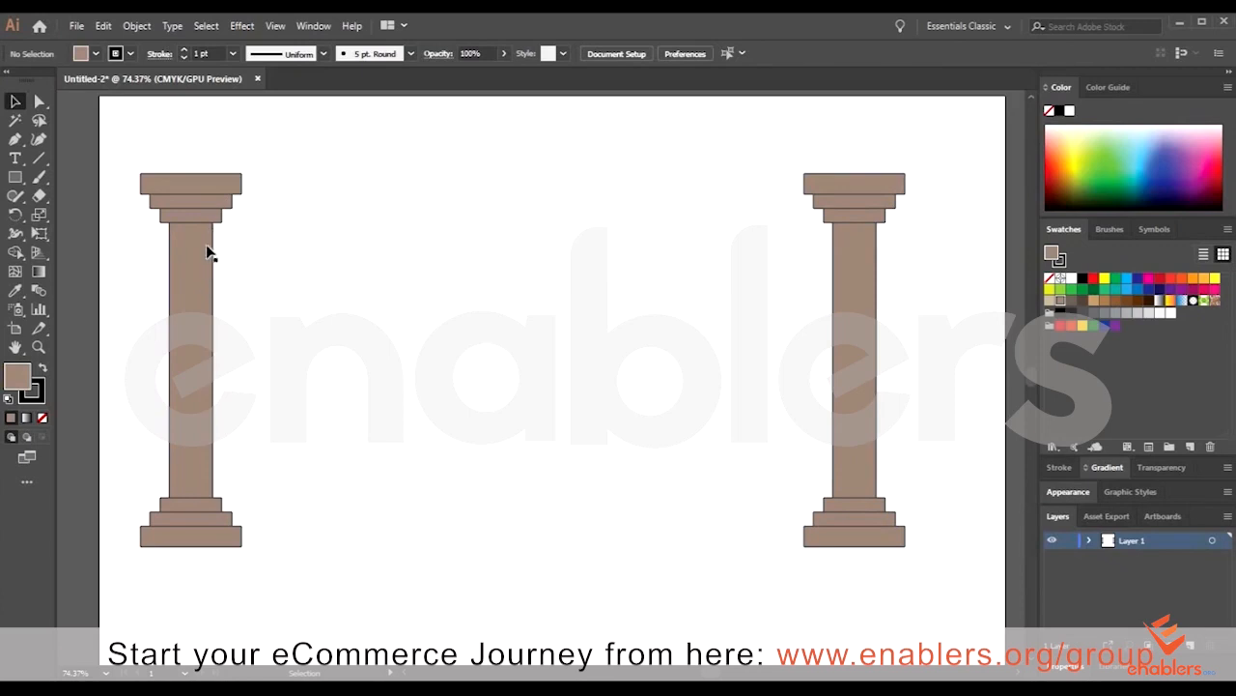
- Try moving the left column as one group, undo the move, and select the right column
left_click_drag(217, 253, 223, 253)
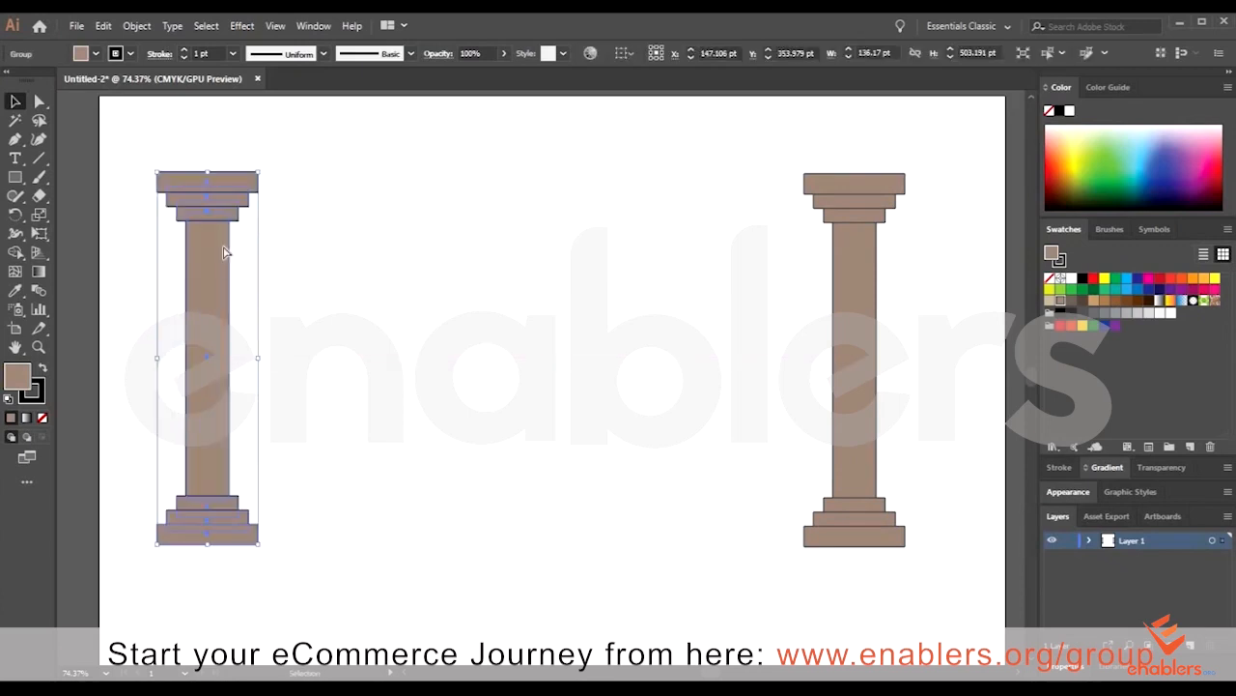
key("ctrl+z")
left_click(828, 299)
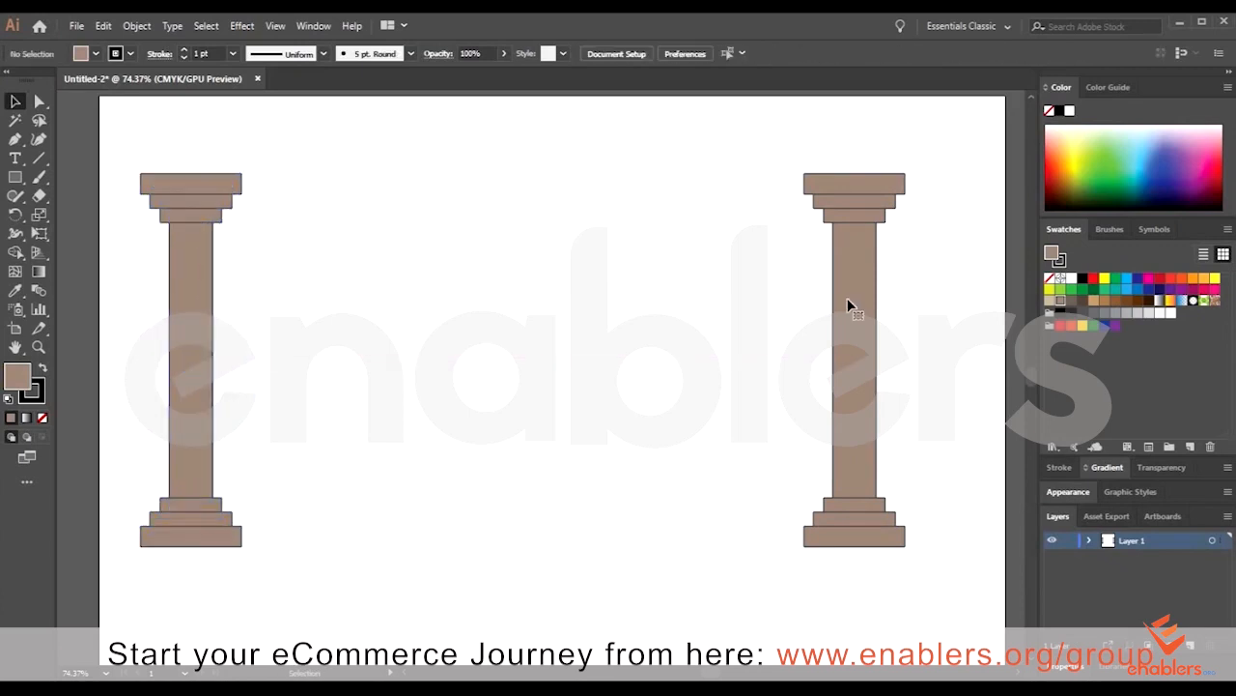
left_click(847, 306)
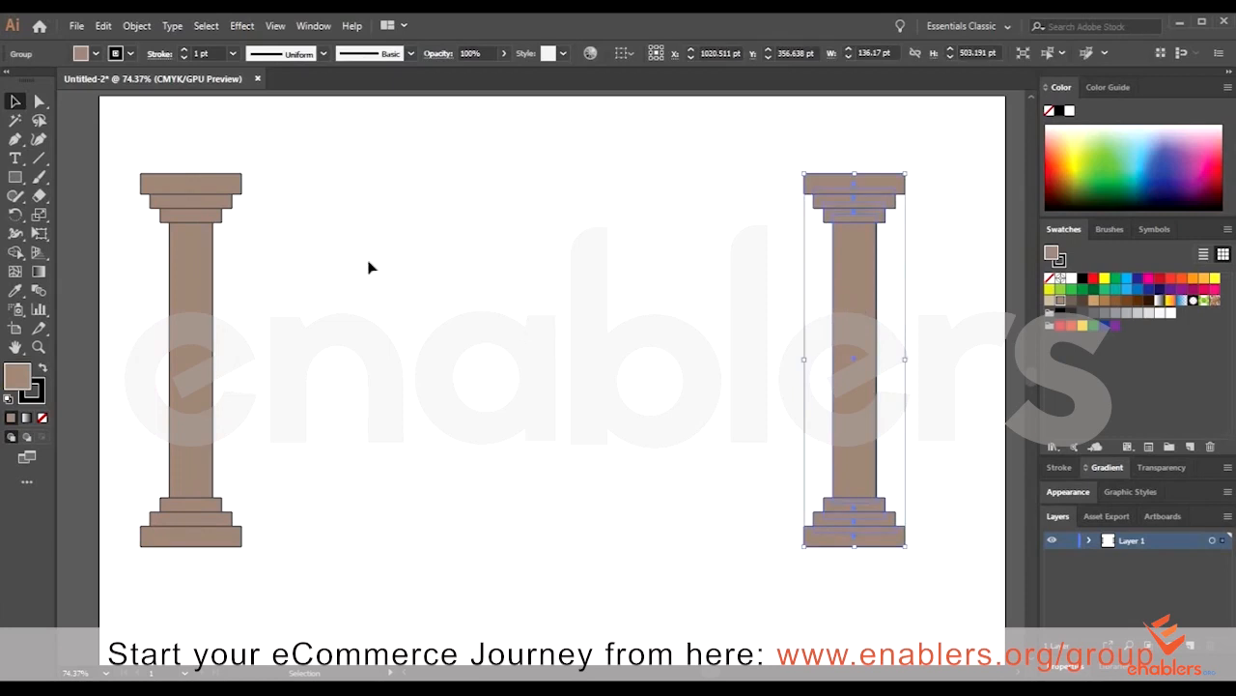
- Clear the selection and draw a beam rectangle about 1062 × 46 pt resting on top of both columns
key("ctrl+shift+a")
key("m")
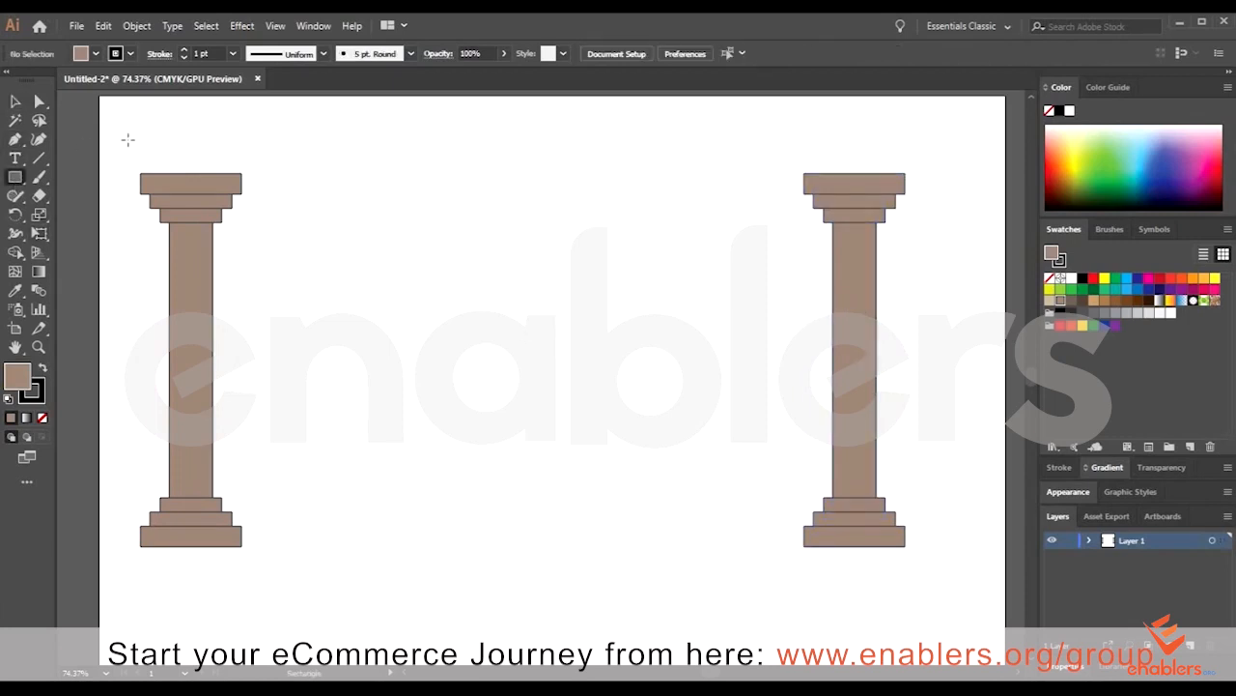
left_click_drag(127, 141, 918, 174)
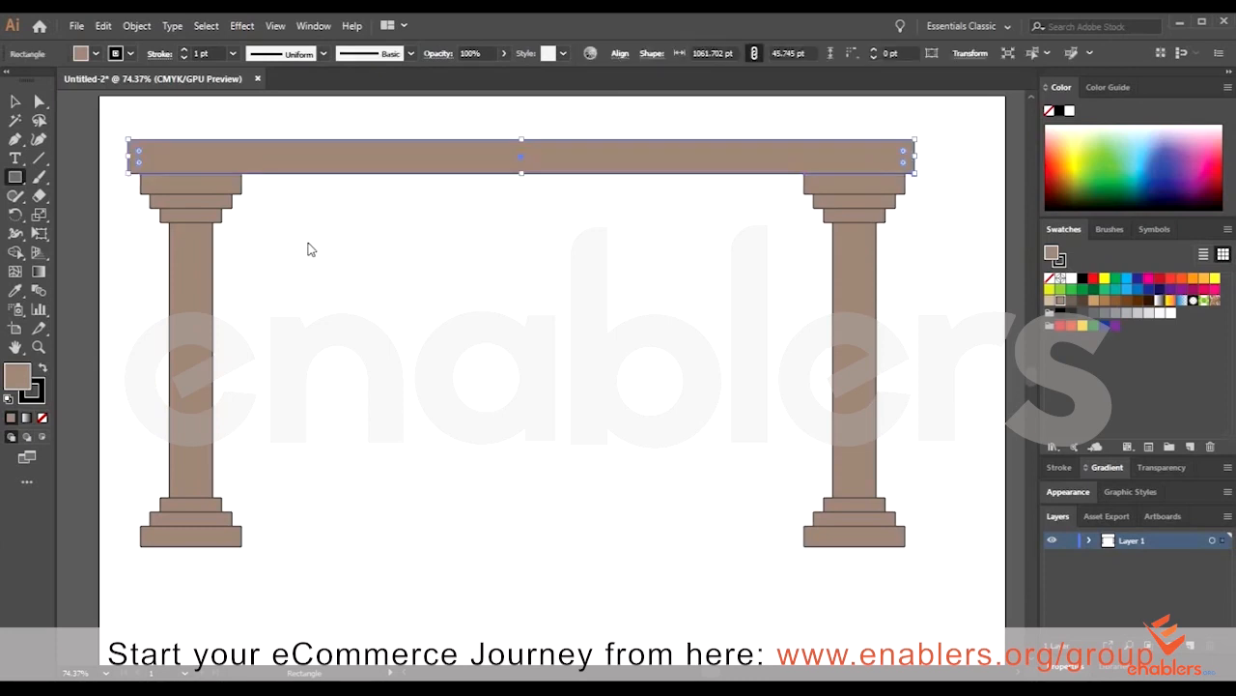
left_click(618, 384)
left_click(583, 381)
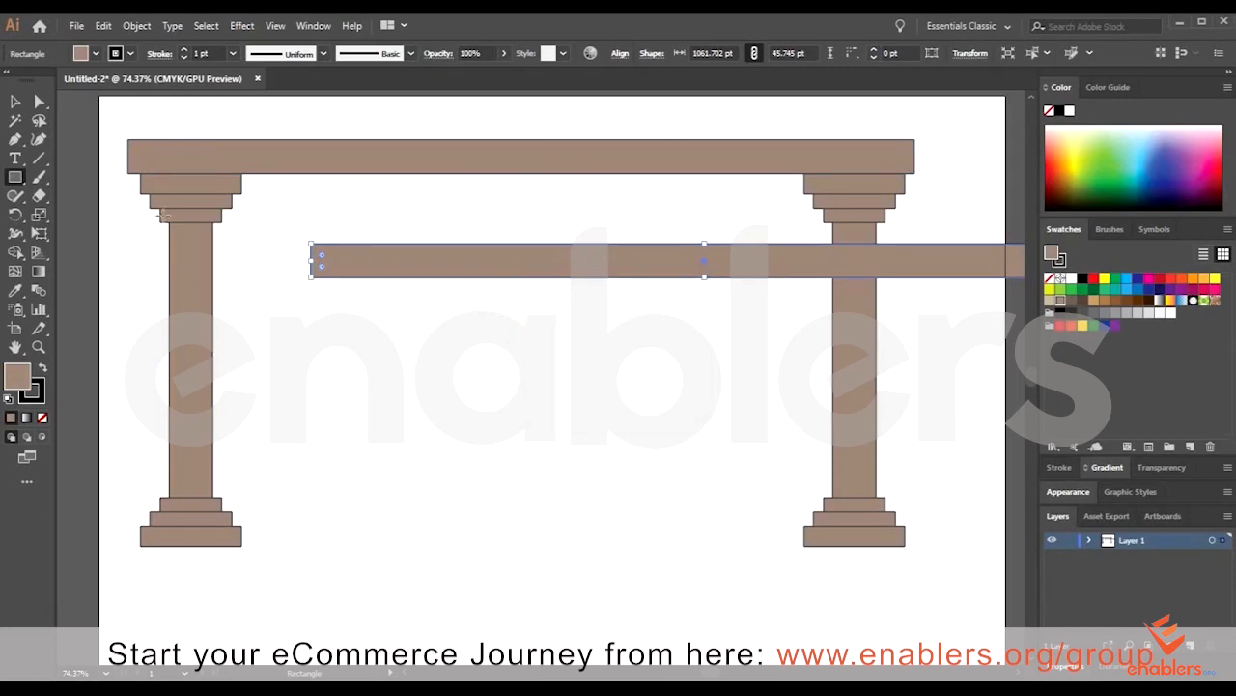
key("Delete")
- Group the beam with both columns, shift the gateway right to center it on the artboard, and clear the selection
key("v")
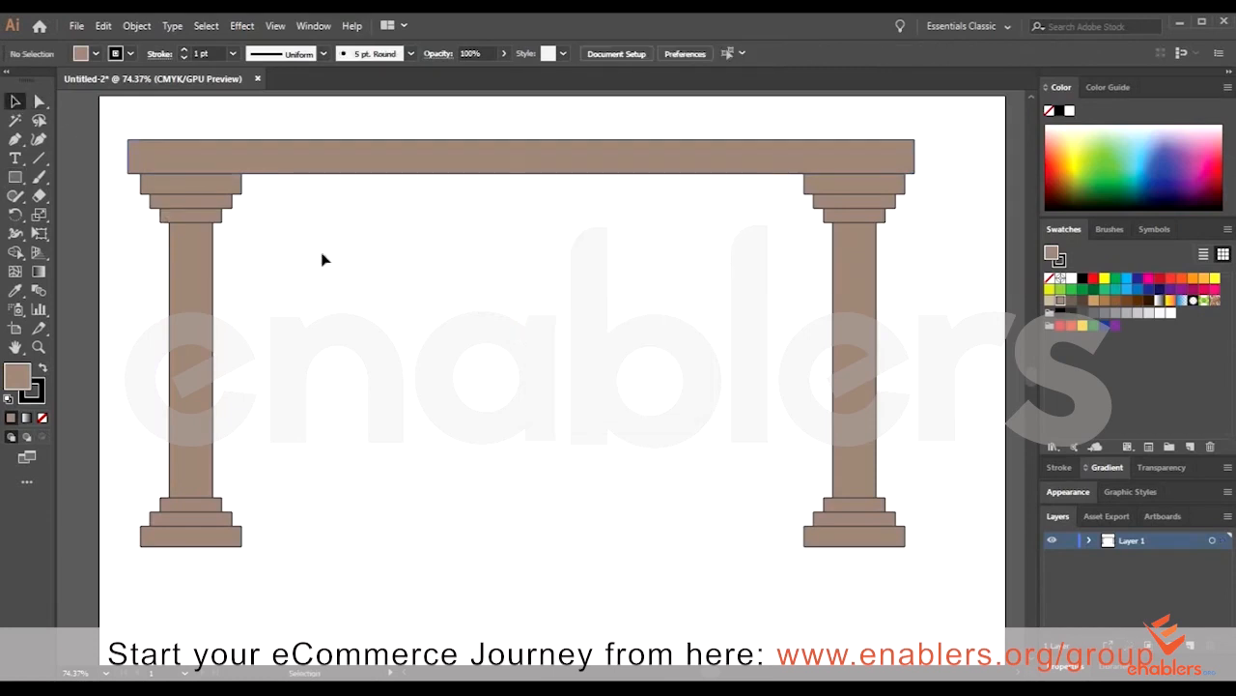
left_click_drag(104, 113, 919, 542)
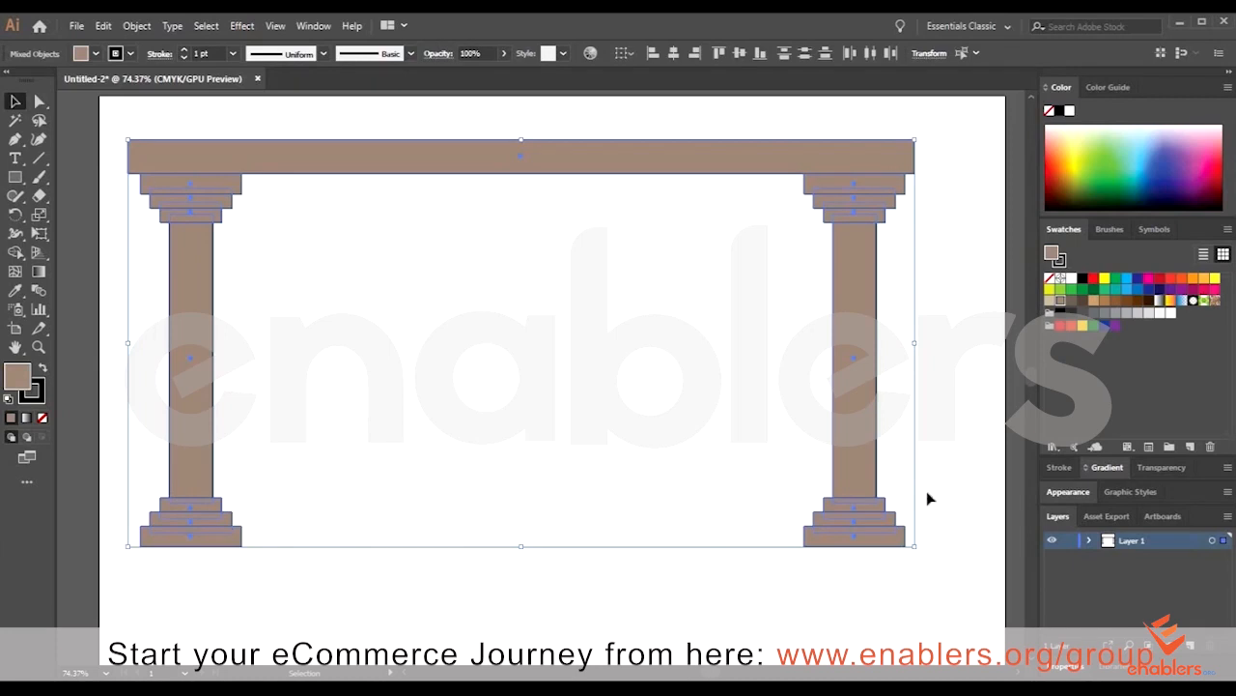
key("ctrl+g")
left_click_drag(413, 160, 450, 155)
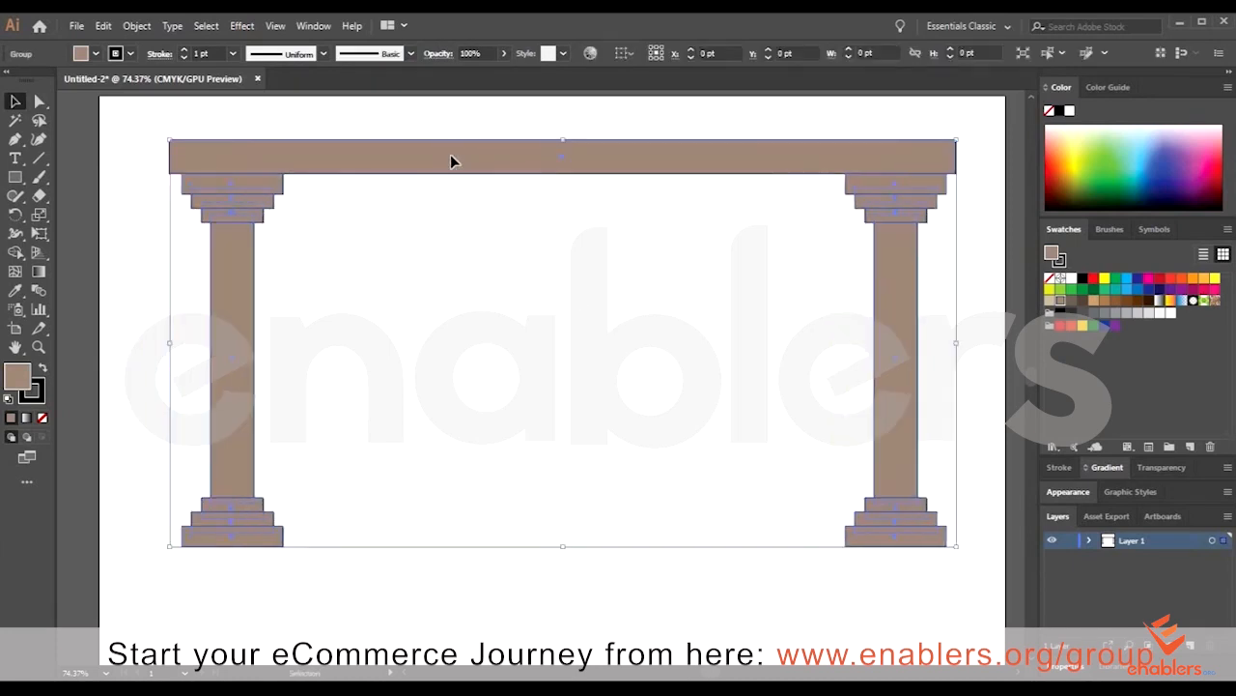
left_click(87, 205)
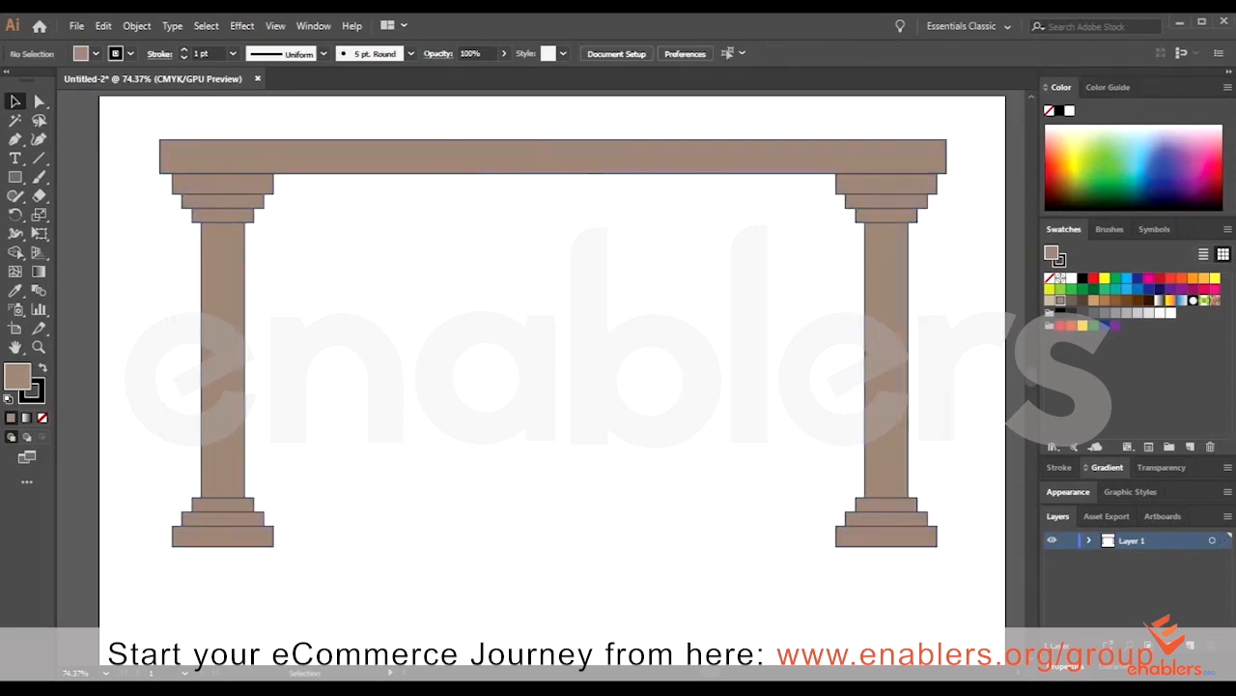
- Scale a copy of the gateway to about 72.65% around its center with the Scale tool, then deselect it
left_click(39, 211)
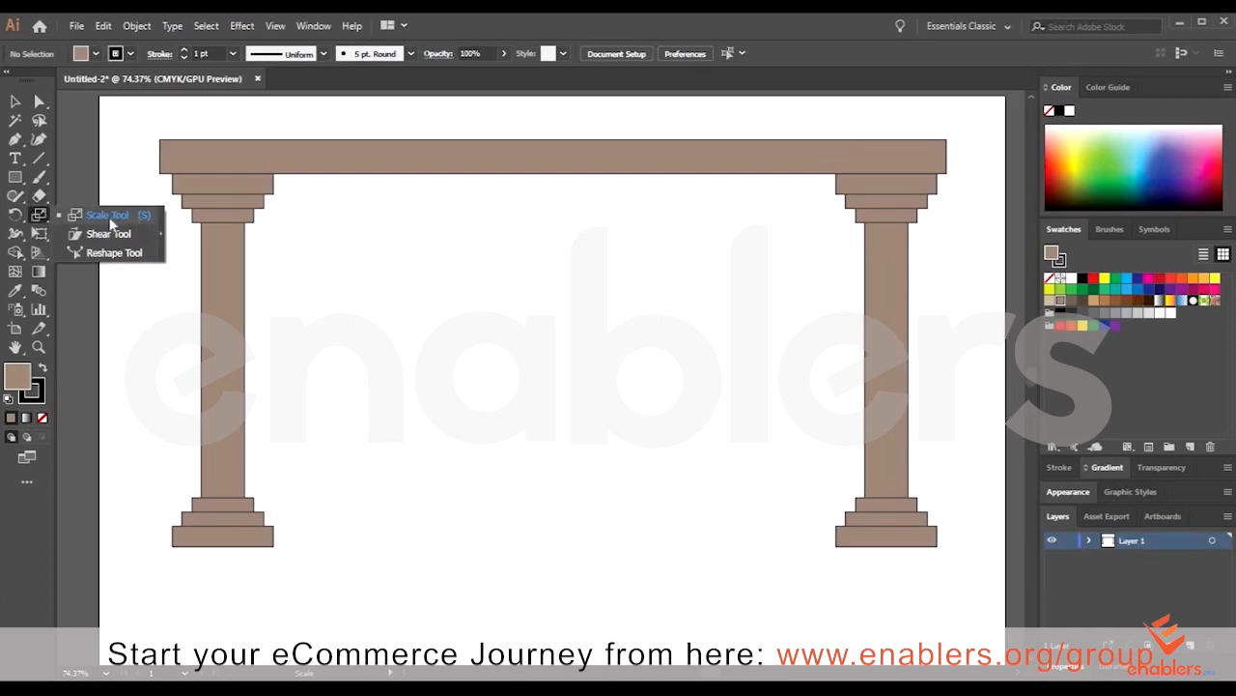
left_click(109, 219)
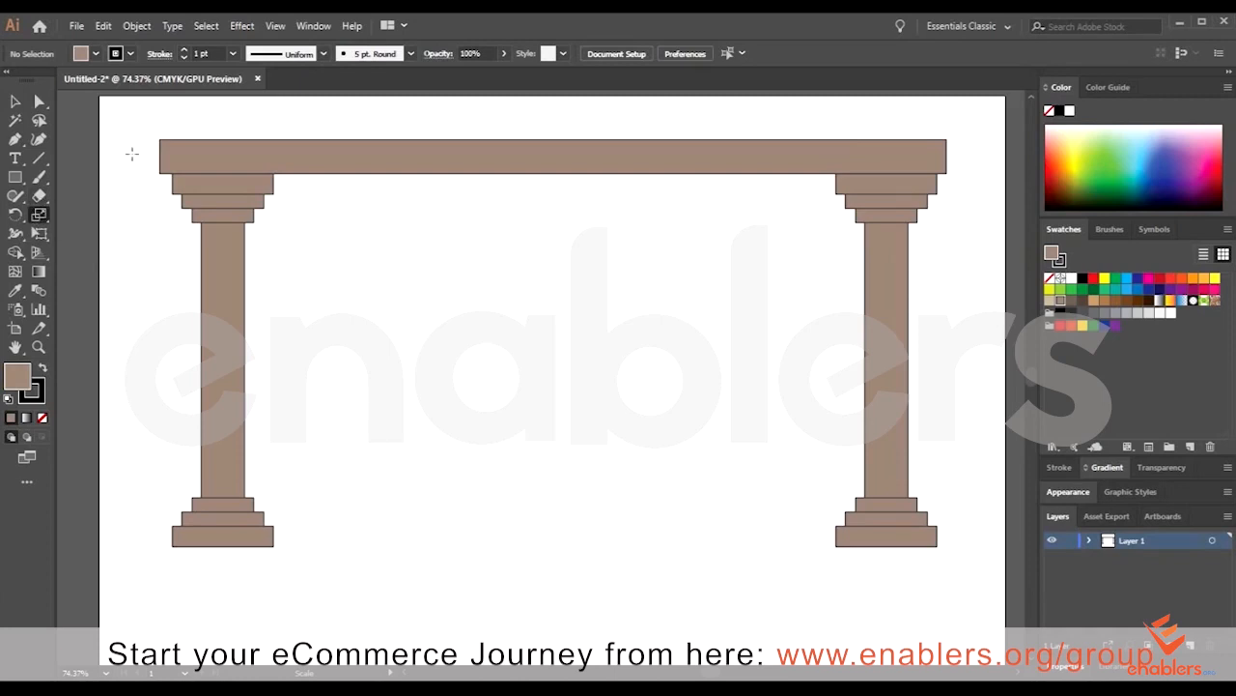
key("ctrl+a")
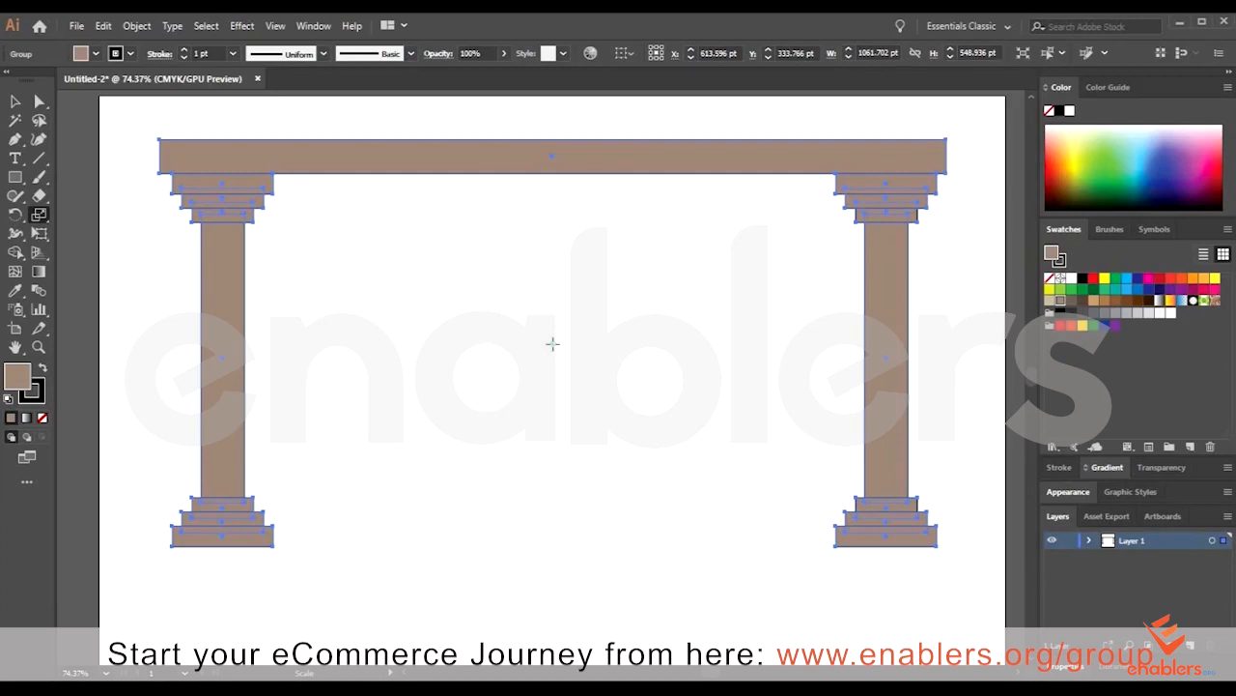
left_click(340, 213)
left_click(554, 345)
left_click_drag(916, 544, 837, 506)
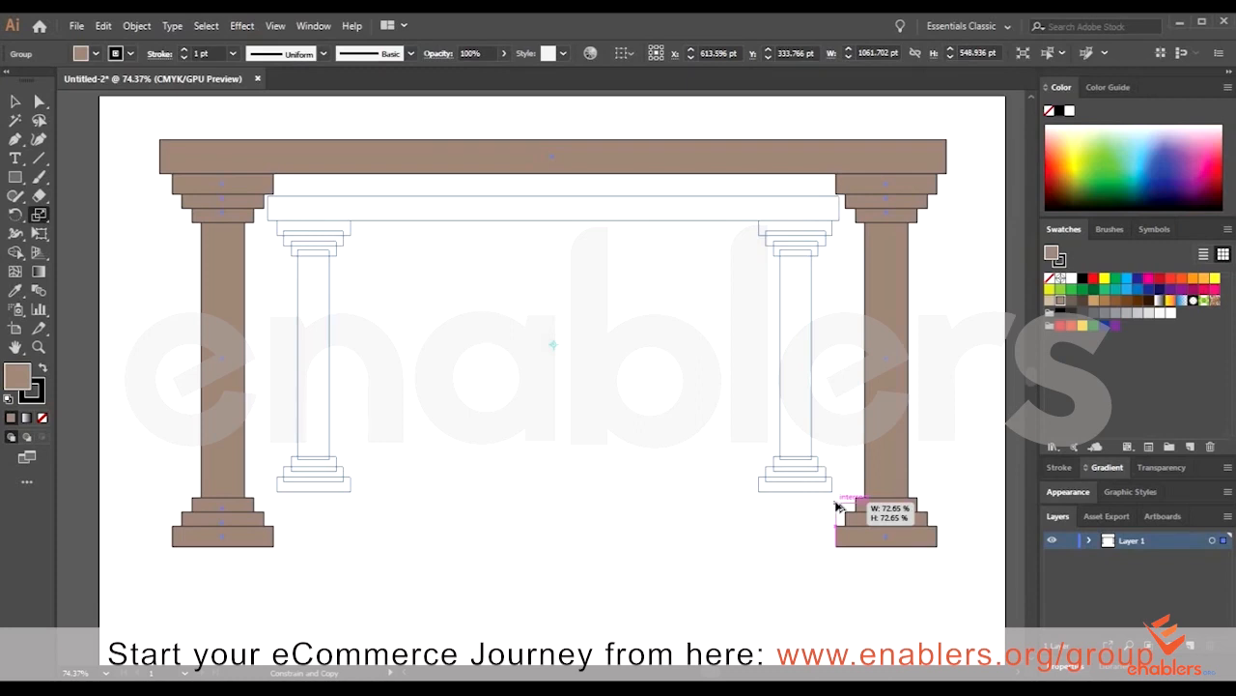
left_click_drag(837, 506, 834, 501)
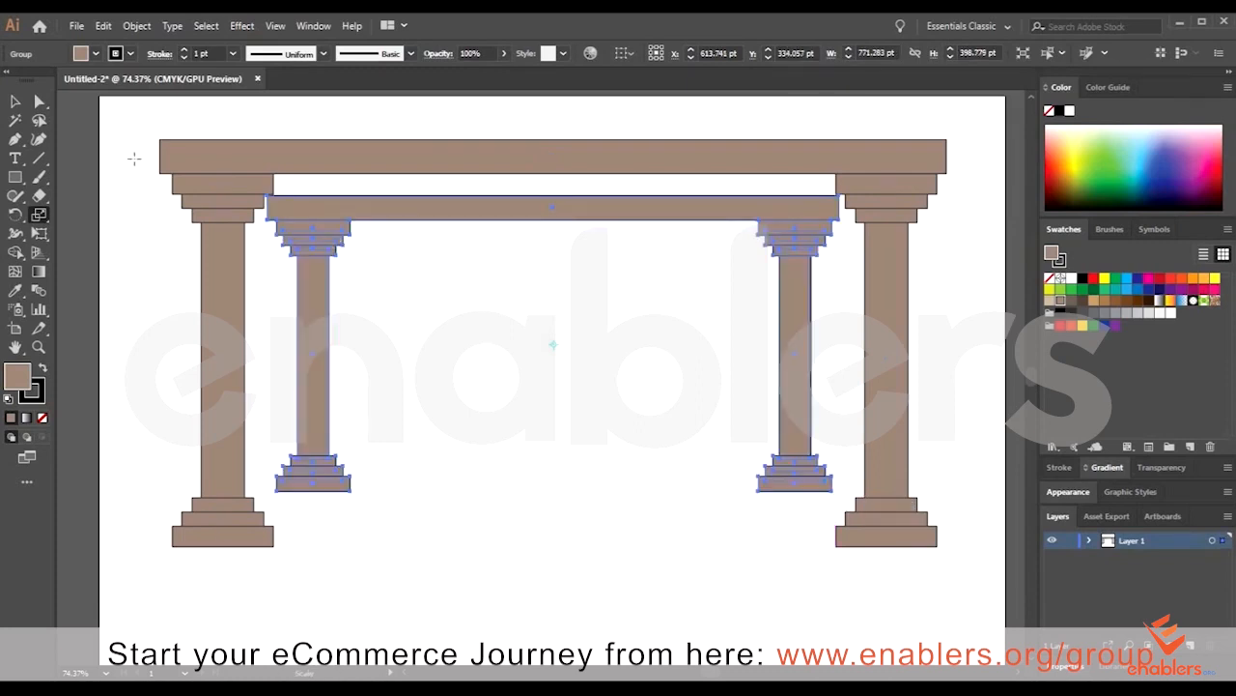
left_click(17, 103)
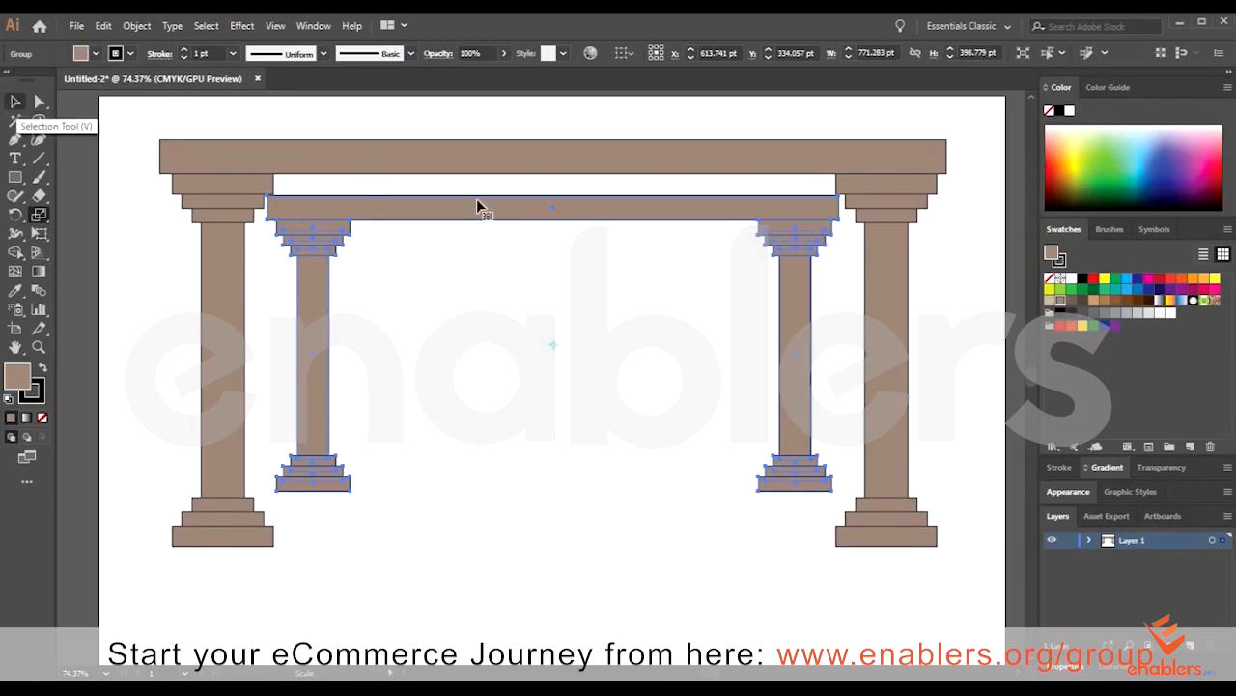
left_click(643, 539)
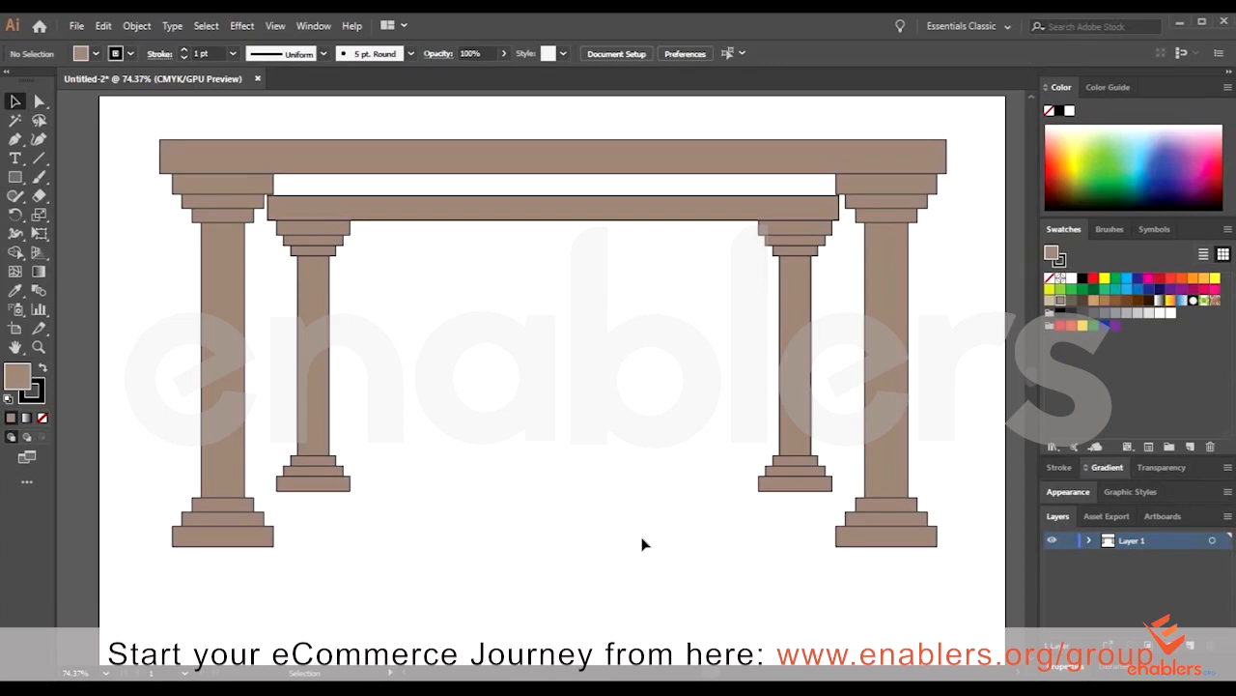
- Repeat the scaled-copy transformation until the innermost gateway is about 82 pt wide, then clear the selection
key("a")
left_click(671, 208)
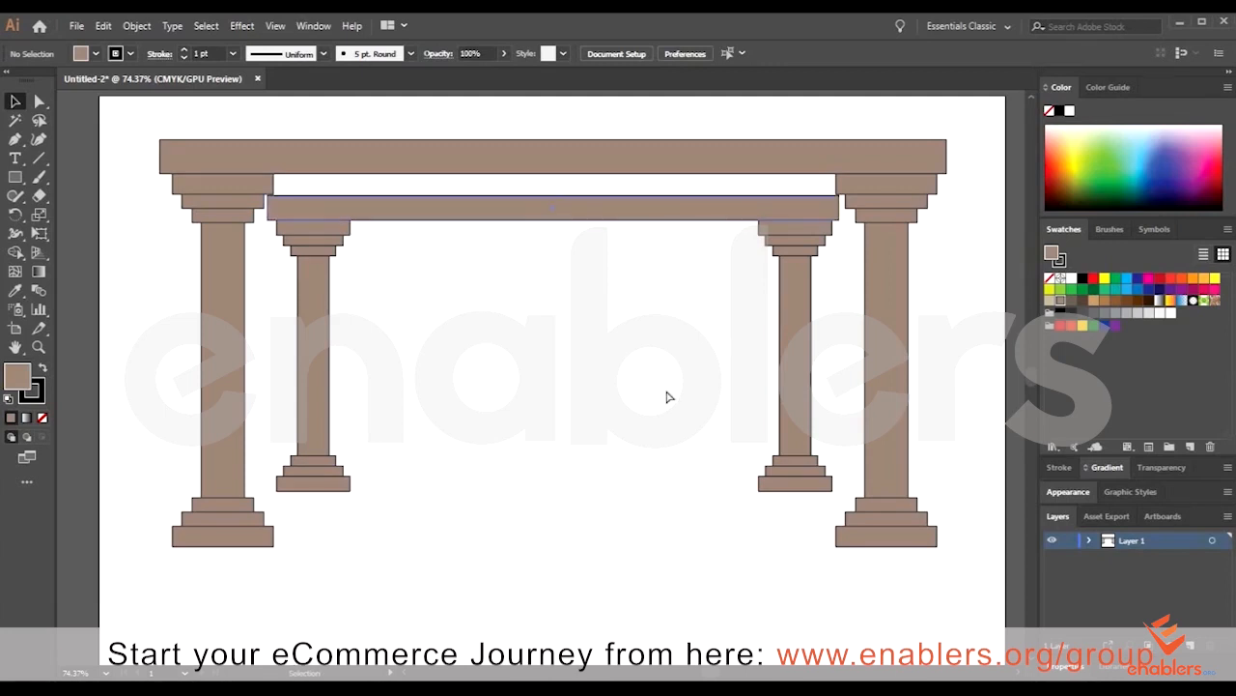
key("ctrl+d")
key("ctrl+d")
key("ctrl+d")
key("ctrl+d")
key("ctrl+d")
key("ctrl+d")
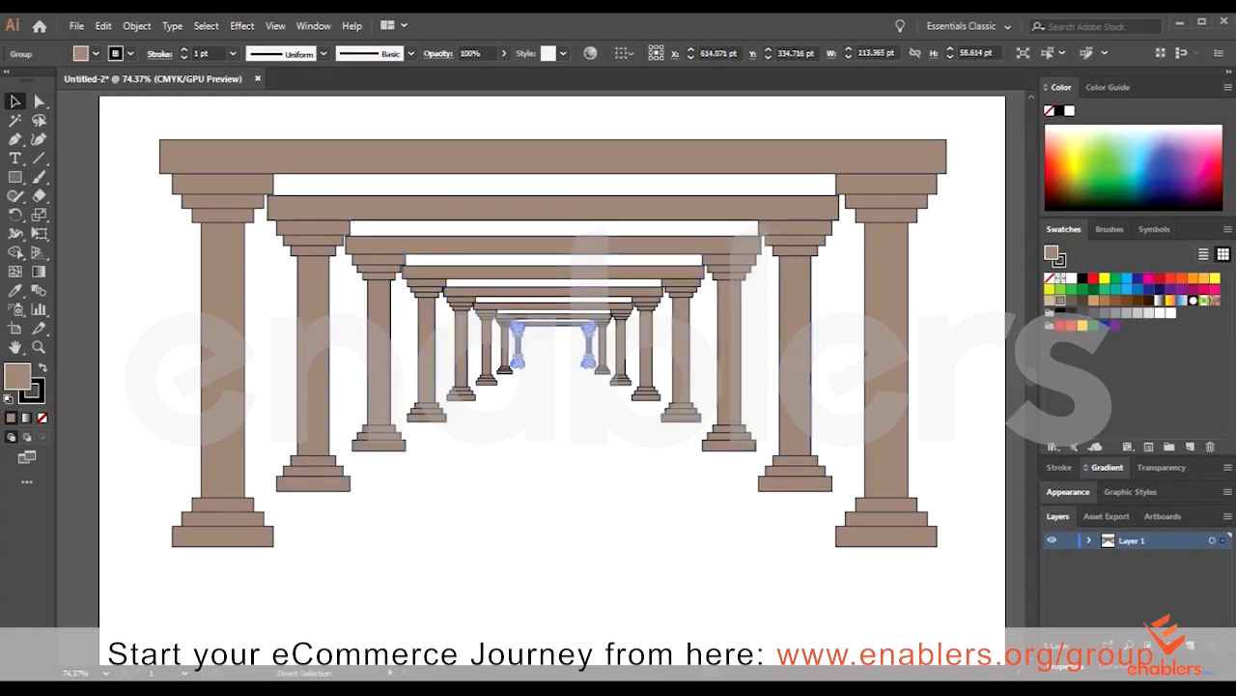
left_click(40, 101)
key("v")
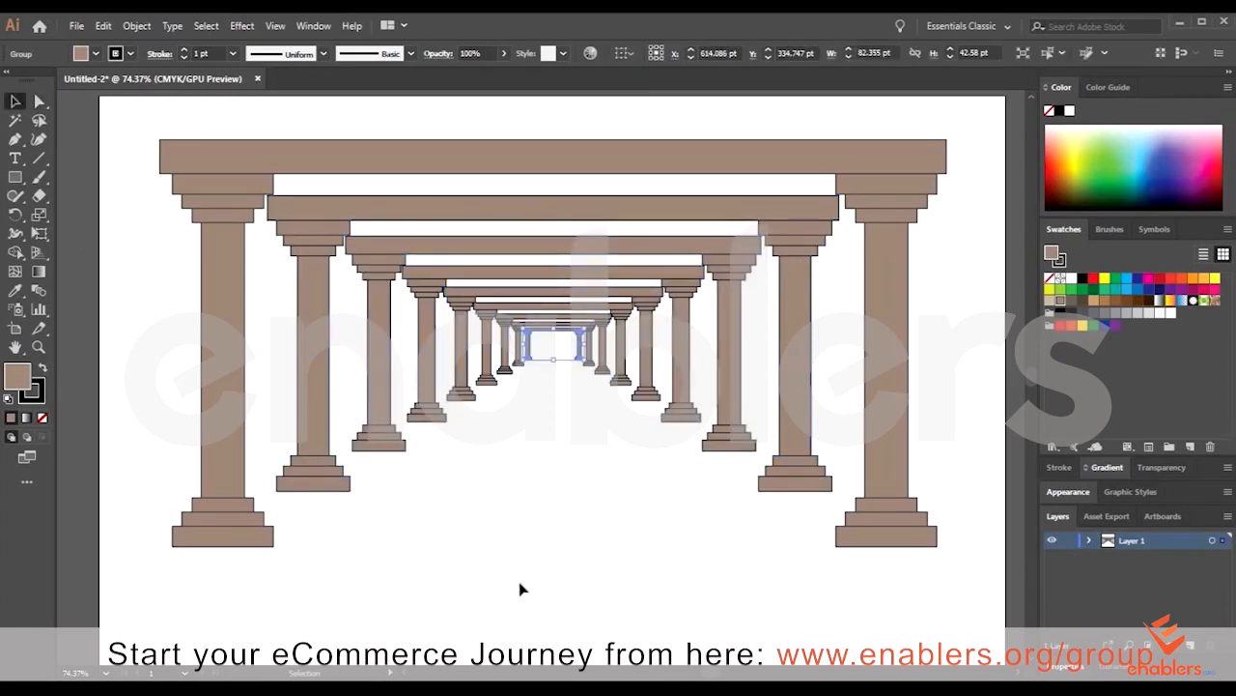
left_click(520, 589)
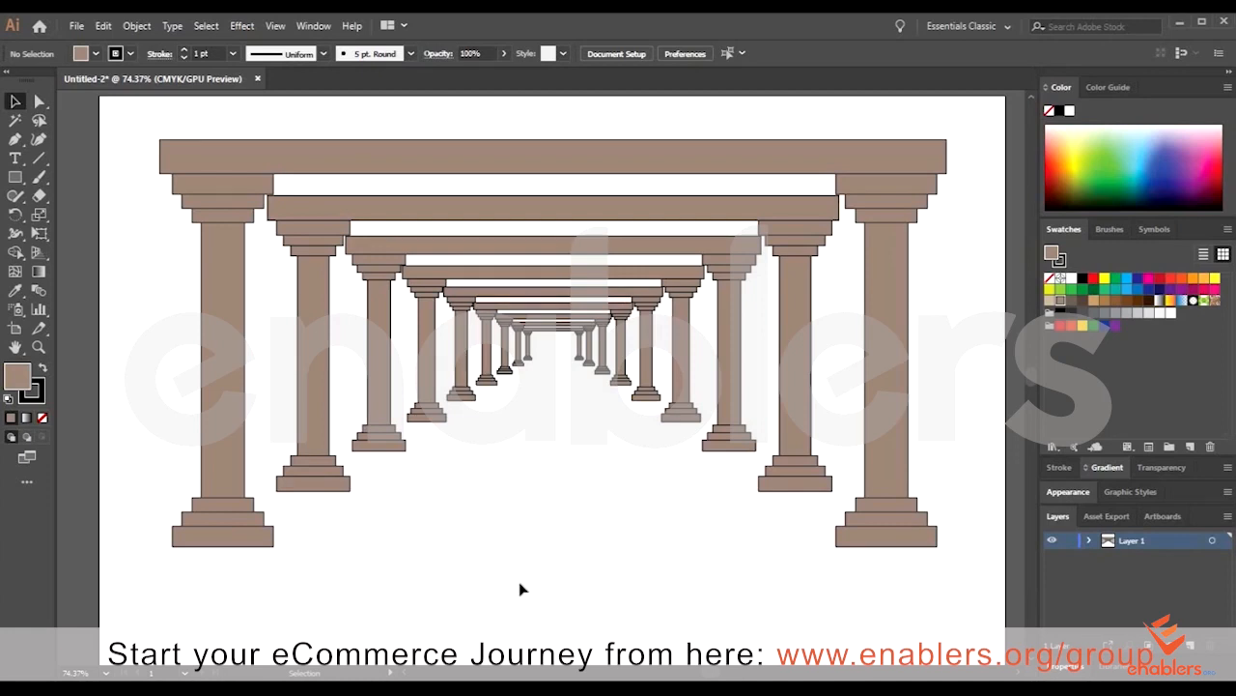
- Undo several of the smallest gateway copies and delete all artwork from the artboard
key("a")
key("ctrl+z")
key("ctrl+z")
key("ctrl+z")
key("ctrl+z")
key("ctrl+z")
key("ctrl+z")
key("ctrl+z")
key("ctrl+z")
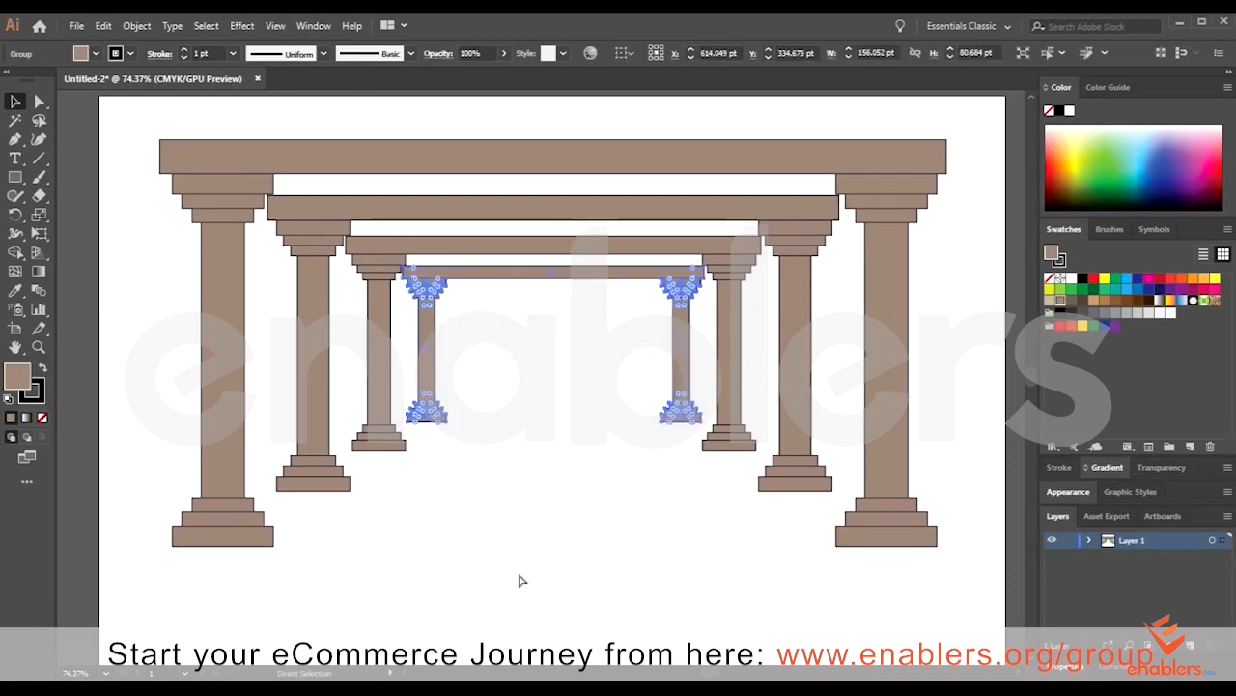
key("Delete")
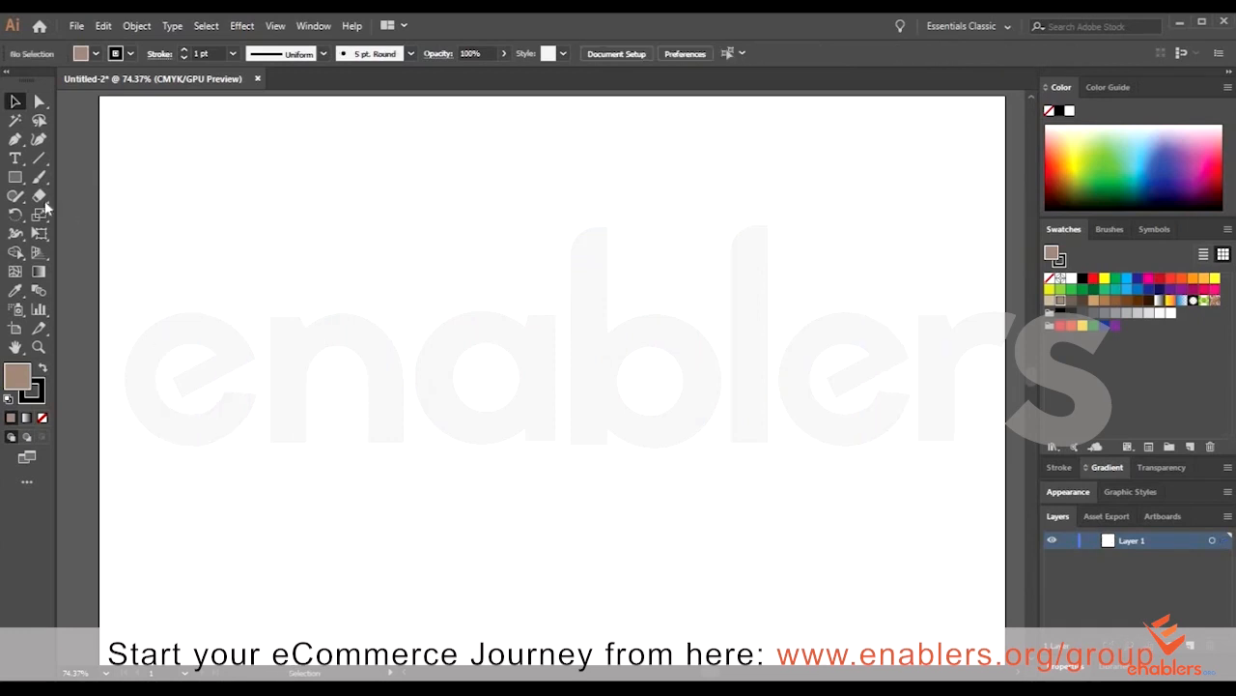
- Draw a rectangle about 433 × 394 pt mid-artboard, apply the default white fill and black stroke, and select it
left_click(16, 179)
left_click_drag(385, 202, 707, 492)
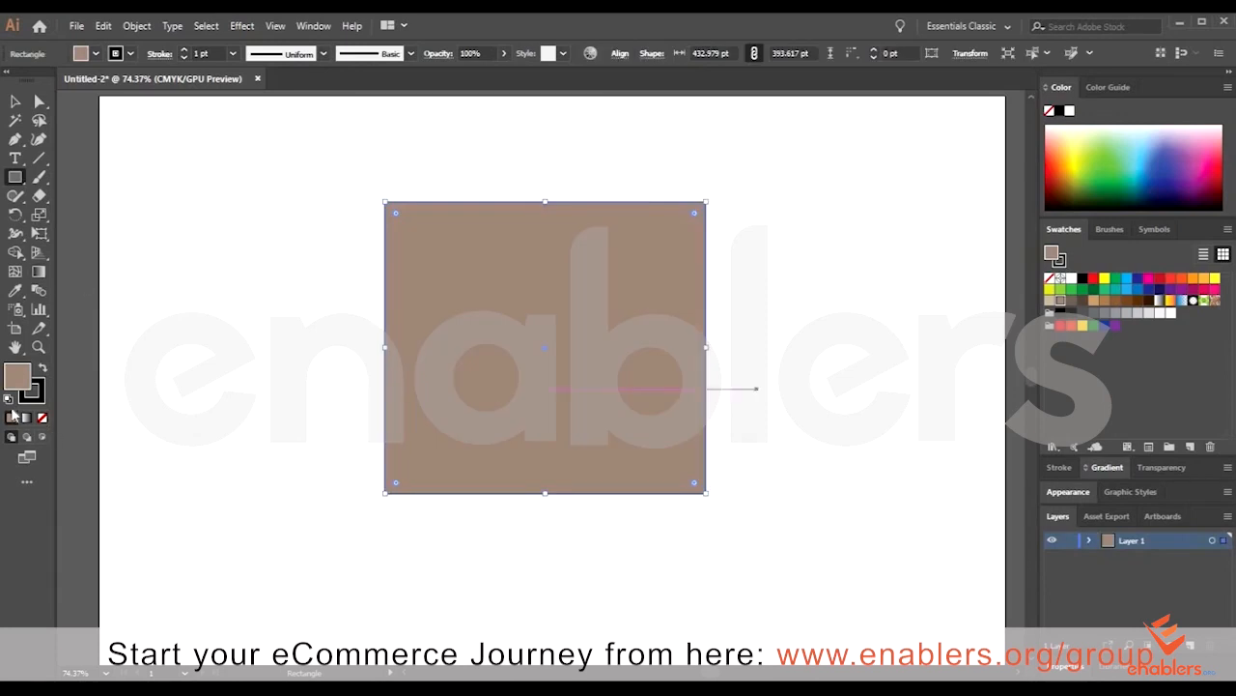
key("d")
key("v")
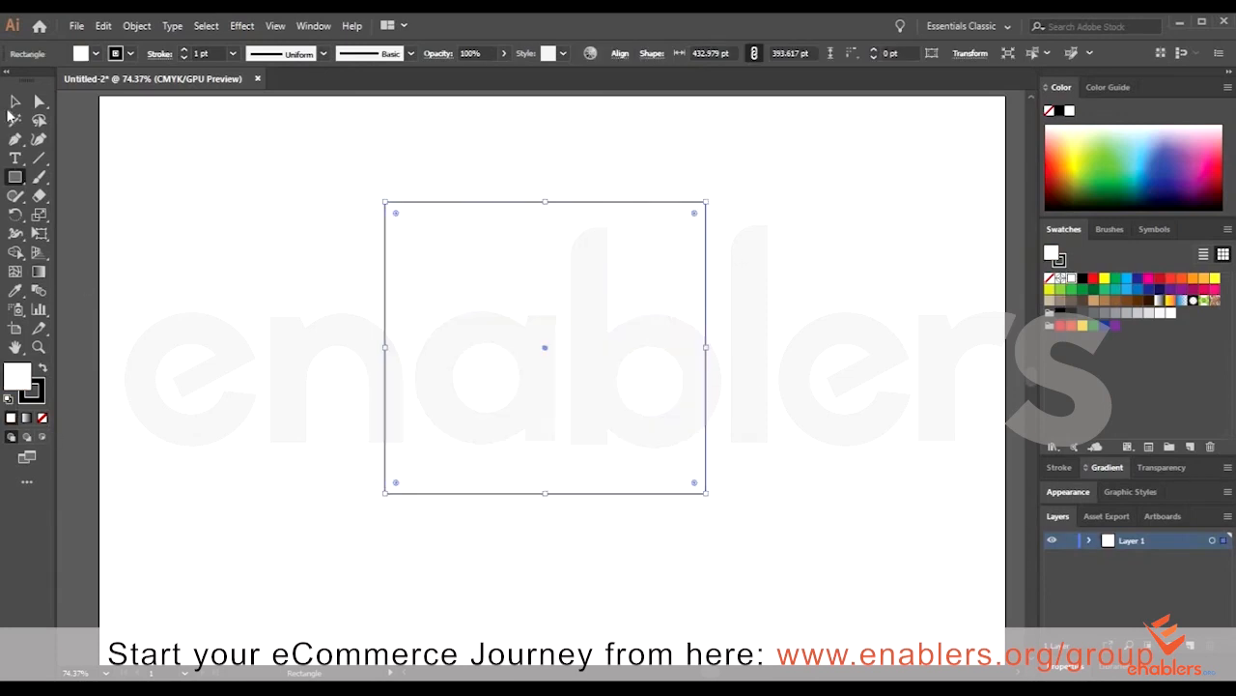
left_click(709, 241)
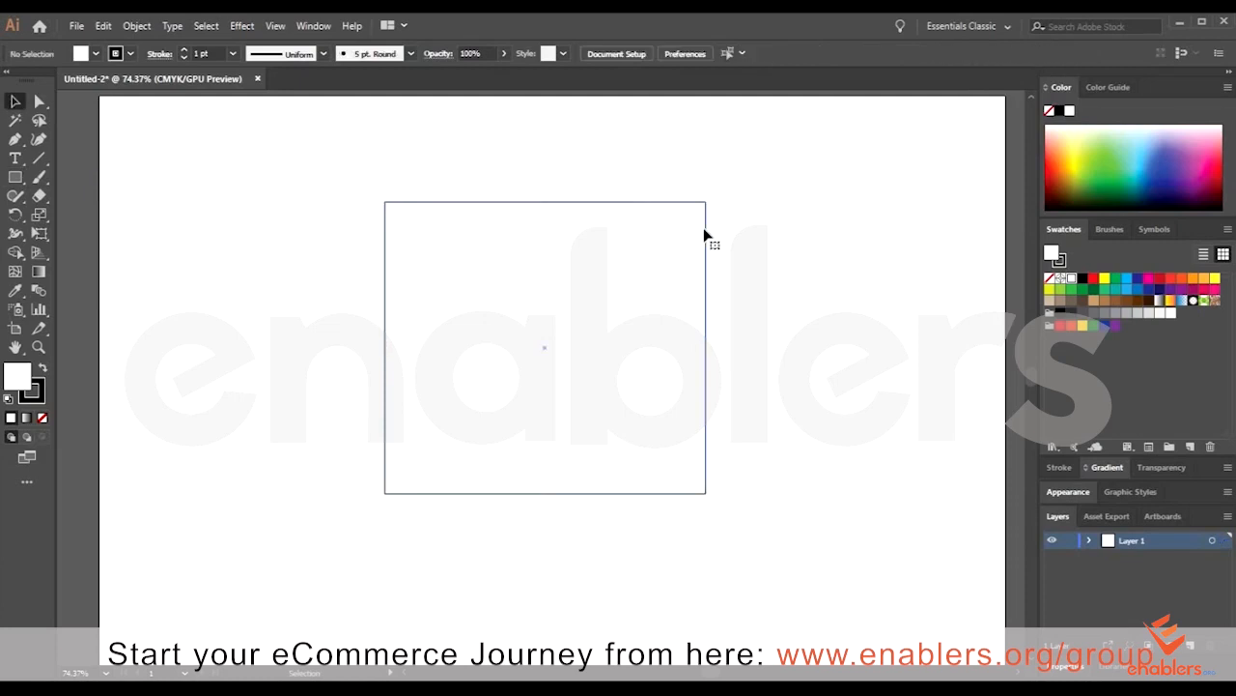
left_click(705, 239)
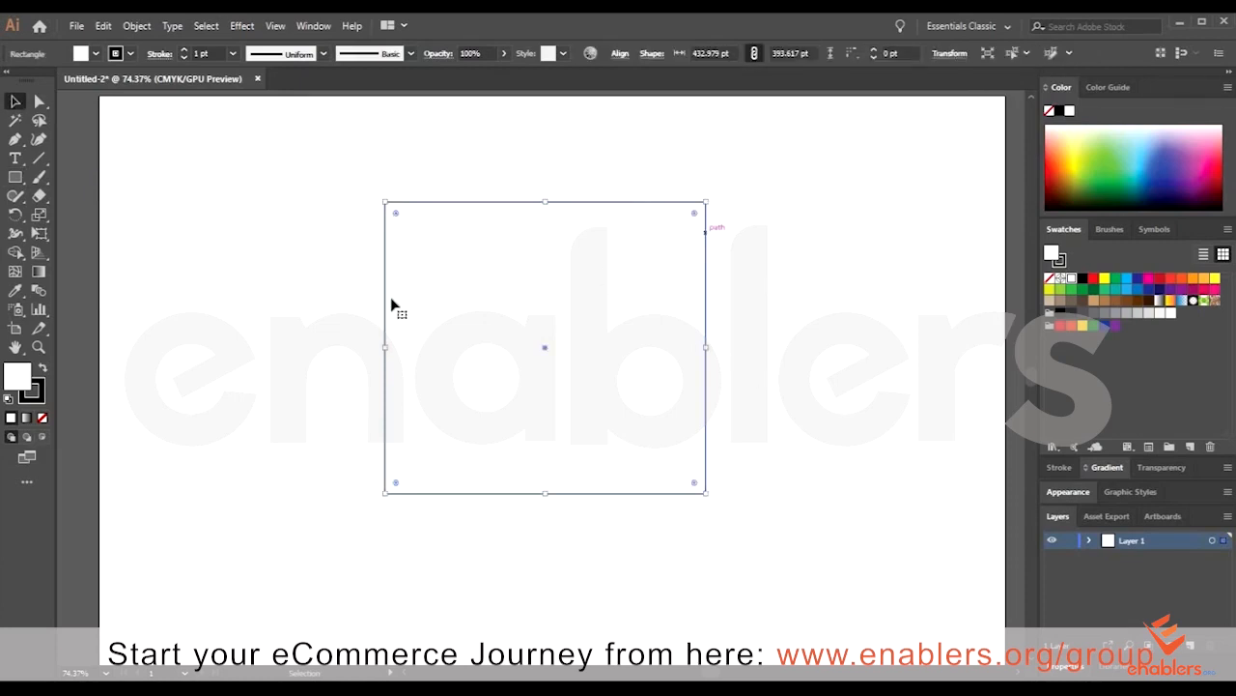
- Scale a copy of the rectangle to about 372 × 338 pt toward its upper-left area, repeating until the innermost is about 60 × 54 pt
left_click(38, 216)
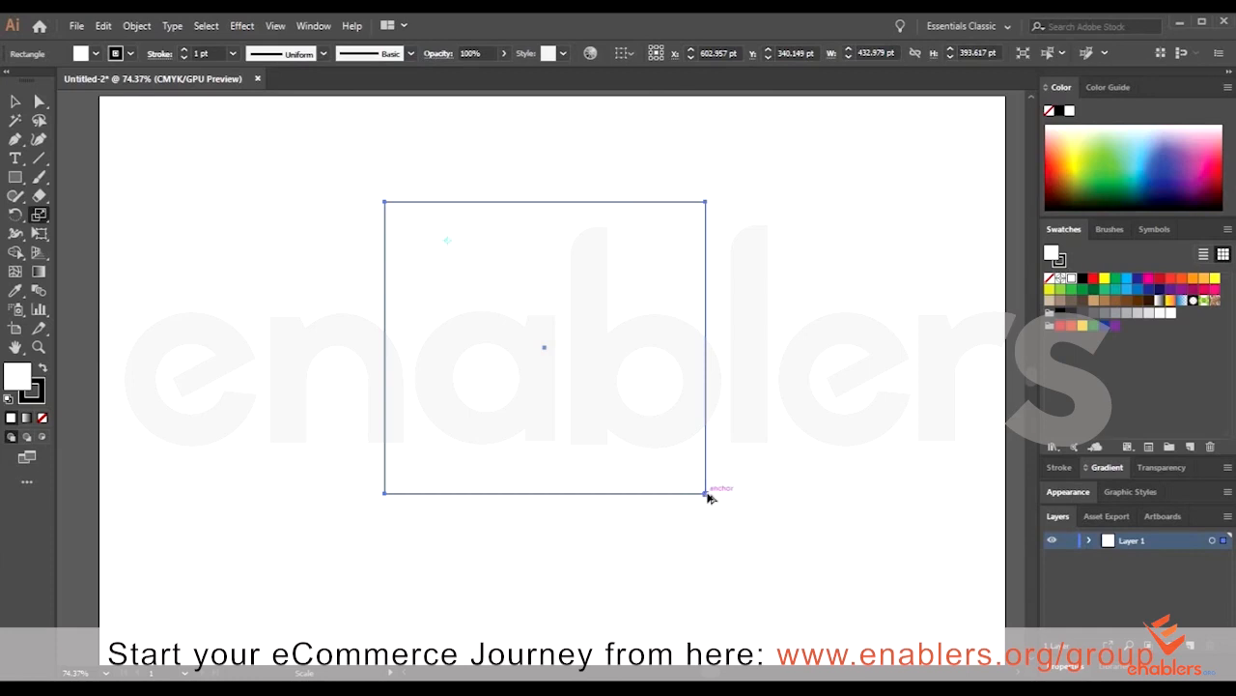
left_click_drag(692, 480, 672, 458)
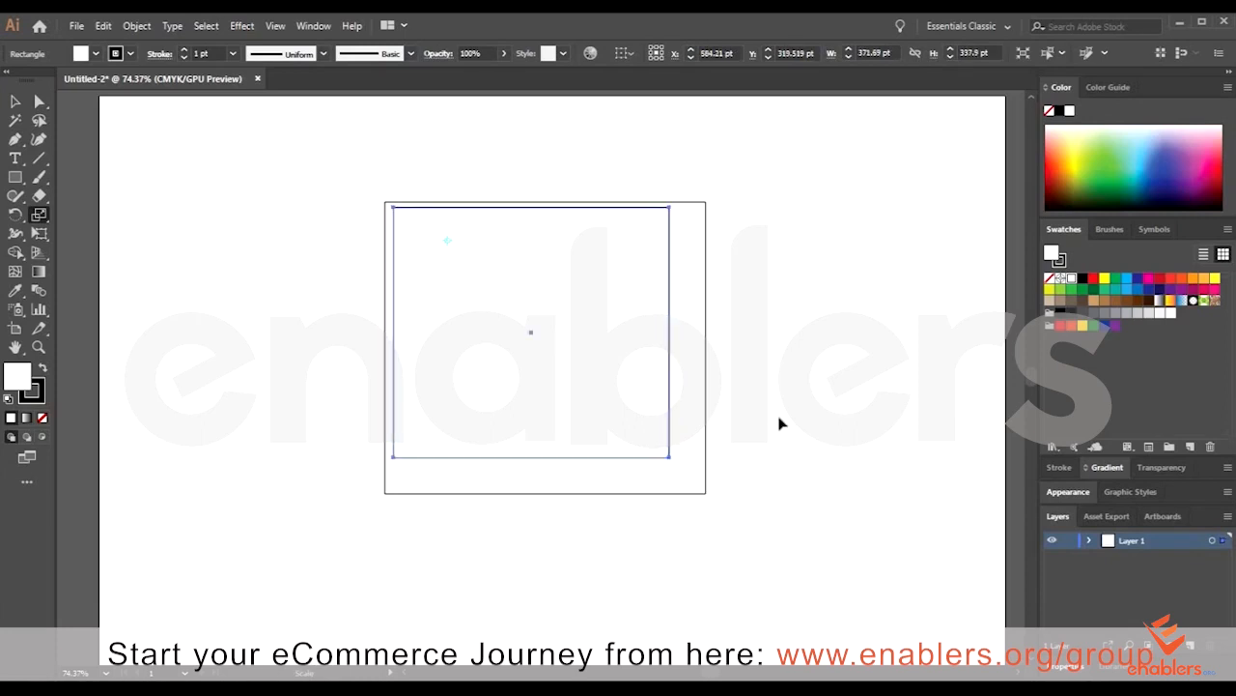
key("ctrl+d")
key("ctrl+d")
key("ctrl+d")
key("ctrl+d")
key("ctrl+d")
key("ctrl+d")
key("ctrl+d")
key("ctrl+d")
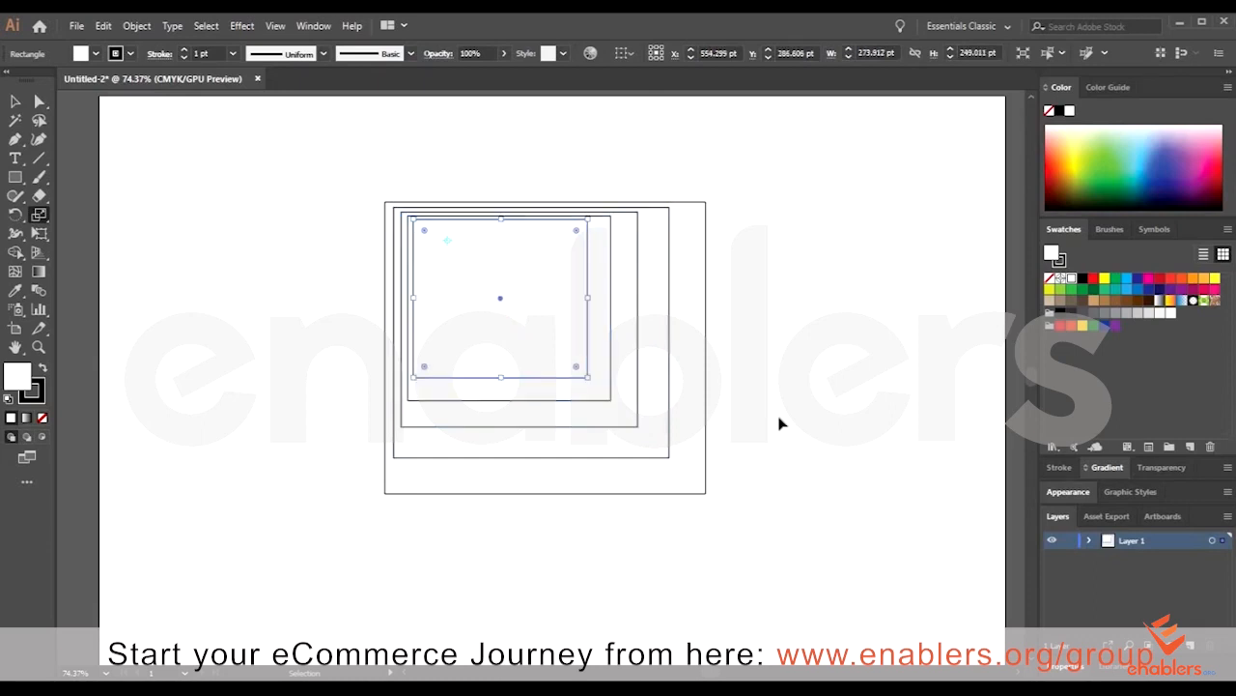
key("ctrl+d")
key("ctrl+d")
key("ctrl+d")
key("ctrl+d")
key("ctrl+d")
key("ctrl+d")
key("ctrl+d")
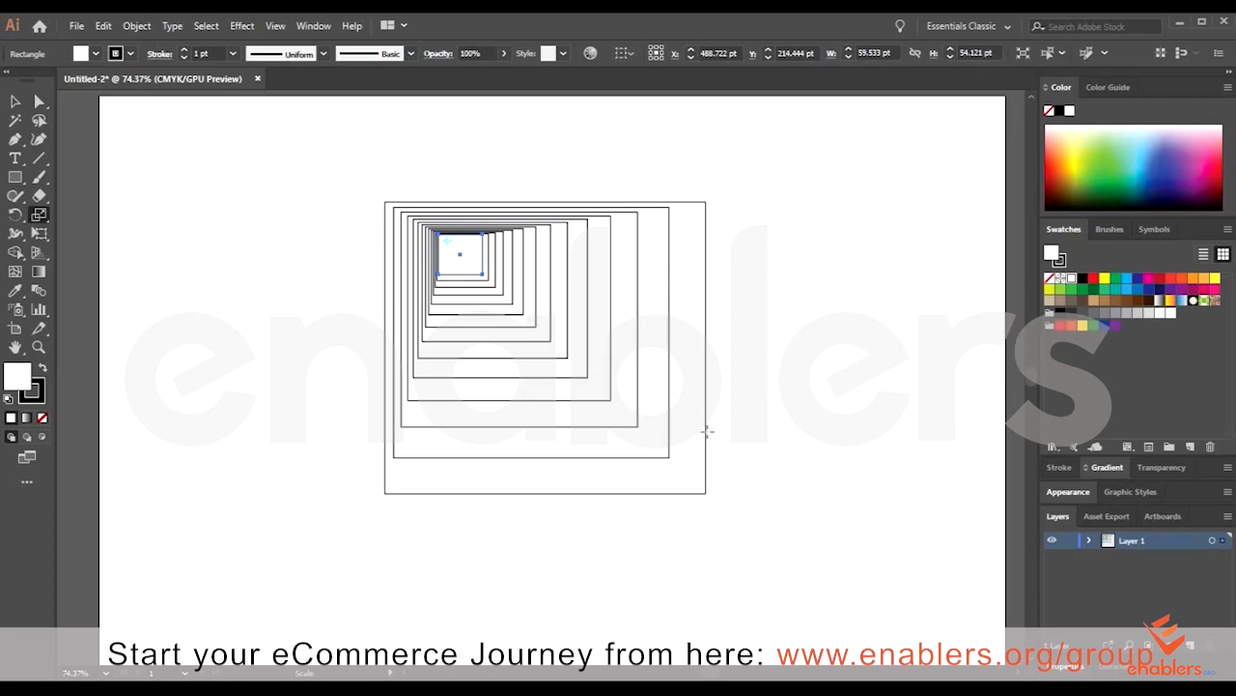
- Select all the nested rectangles and delete them
key("v")
left_click_drag(346, 164, 744, 560)
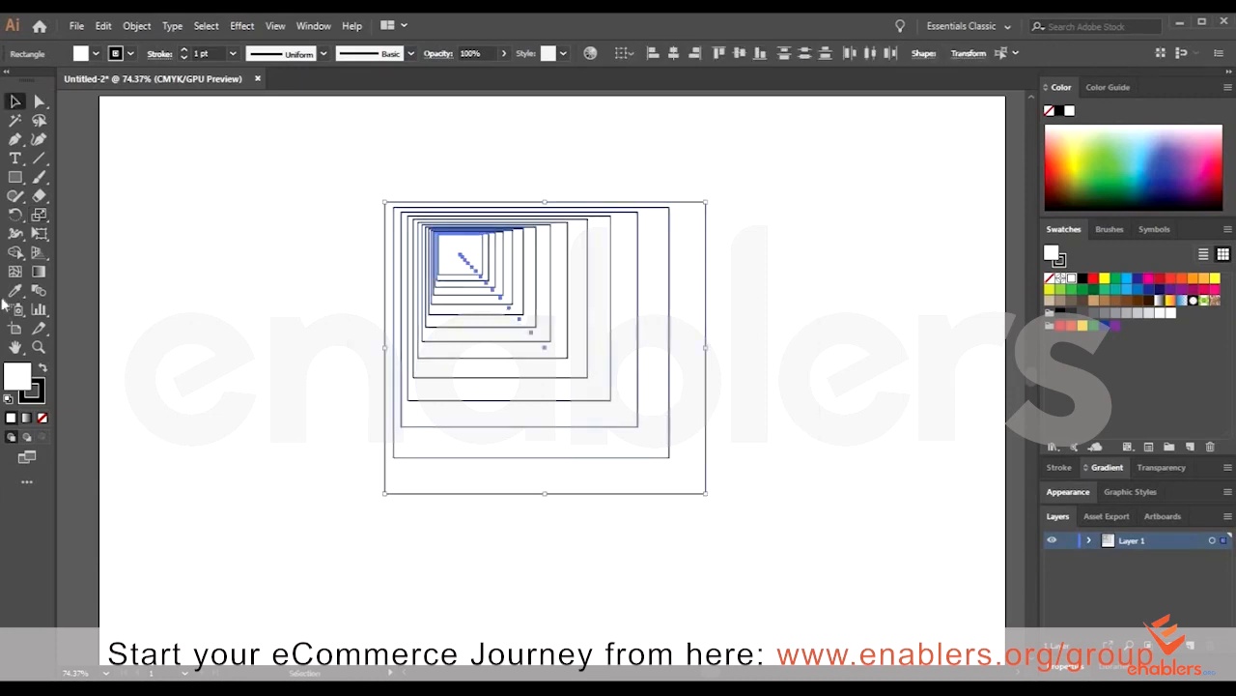
key("Delete")
- Draw a square about 186 pt wide in the upper part of the new blank document
left_click(39, 214)
left_click(39, 214)
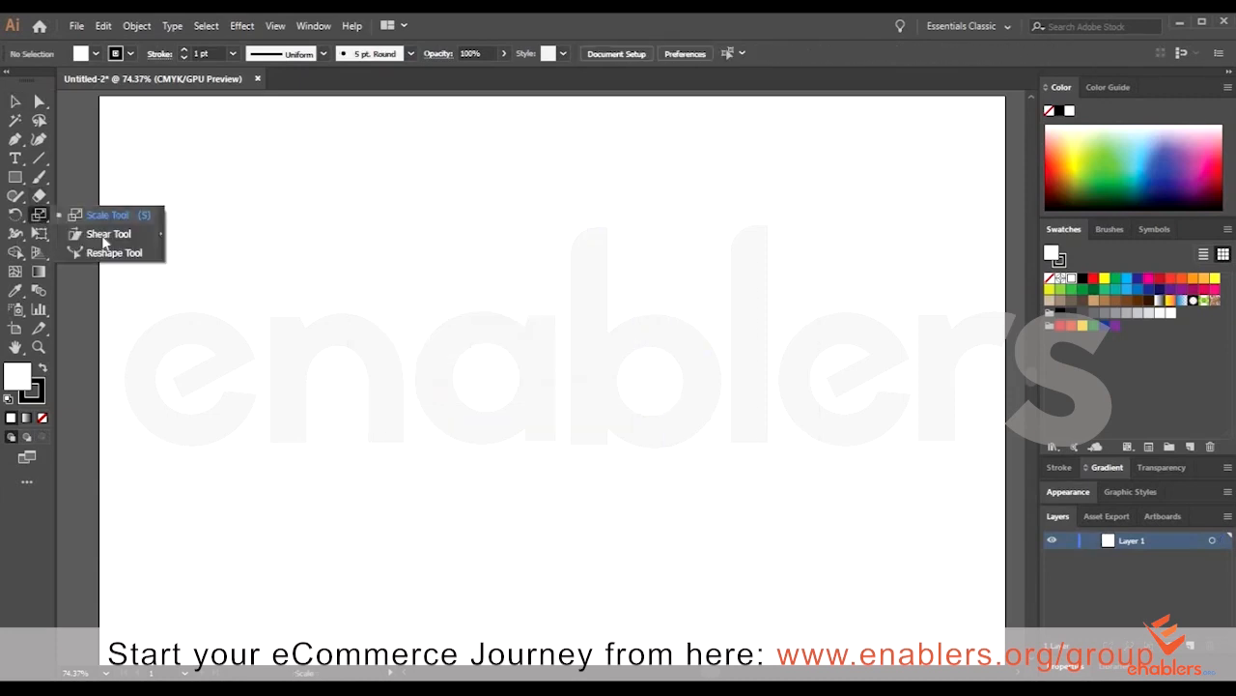
left_click(106, 234)
left_click(16, 179)
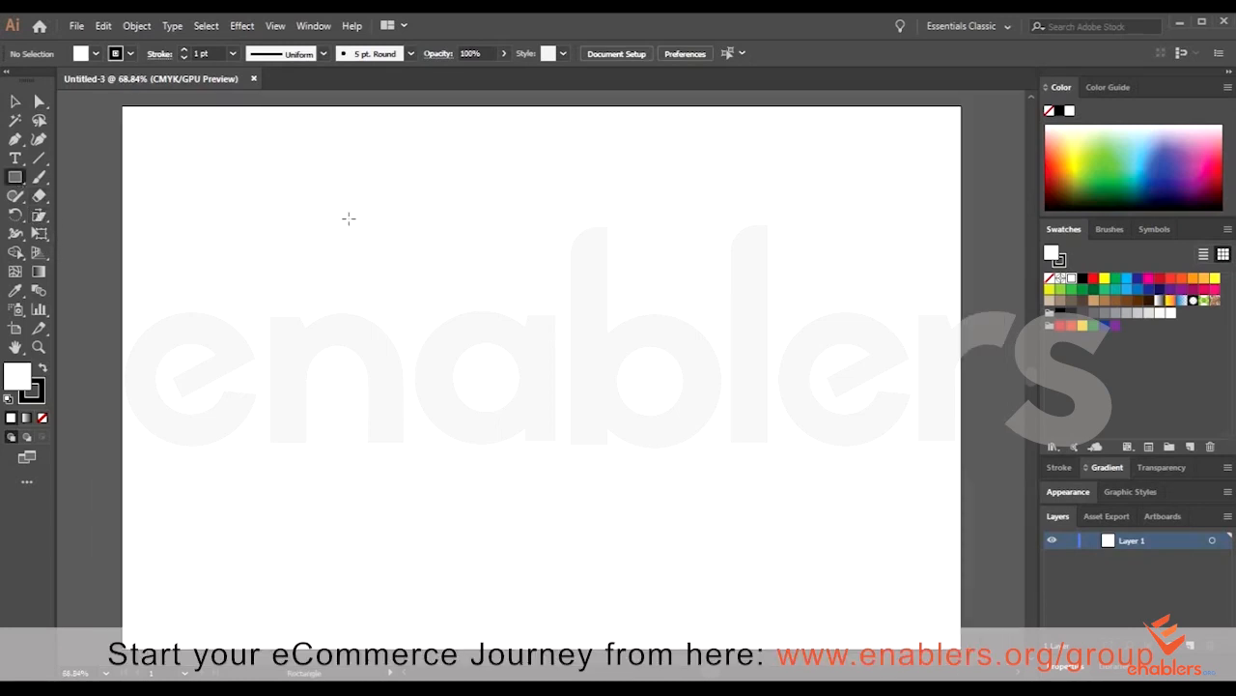
left_click_drag(348, 218, 477, 345)
- Try shearing the square from its upper-right corner, then from its lower-right corner, undoing each shear
left_click(38, 214)
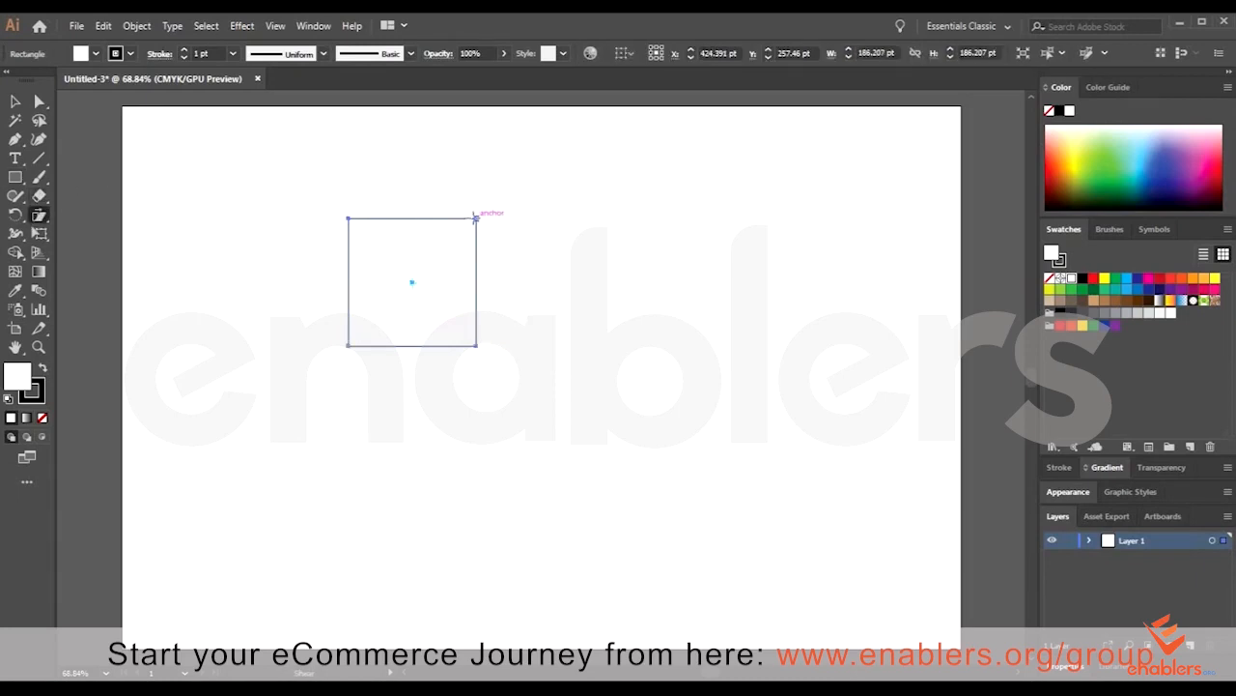
left_click_drag(477, 218, 537, 212)
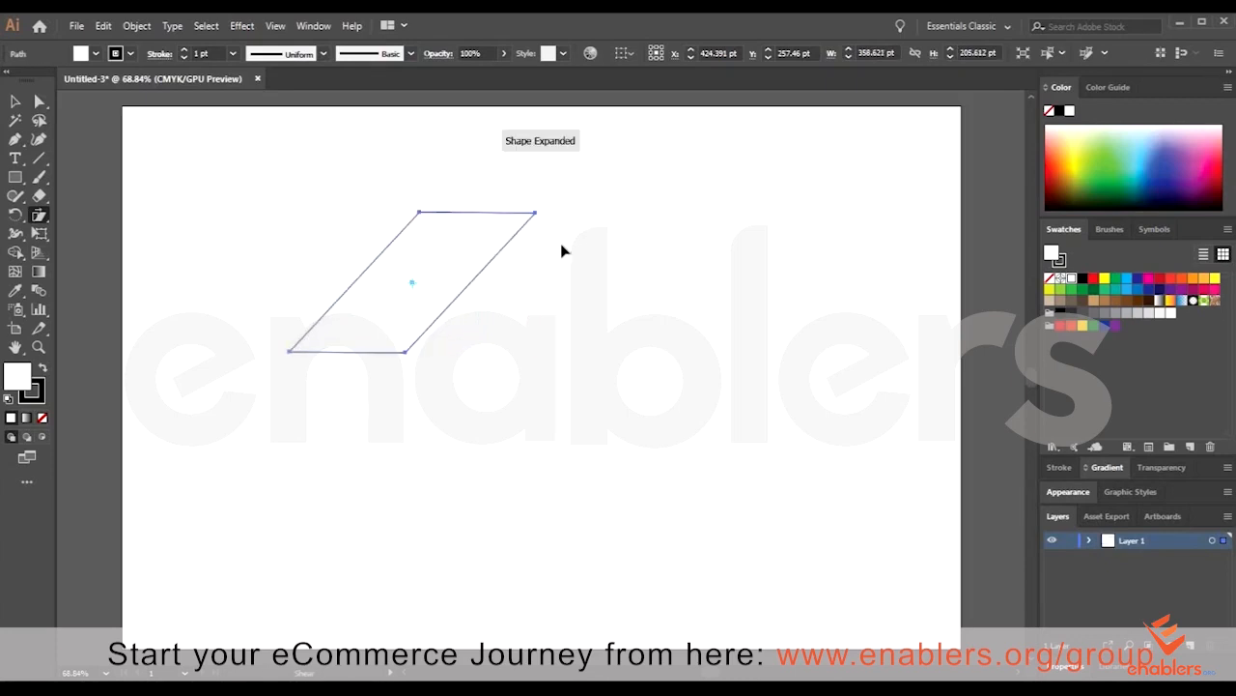
key("ctrl+z")
left_click_drag(477, 348, 529, 329)
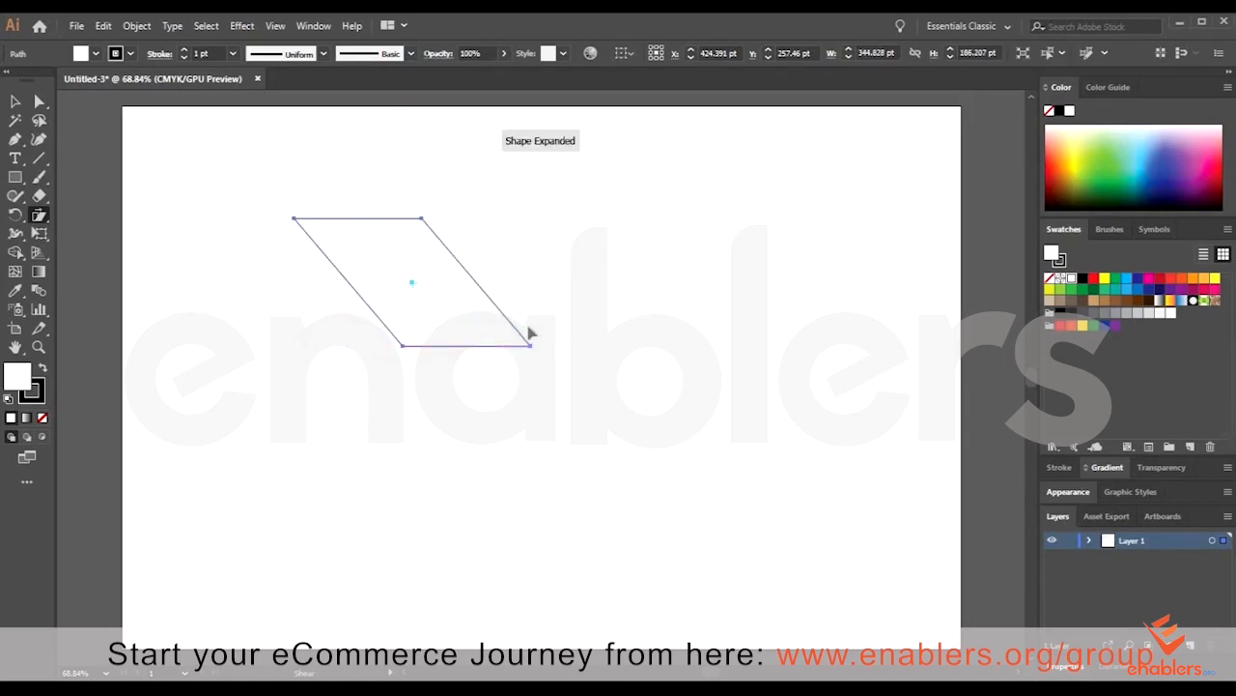
key("ctrl+z")
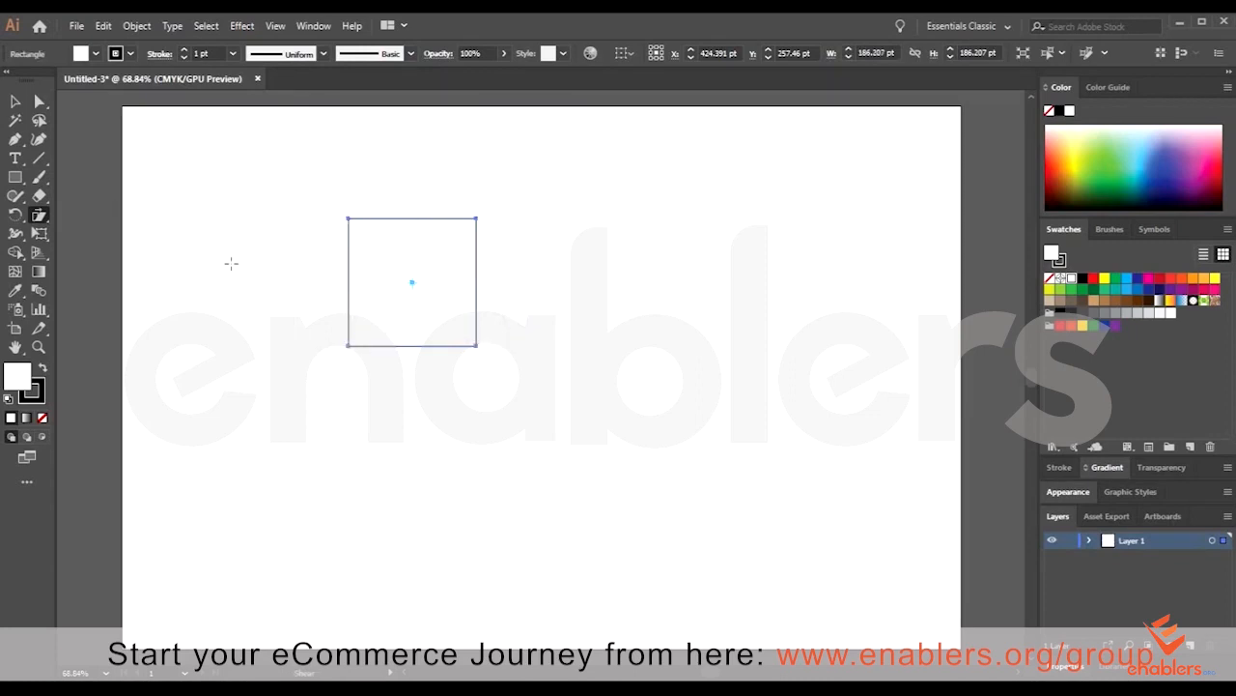
- Copy the square to its right with a small gap and repeat the copy to form a row of five
key("space")
left_click_drag(368, 282, 395, 207)
left_click(15, 177)
left_click(15, 104)
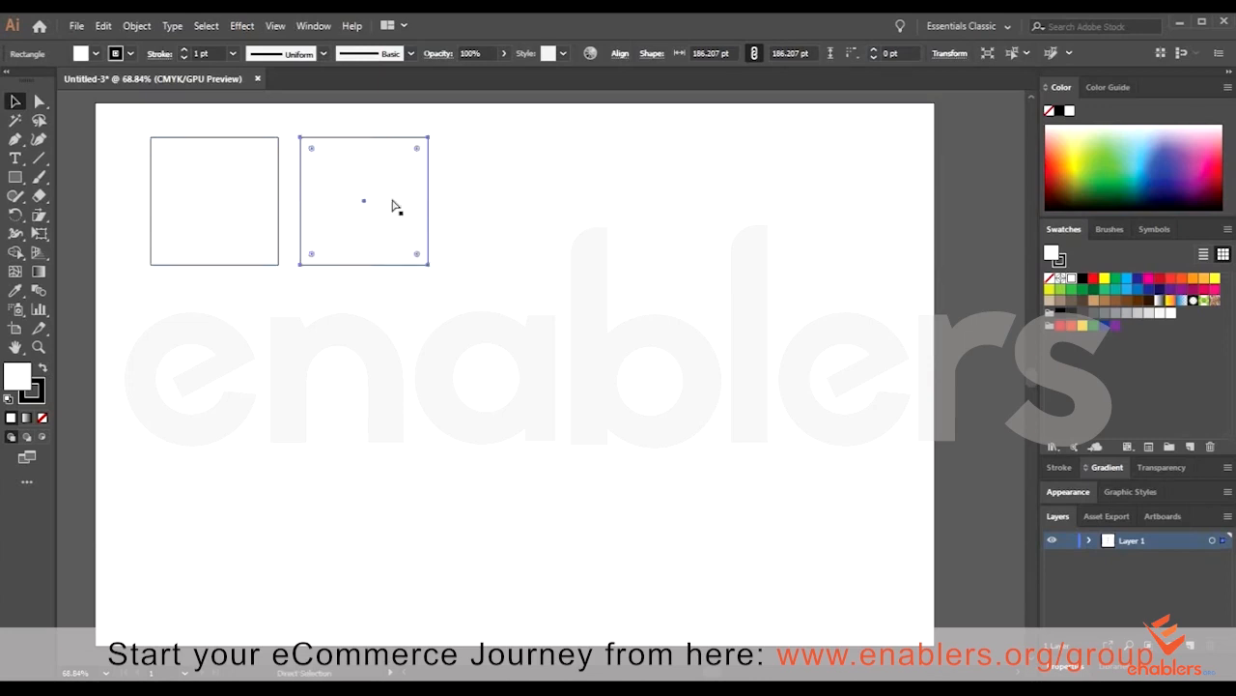
key("ctrl+d")
key("ctrl+d")
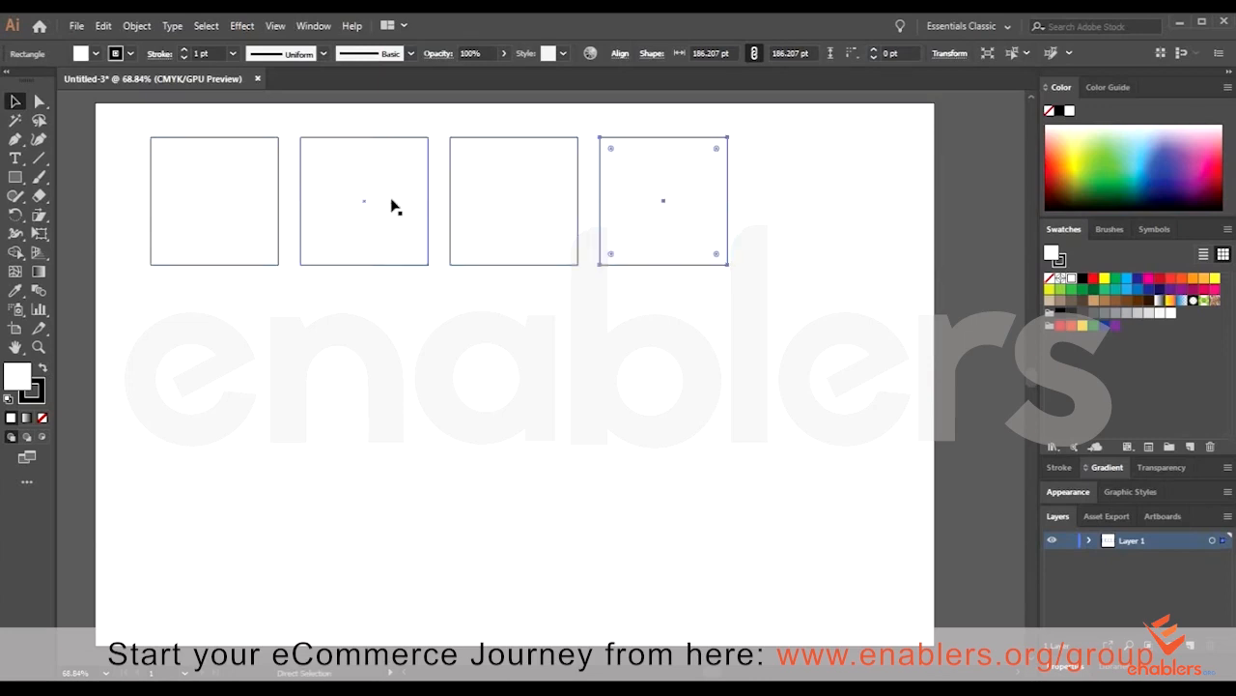
key("ctrl+d")
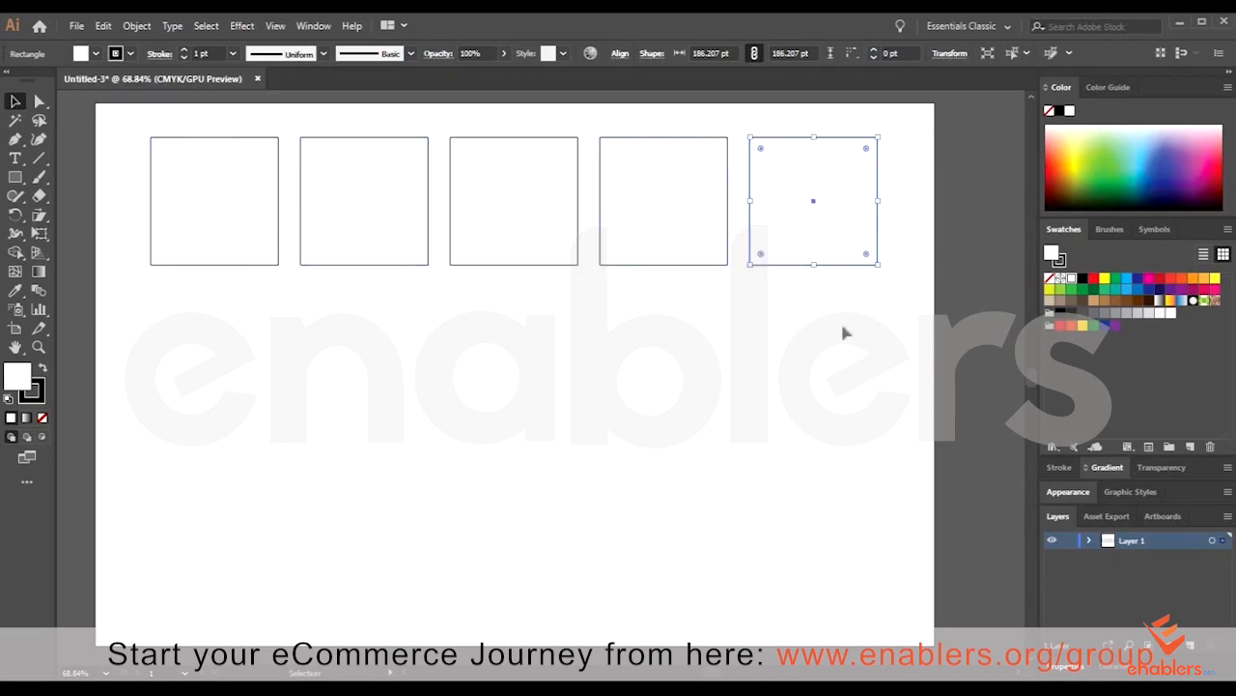
- Copy the whole row of squares downward with a small gap and repeat it to make three rows
key("ctrl+a")
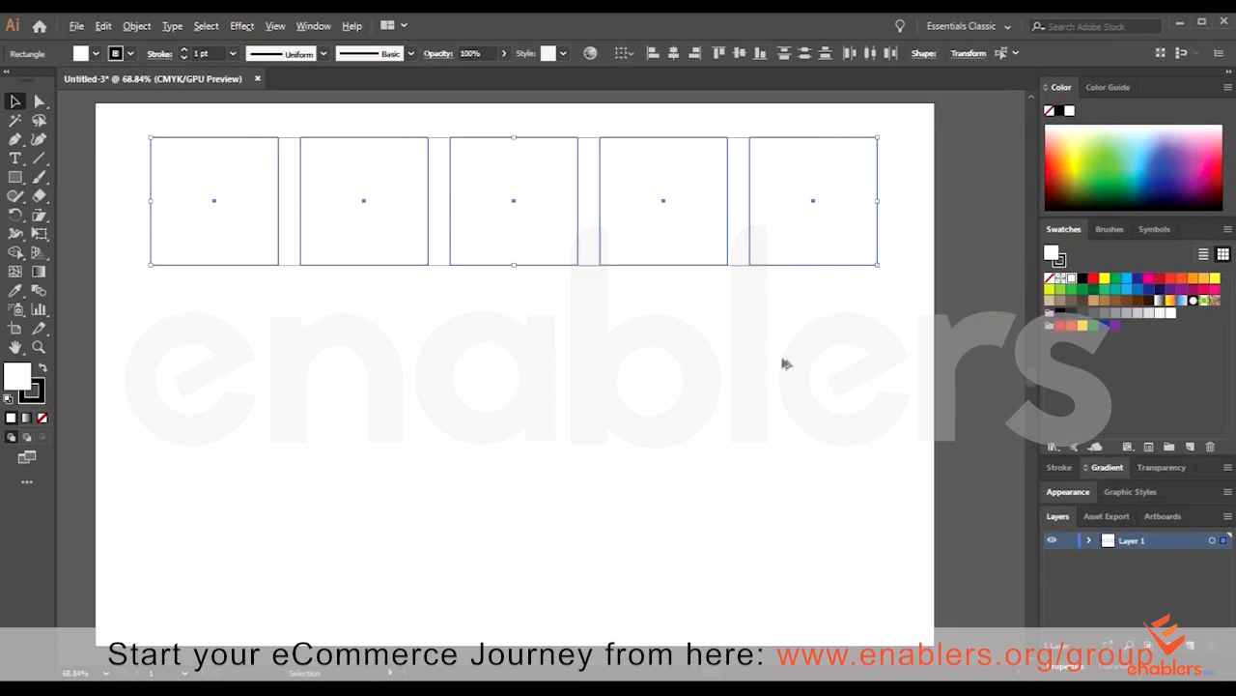
left_click_drag(788, 247, 787, 386)
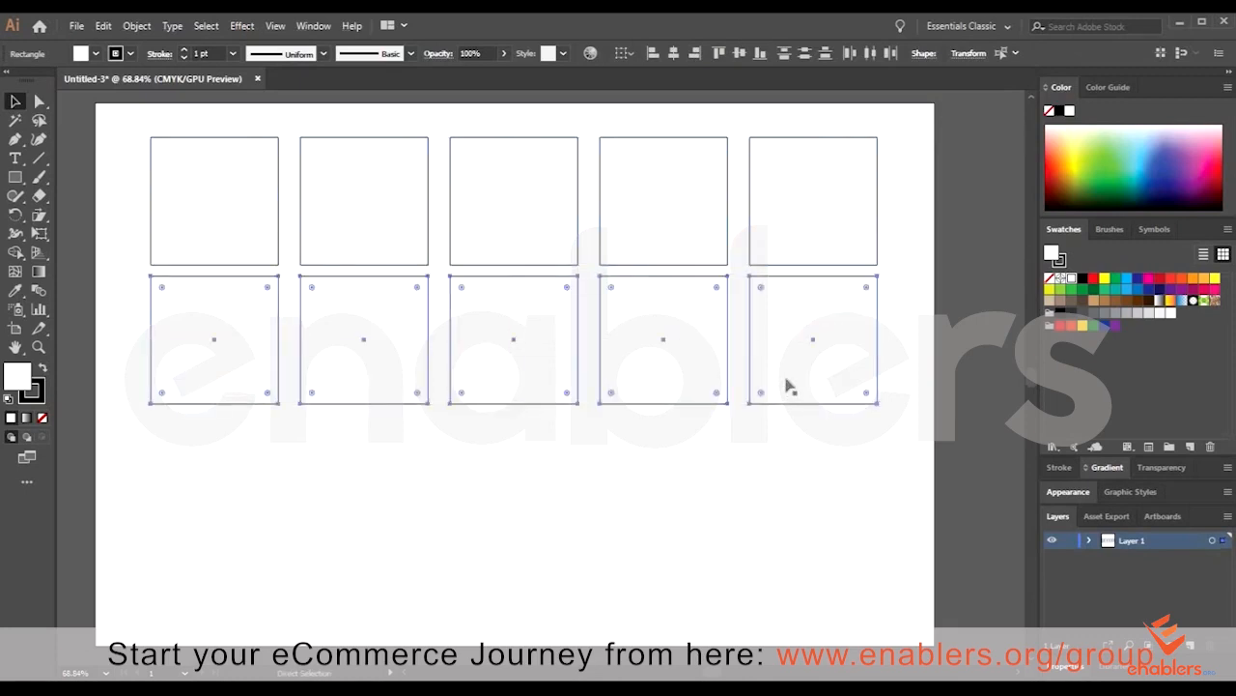
key("ctrl+d")
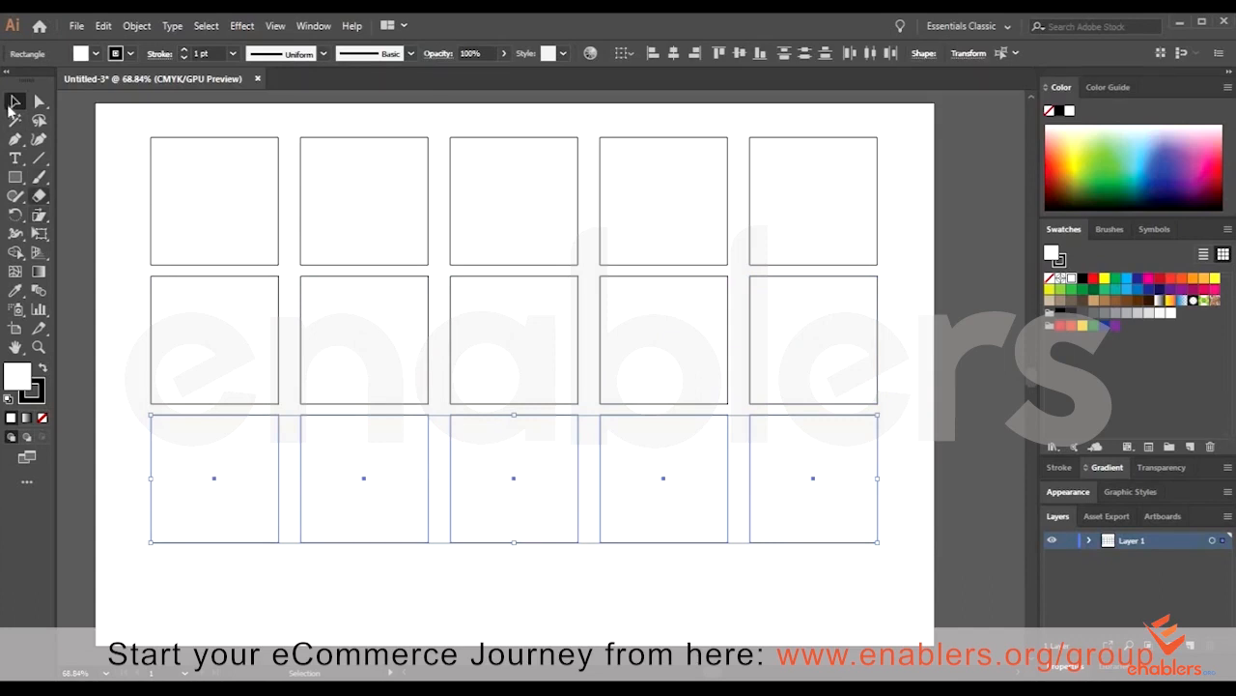
- Try shearing only the upper anchor points of the top row around its upper-left corner, then undo it
left_click(39, 100)
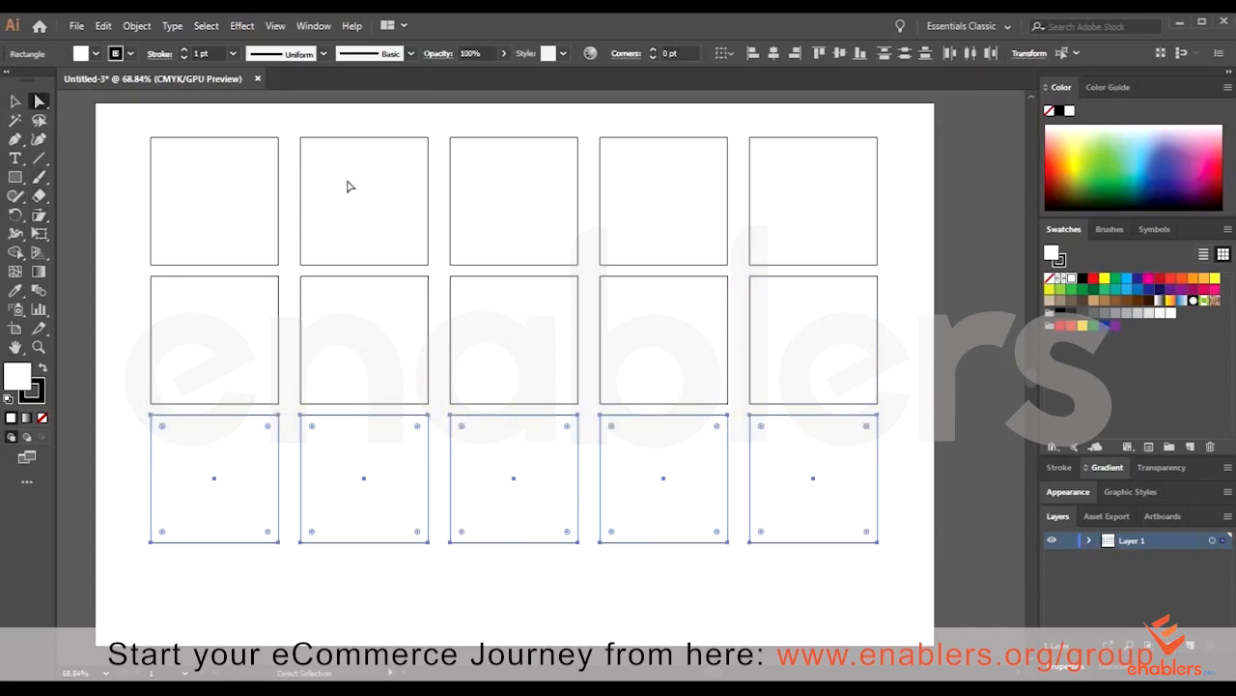
left_click_drag(884, 176, 131, 120)
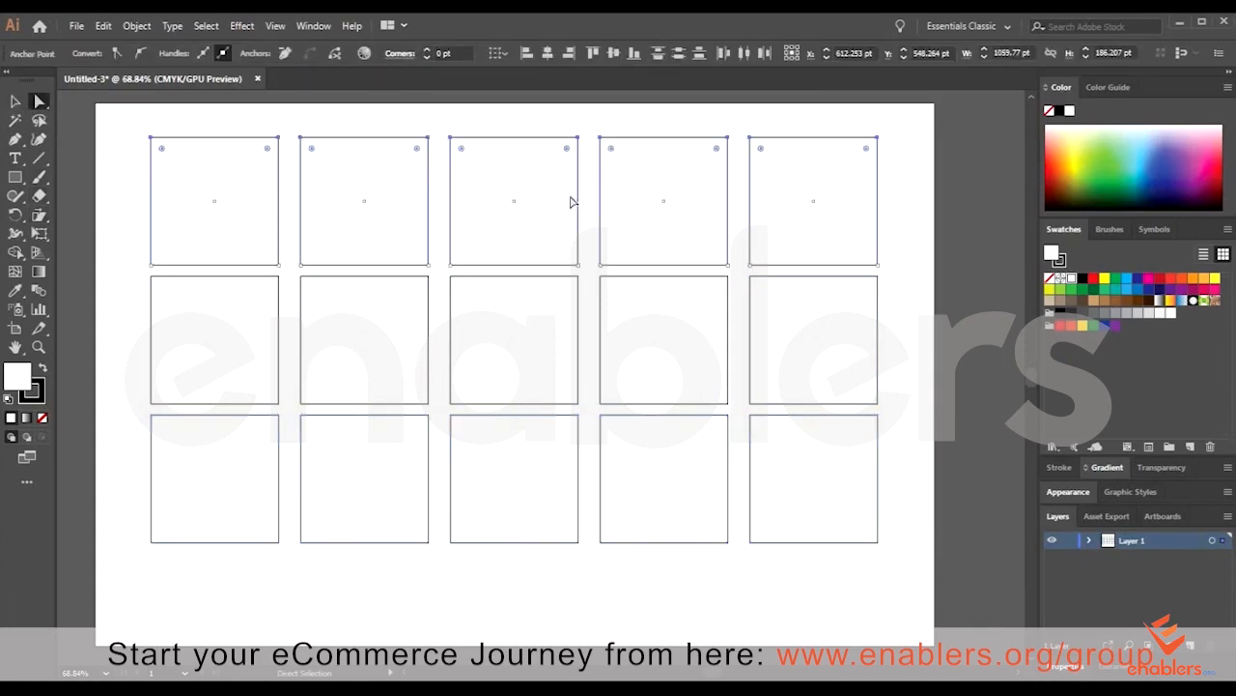
left_click(39, 218)
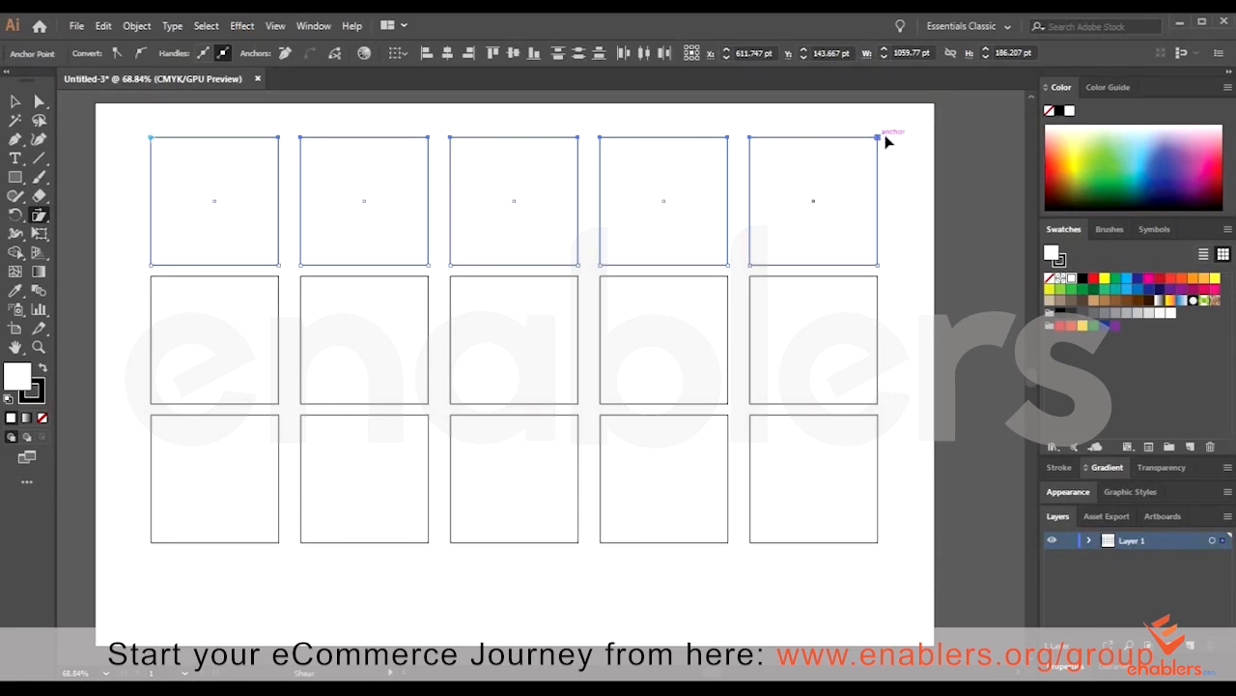
left_click_drag(905, 132, 436, 152)
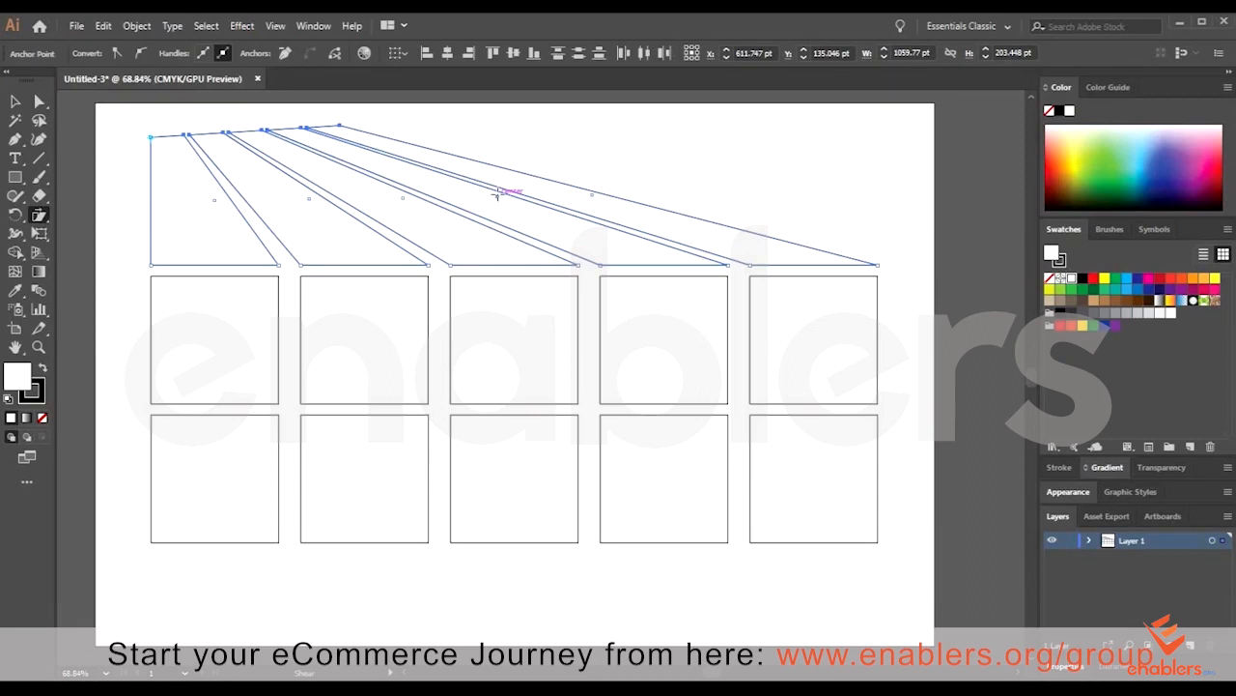
key("ctrl+z")
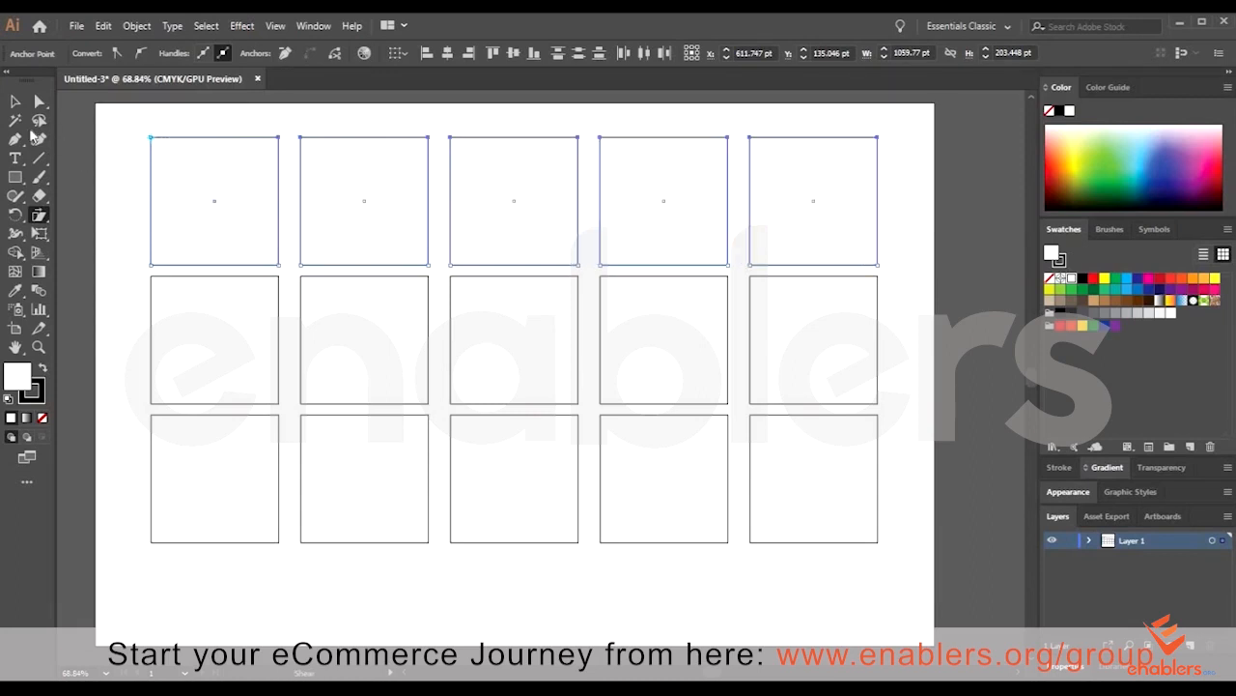
- Select all fifteen squares and shear the grid horizontally so the upper edges lean left
key("v")
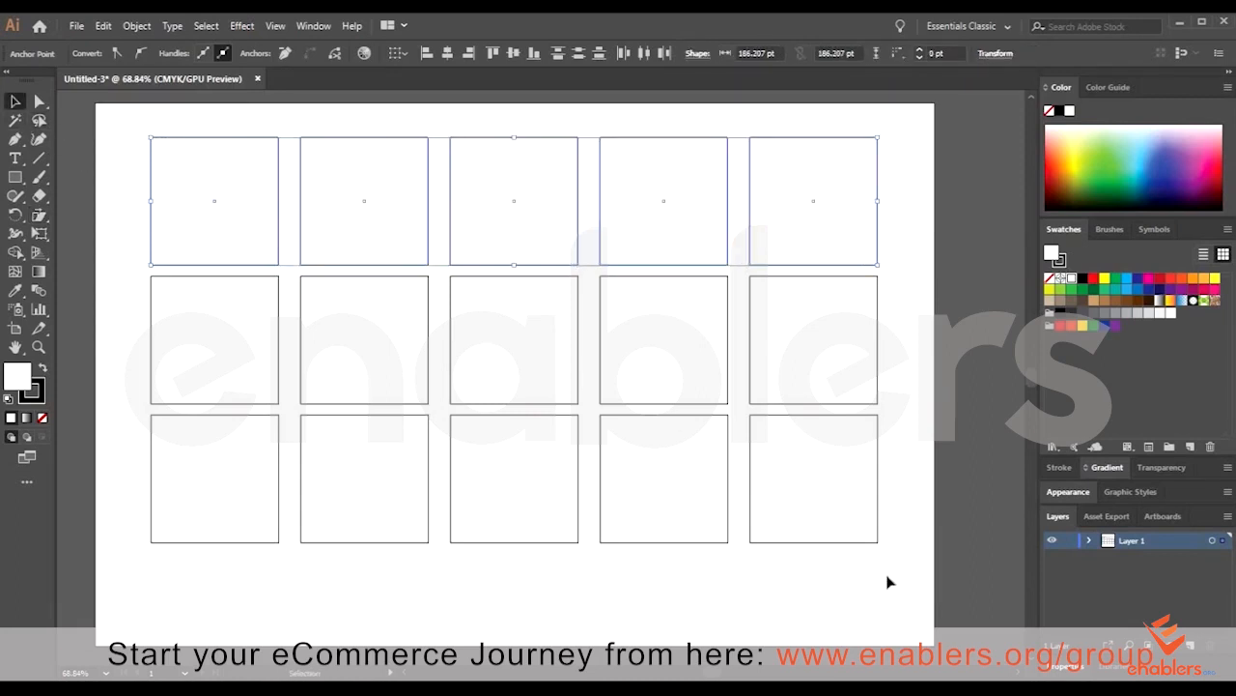
key("ctrl+a")
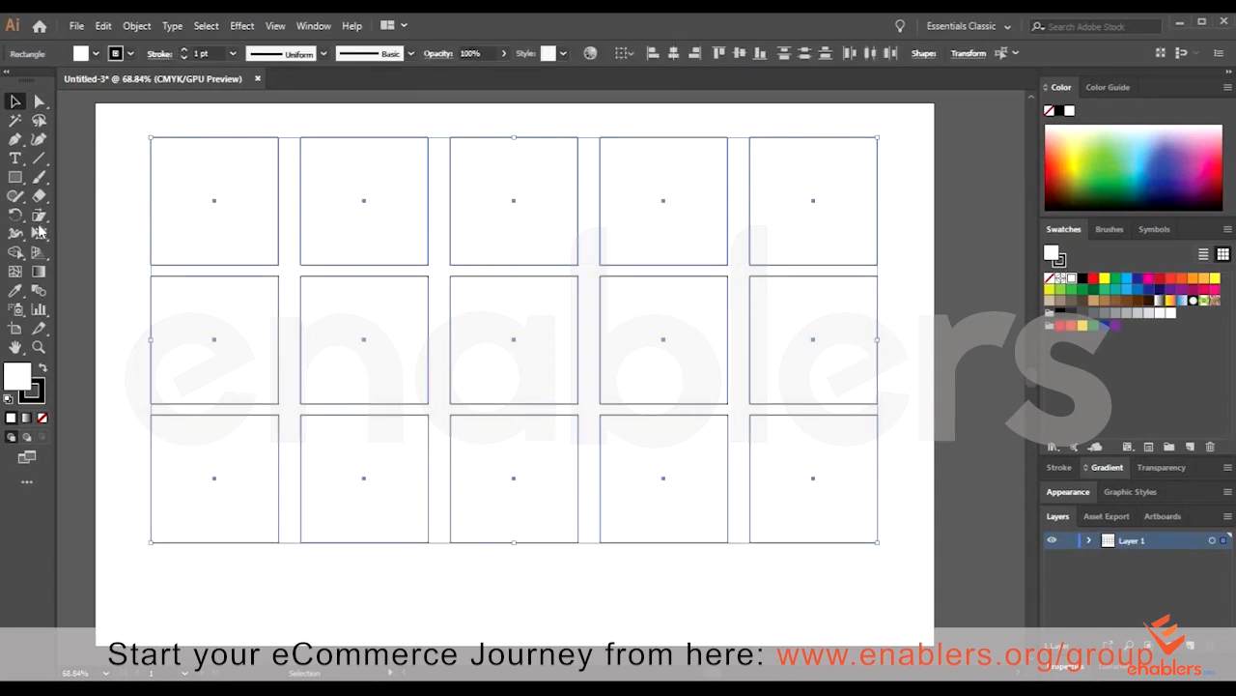
left_click(39, 214)
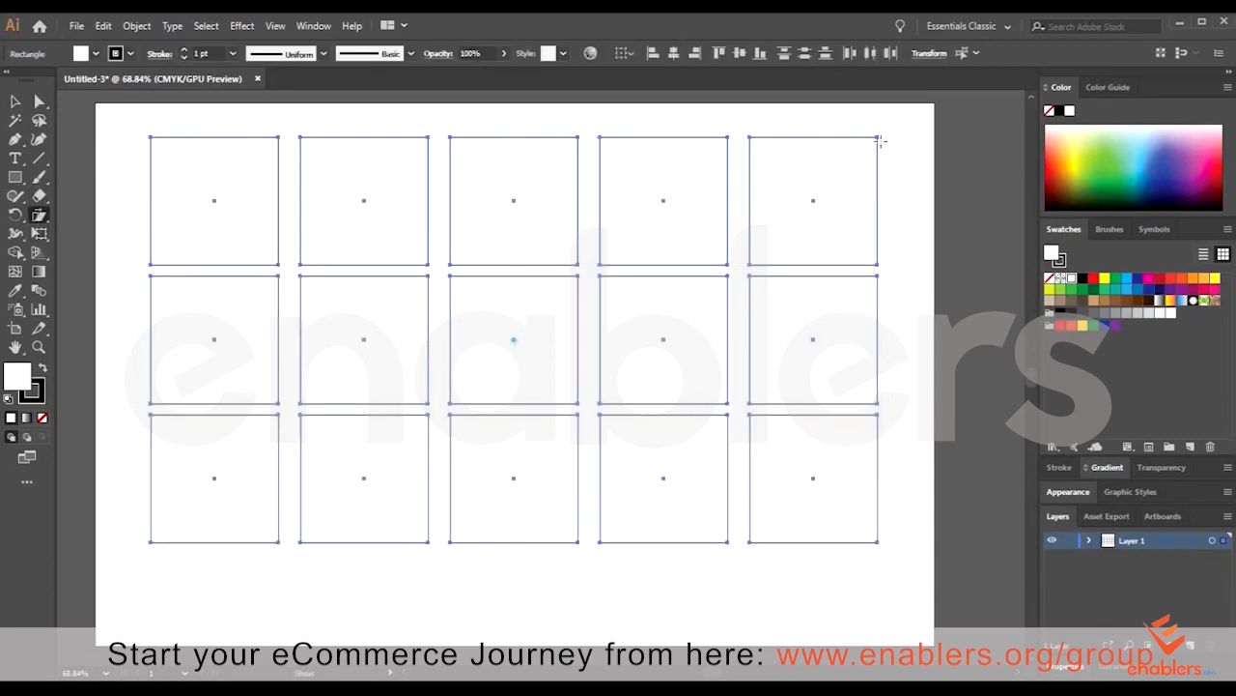
left_click_drag(877, 135, 802, 134)
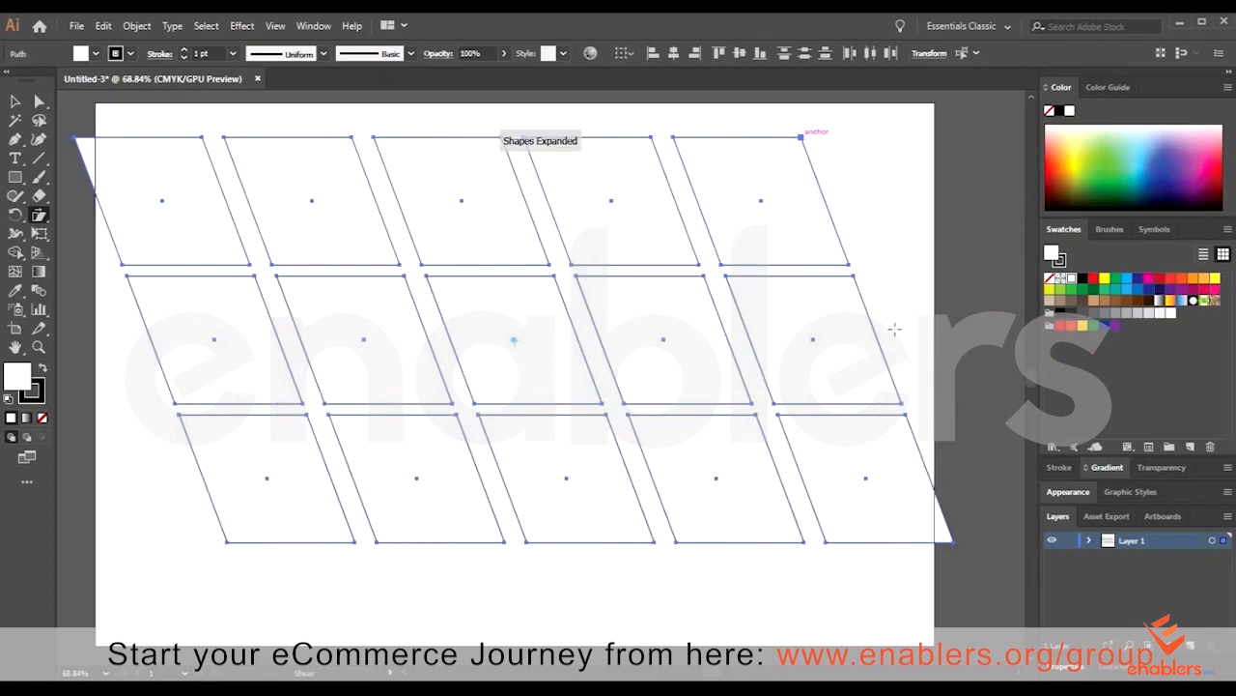
- Fill the sheared grid with dark green, then try a further shear of all shapes and undo it
left_click(1093, 289)
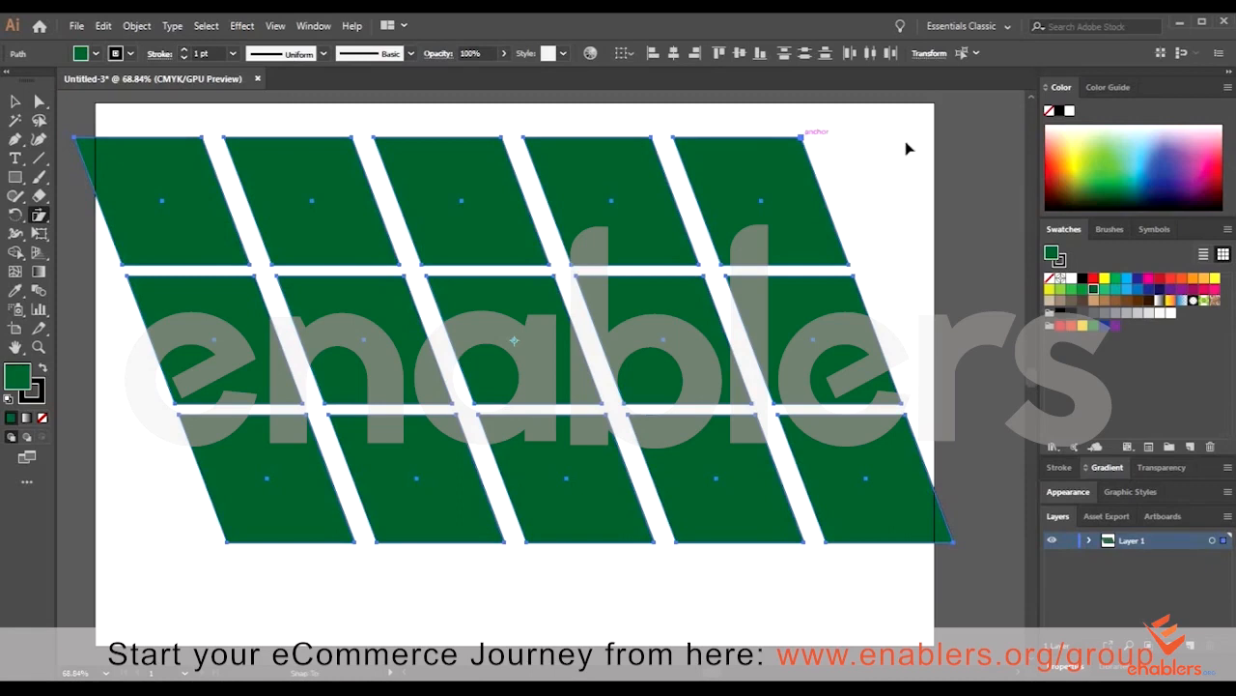
left_click_drag(908, 145, 710, 185)
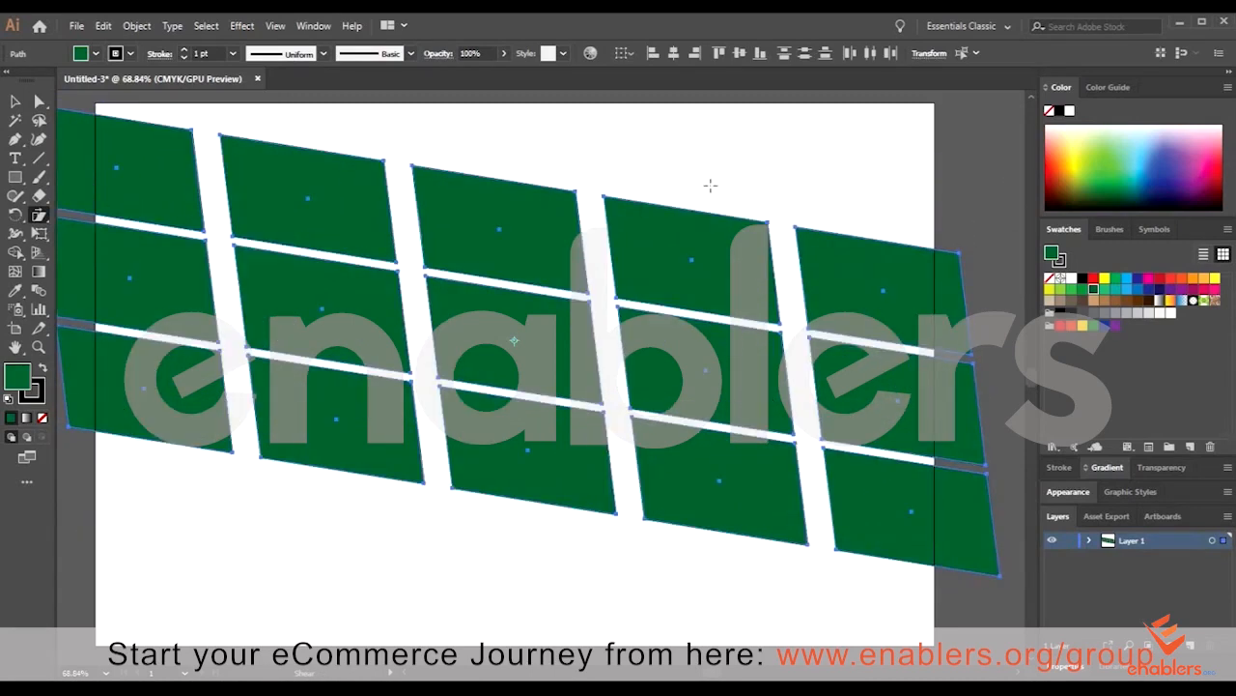
key("ctrl+z")
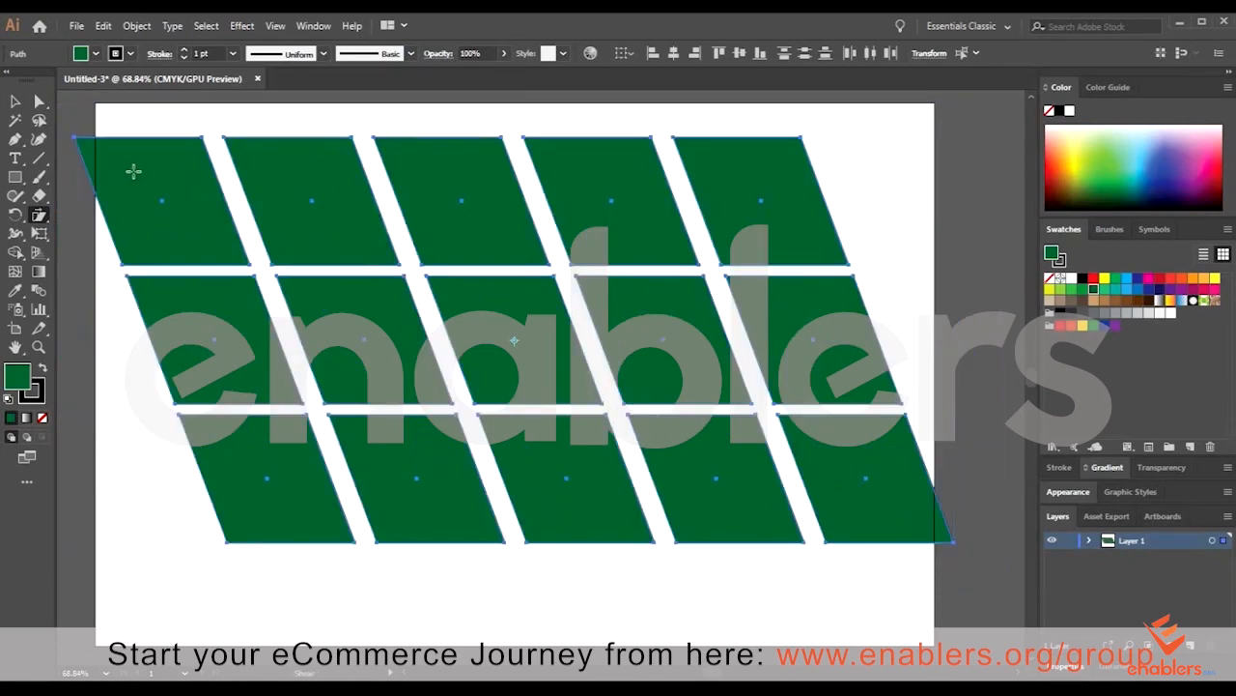
- Restore the grid's default white fill and black stroke, and undo its horizontal shear
key("d")
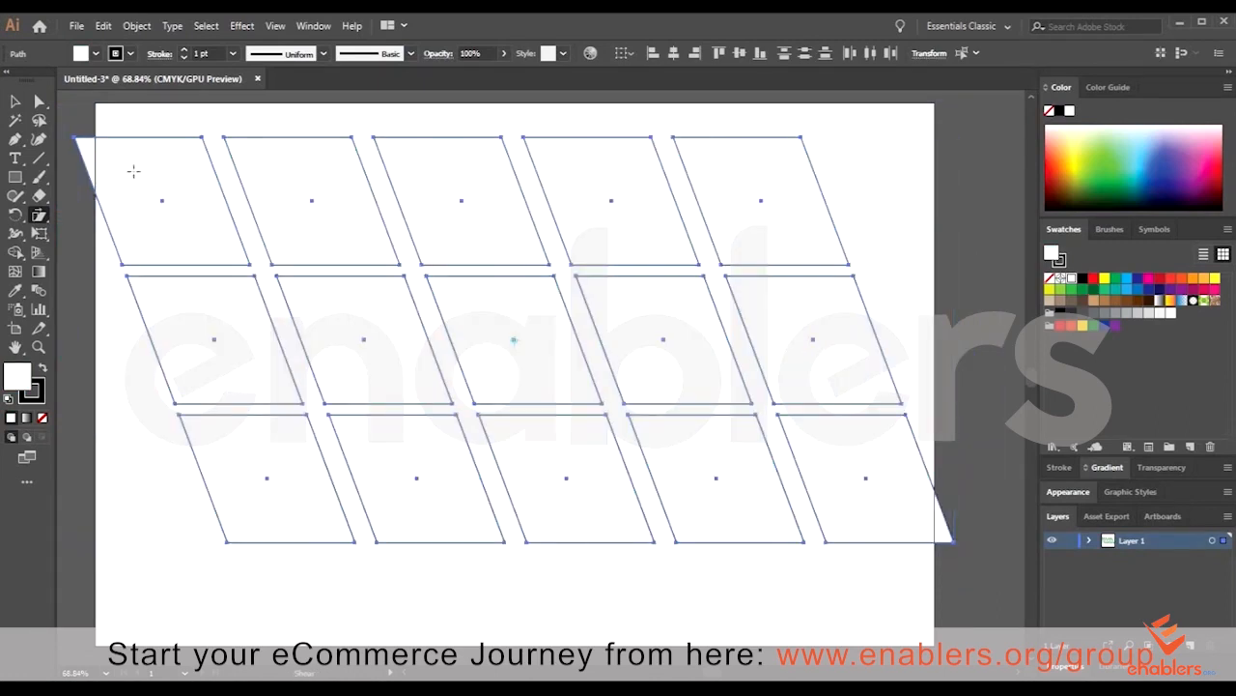
key("ctrl+z")
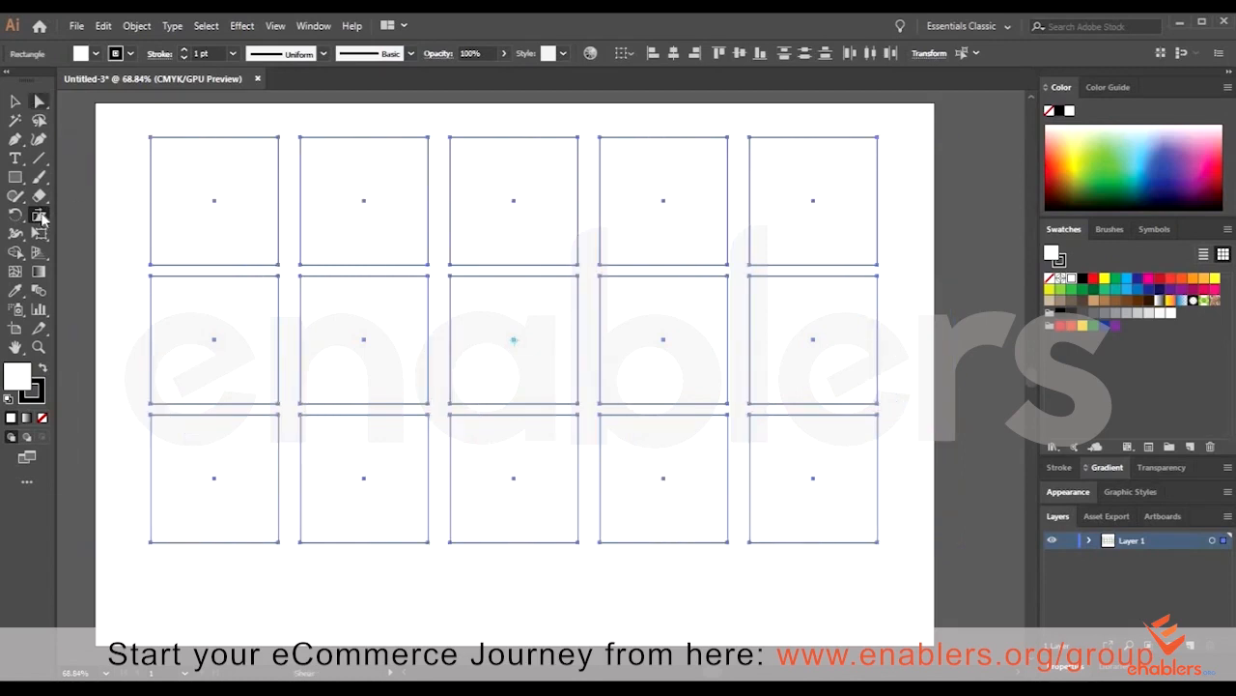
- Delete all the squares in the grid from the artboard
left_click_drag(41, 216, 109, 234)
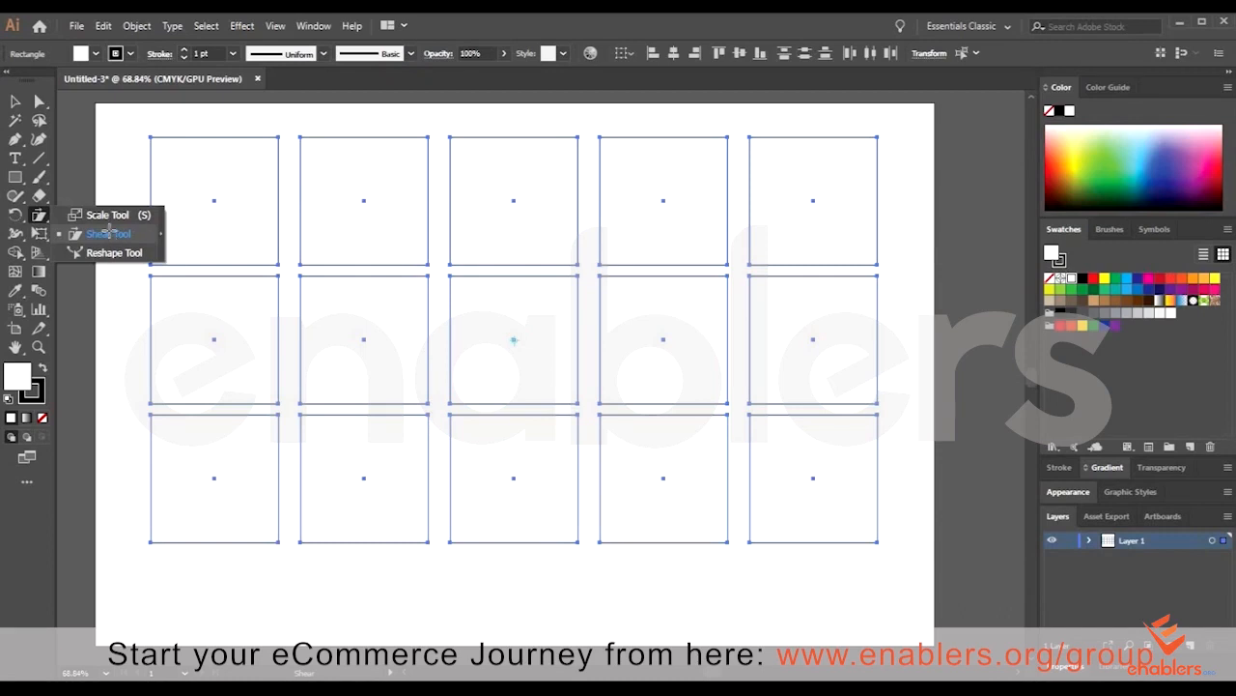
left_click_drag(109, 230, 110, 230)
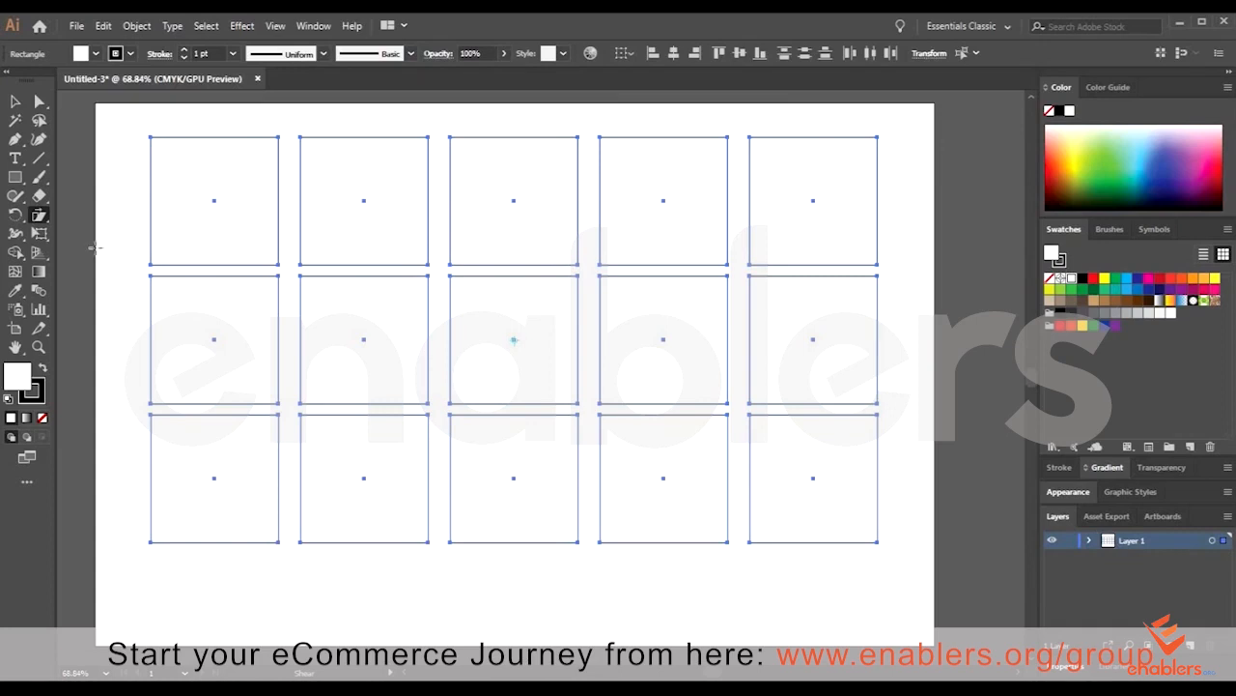
key("Delete")
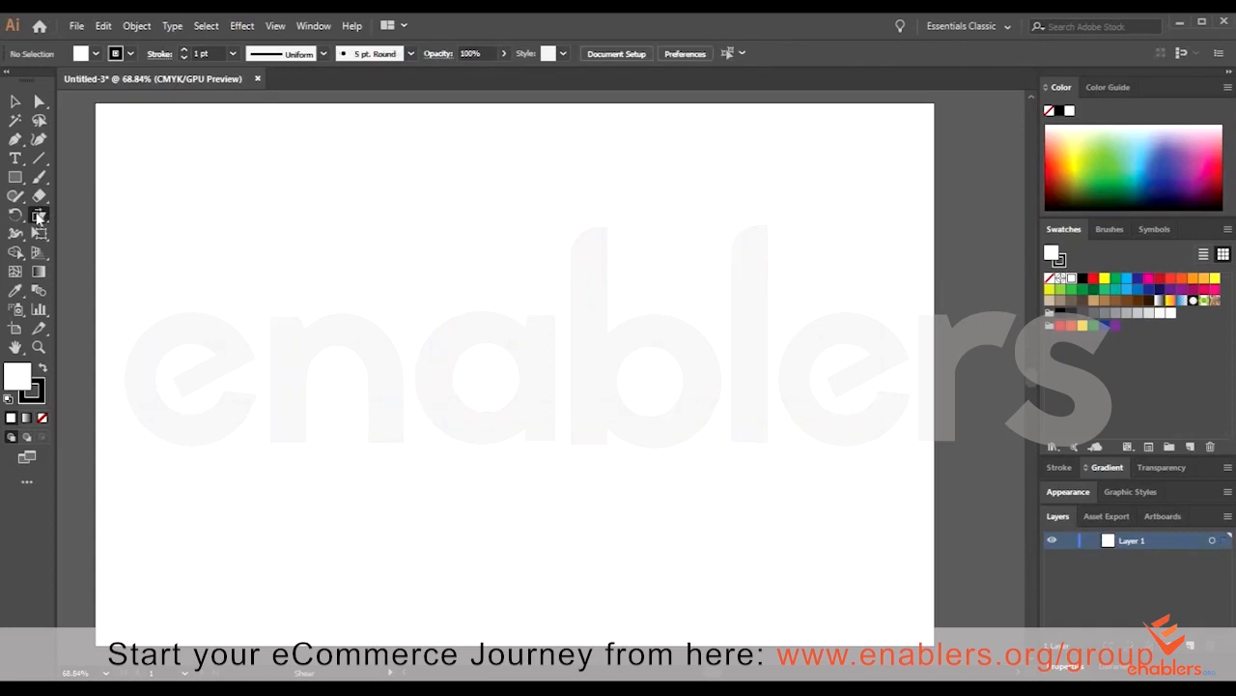
- Draw a rectangle about 262 × 245 pt near the middle of the artboard for the Reshape tool
left_click_drag(110, 234, 115, 250)
left_click(16, 177)
left_click_drag(396, 229, 577, 395)
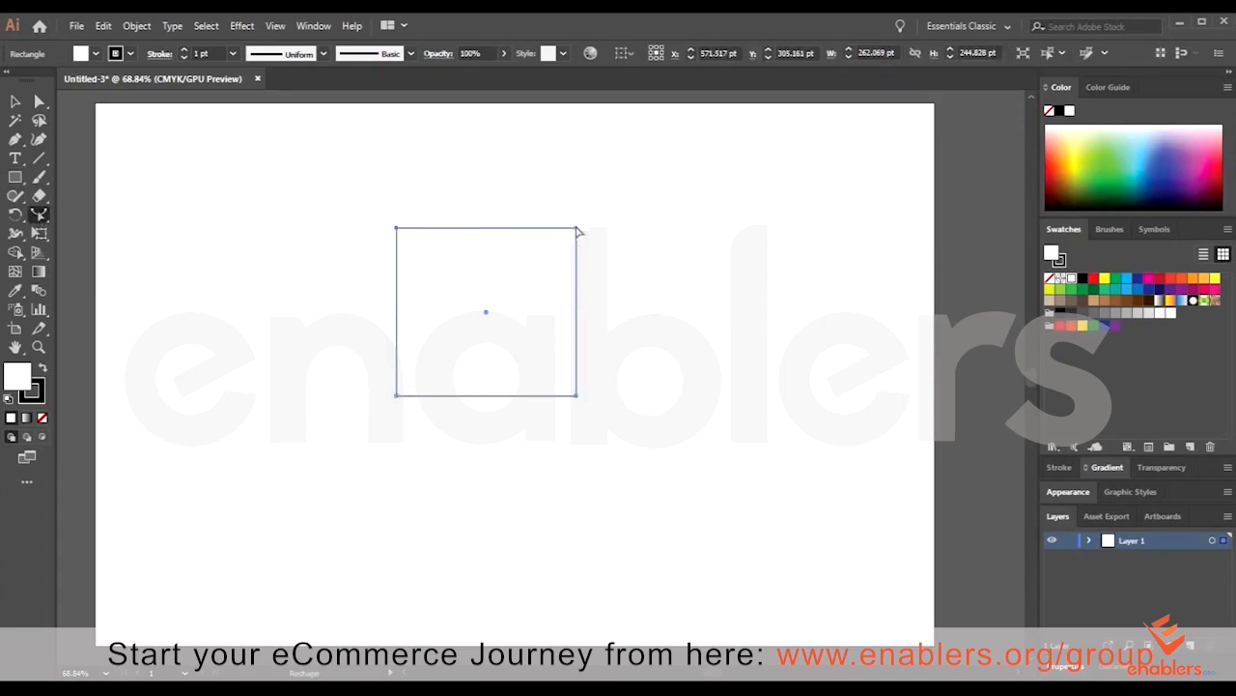
- Delete the existing rectangle and draw a tall, narrow rectangle about 117 × 391 pt in the upper middle of the artboard
left_click_drag(590, 248, 770, 374)
key("Delete")
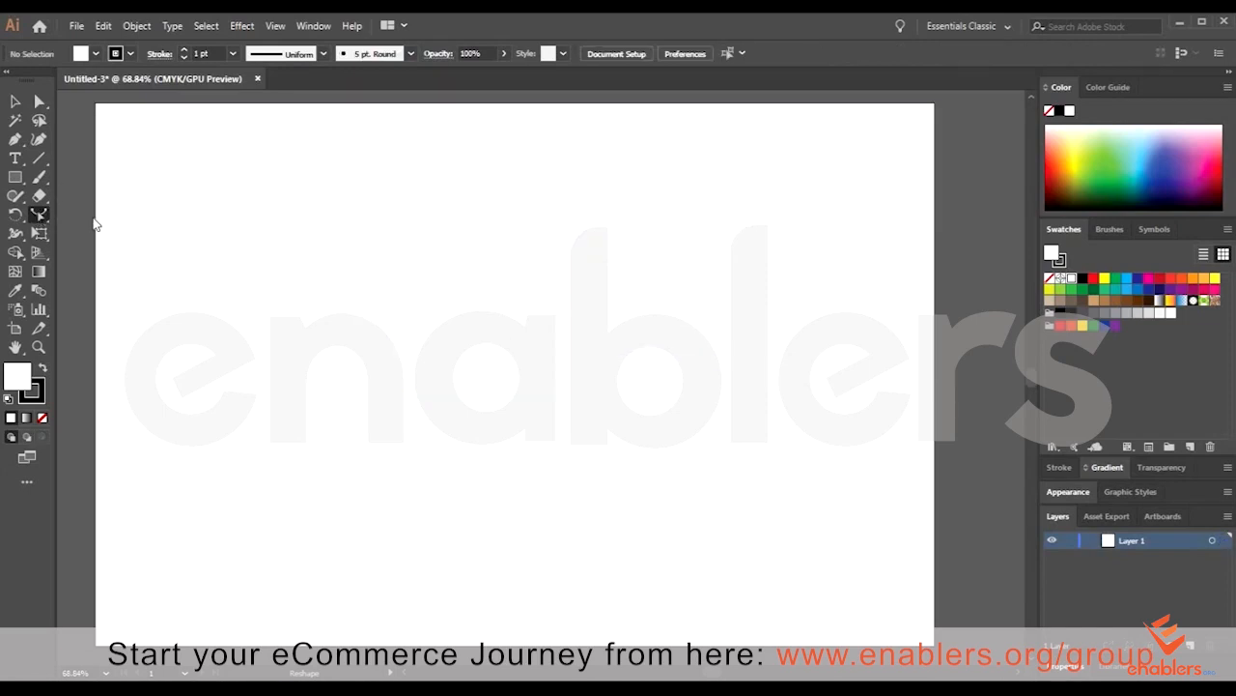
left_click(38, 214)
left_click(106, 231)
left_click(15, 178)
key("m")
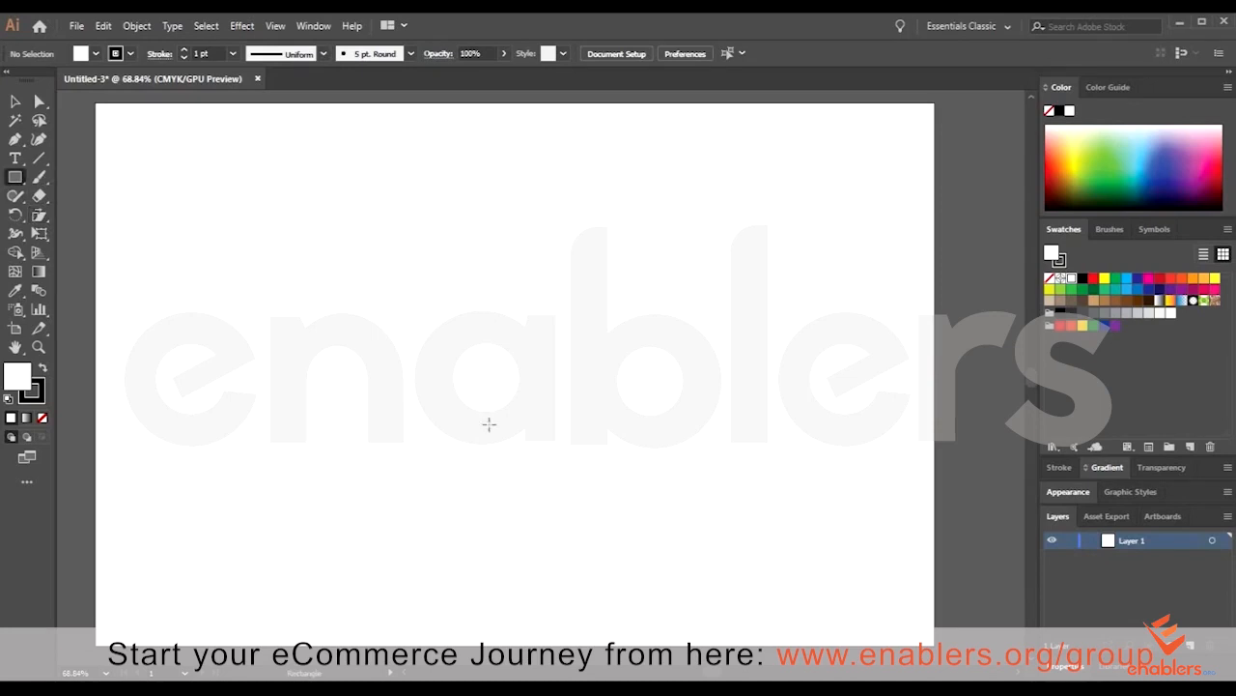
left_click_drag(410, 177, 491, 444)
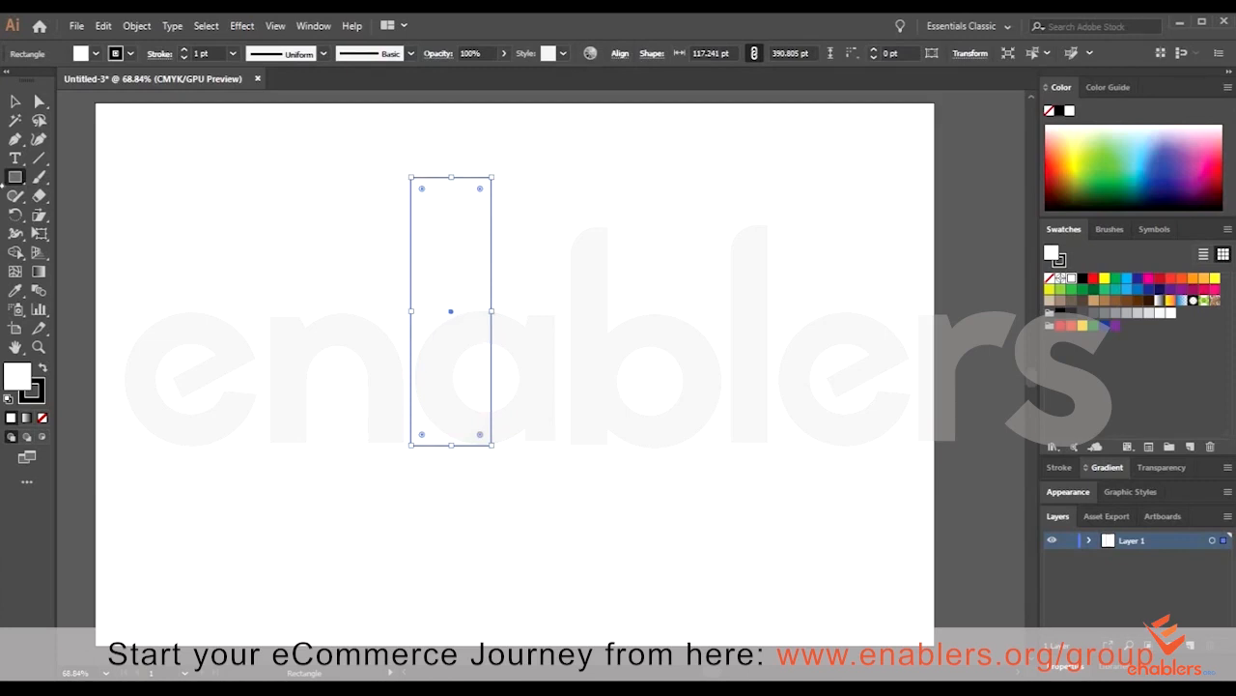
- Add an anchor point near the upper end of the rectangle's right edge and pull it outward into a corner
left_click(14, 140)
left_click(492, 214)
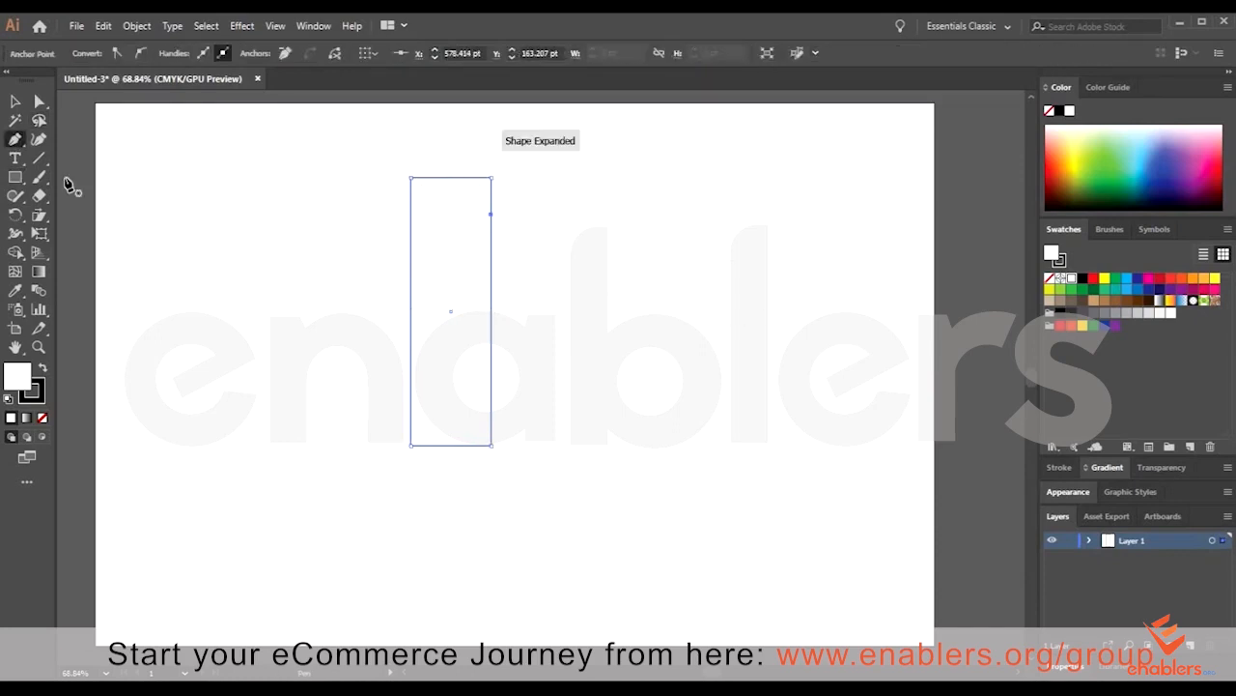
key("a")
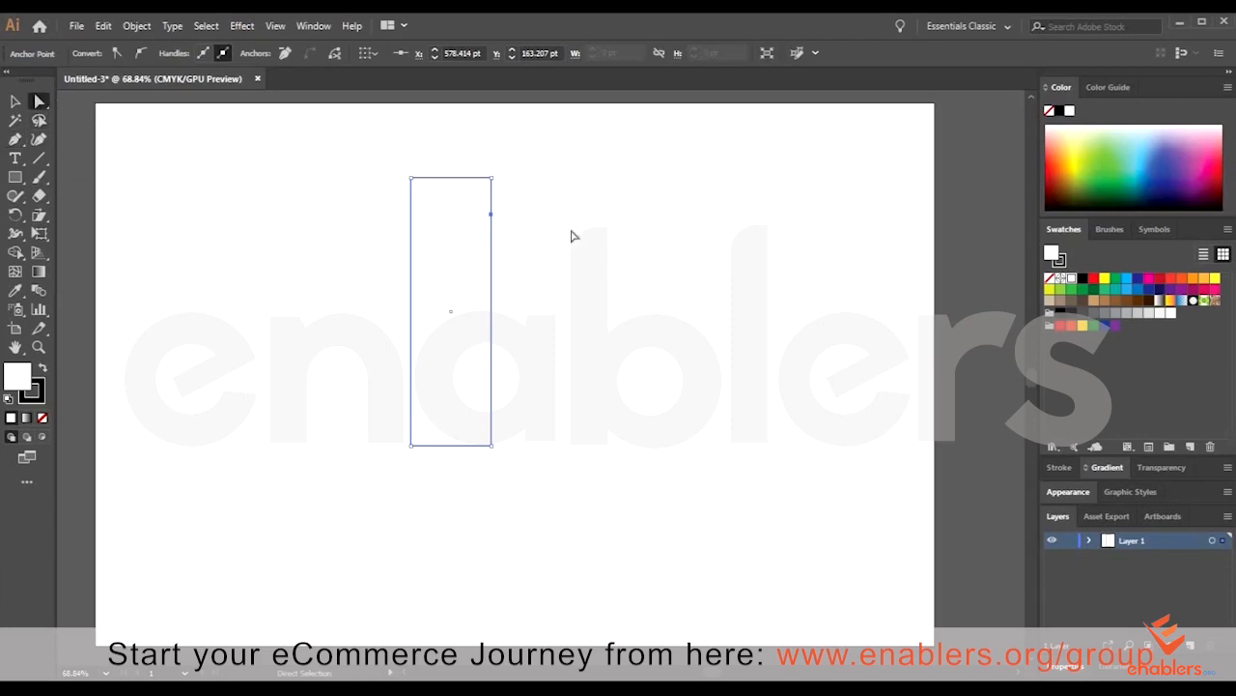
left_click_drag(492, 220, 517, 225)
left_click(513, 220)
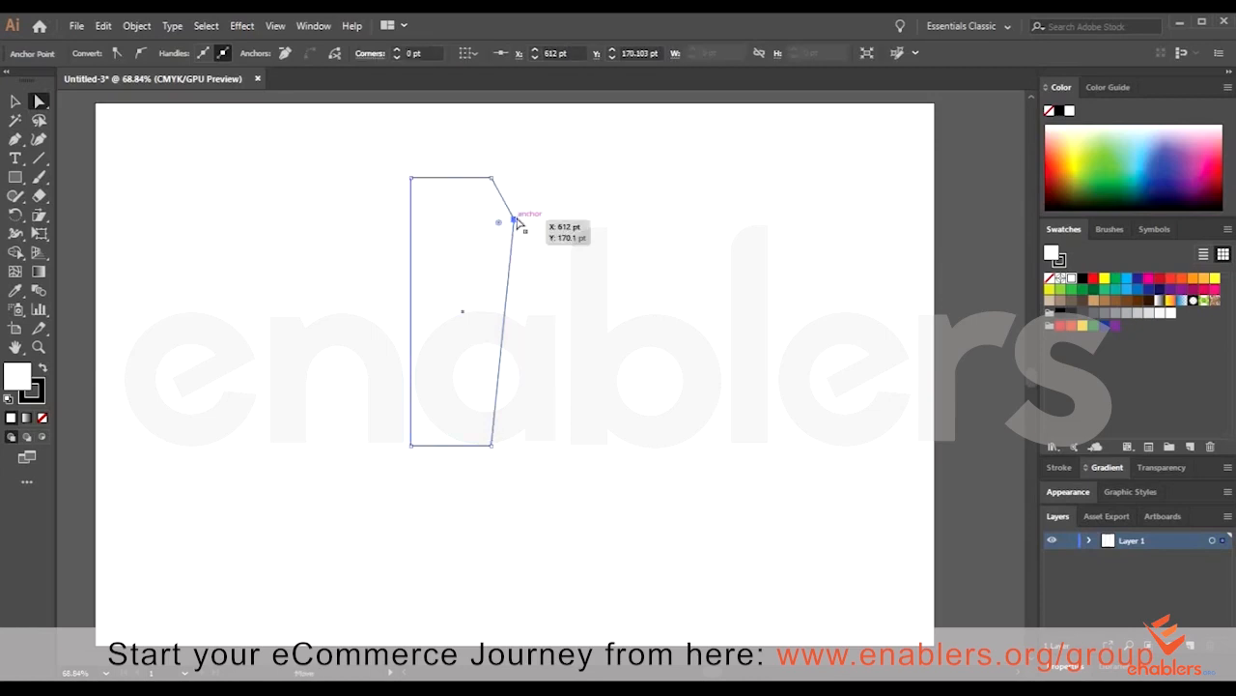
left_click_drag(522, 238, 520, 223)
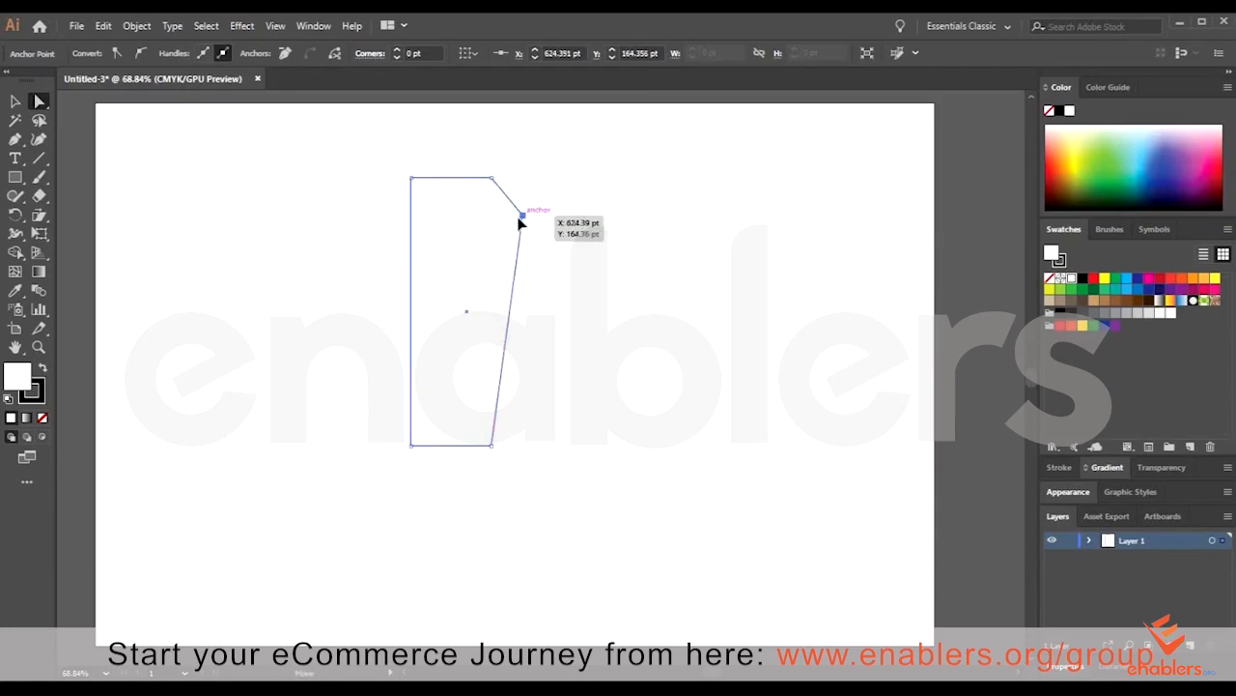
- Convert the pulled-out anchor point on the right edge into a smooth curve with the Anchor Point tool
right_click(16, 142)
left_click(104, 199)
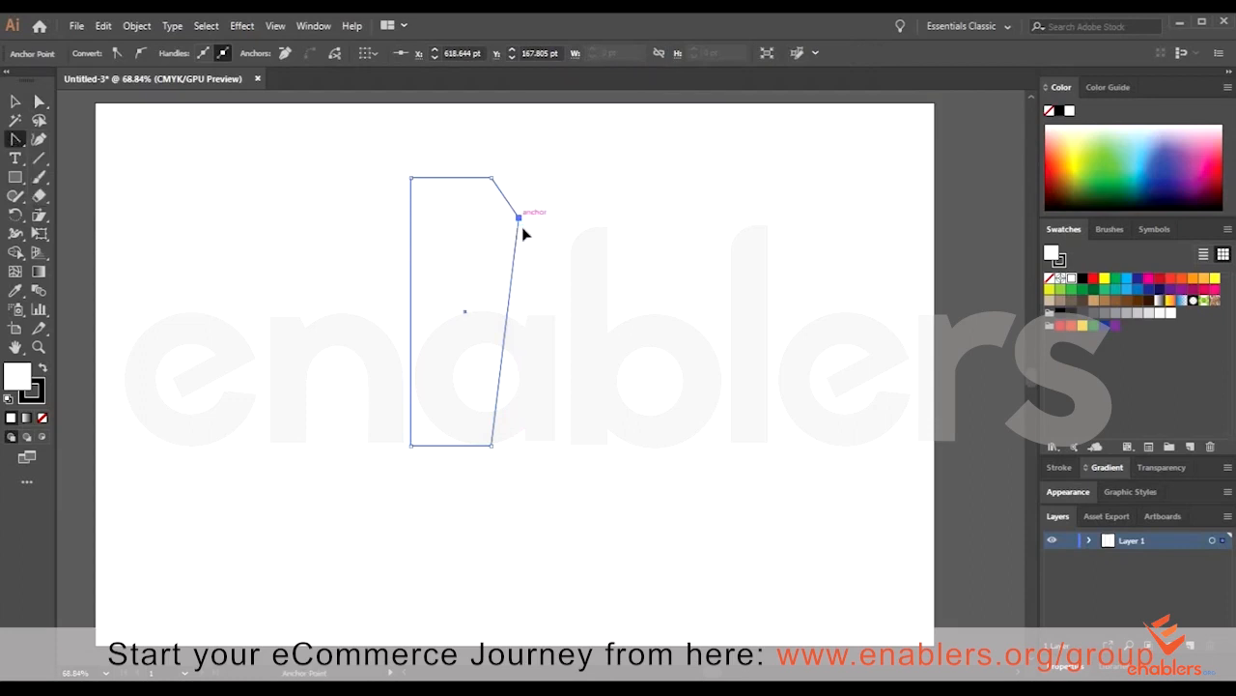
left_click_drag(519, 218, 522, 250)
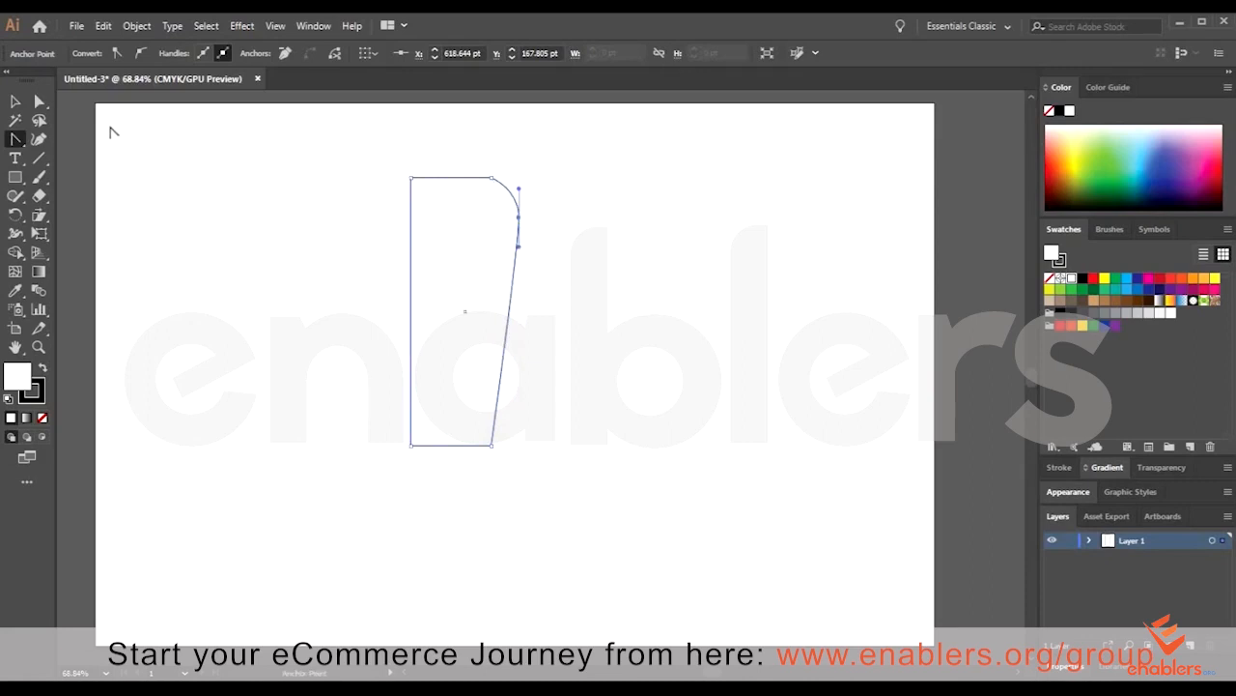
left_click(15, 101)
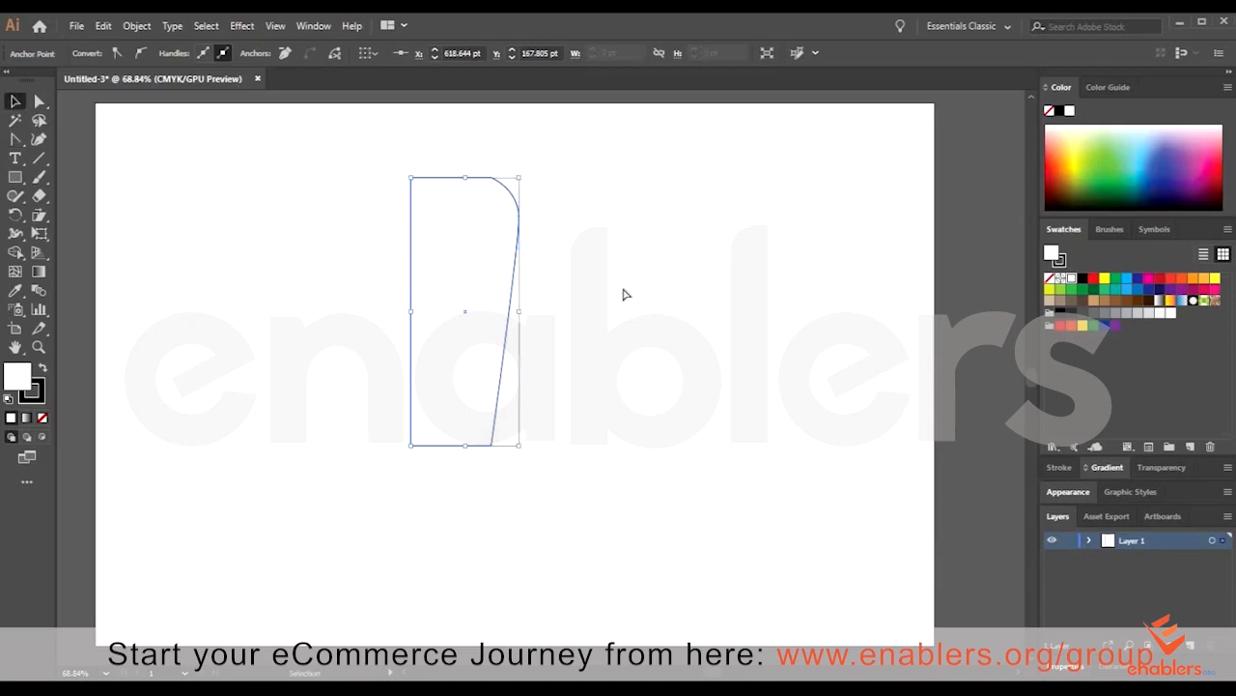
- Undo the curve, the anchor point edits and the shape move to restore the plain tall rectangle
key("ctrl+z")
key("ctrl+z")
key("ctrl+z")
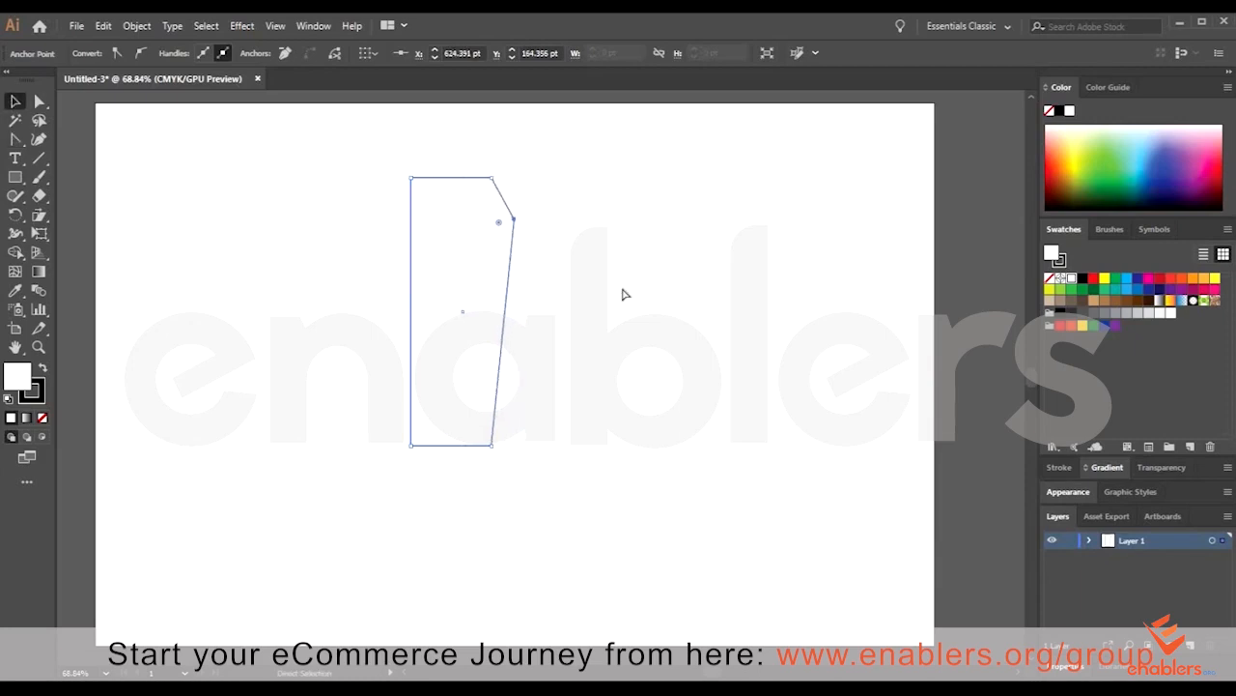
key("ctrl+z")
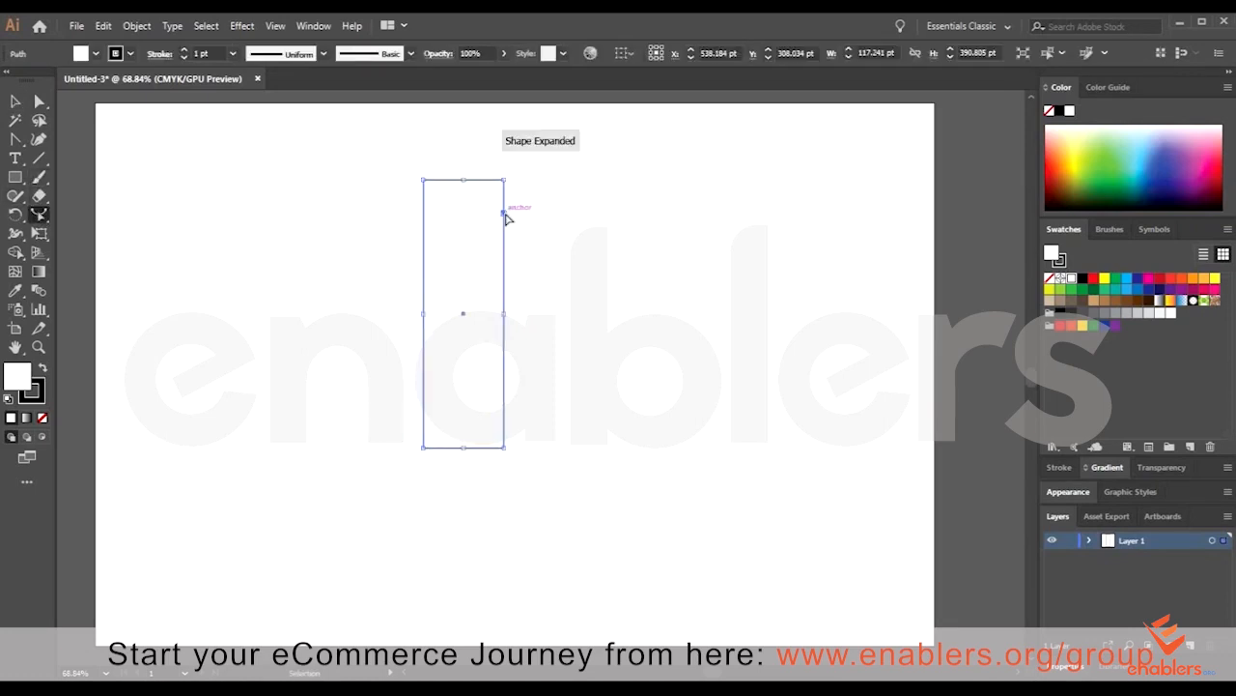
key("ctrl+z")
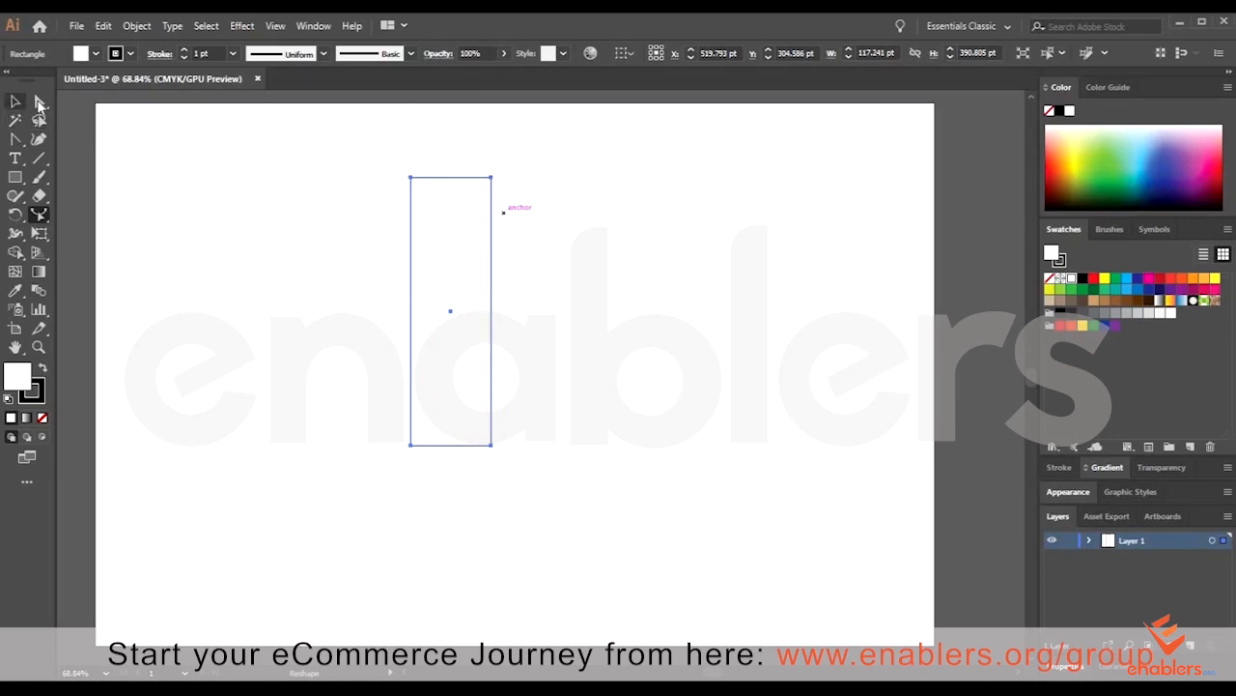
- Select the rectangle's path directly and bend its right and left edges outward into curves with the Reshape tool
left_click(39, 101)
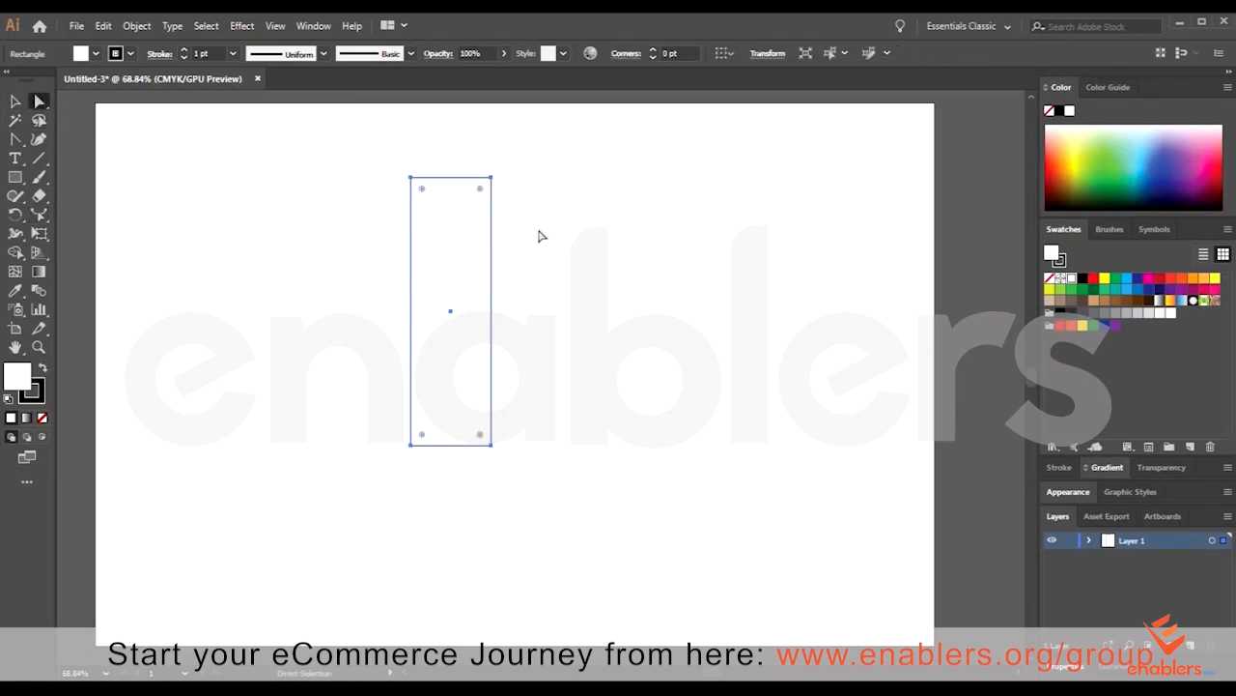
left_click_drag(497, 272, 474, 336)
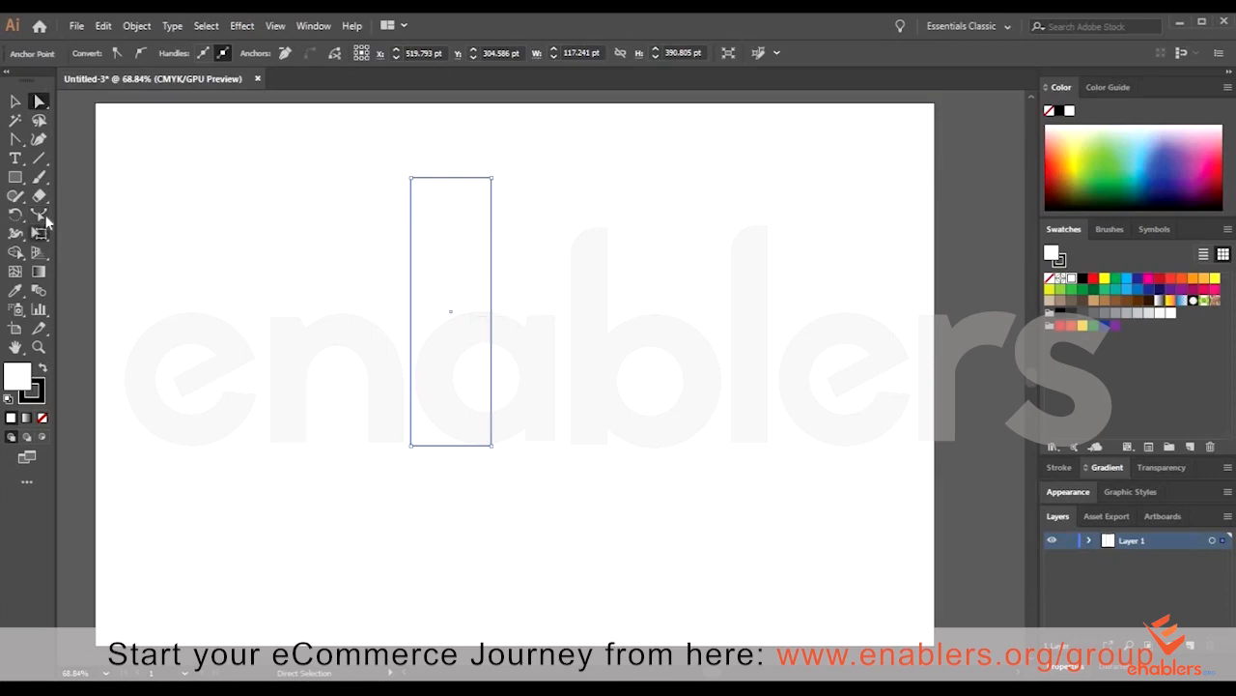
key("c")
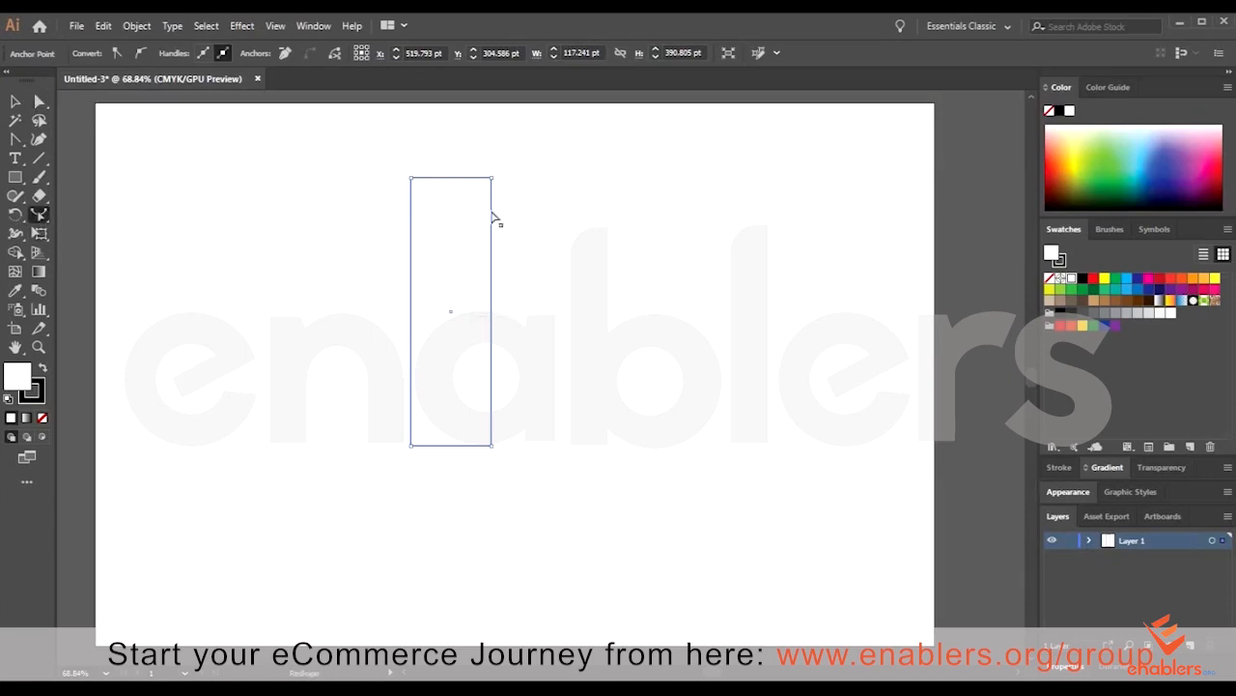
left_click_drag(506, 217, 527, 228)
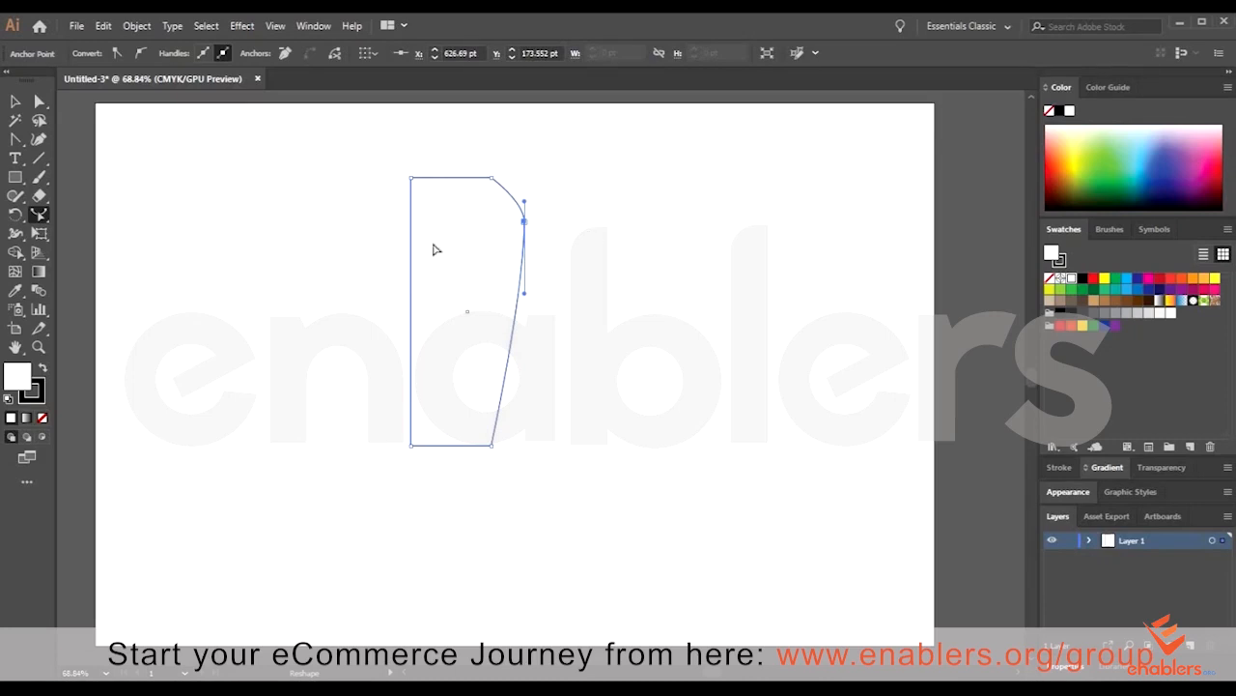
left_click_drag(398, 249, 376, 253)
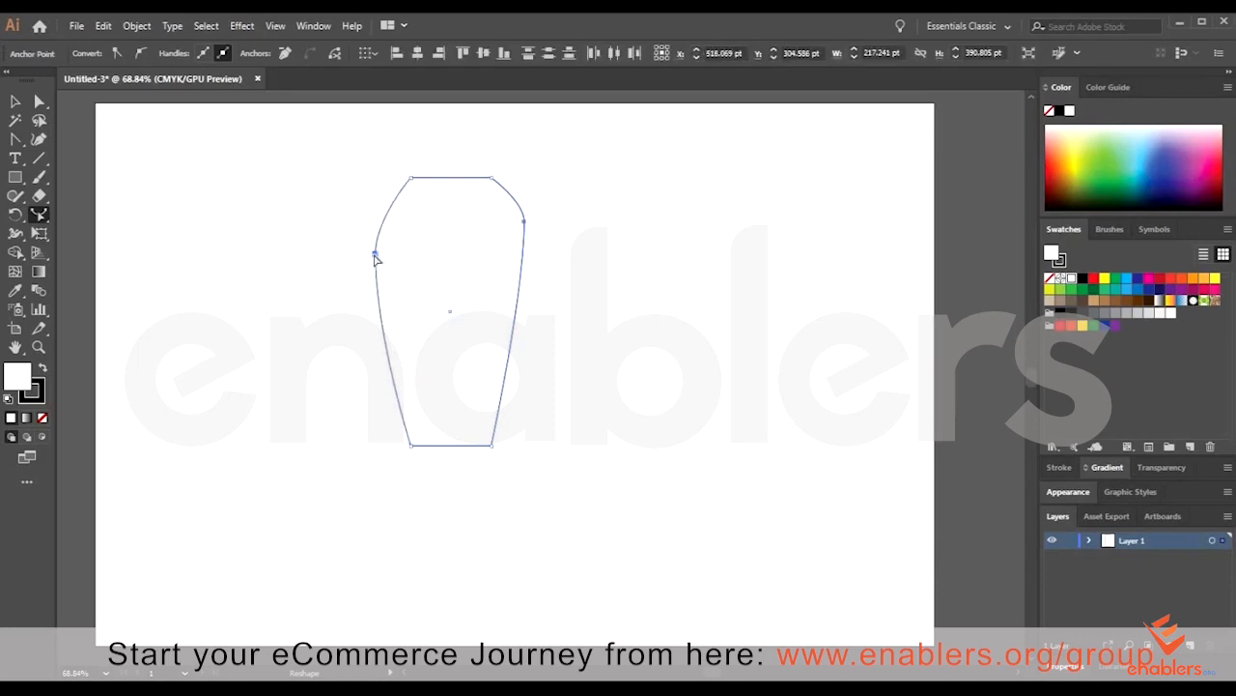
left_click_drag(376, 256, 364, 281)
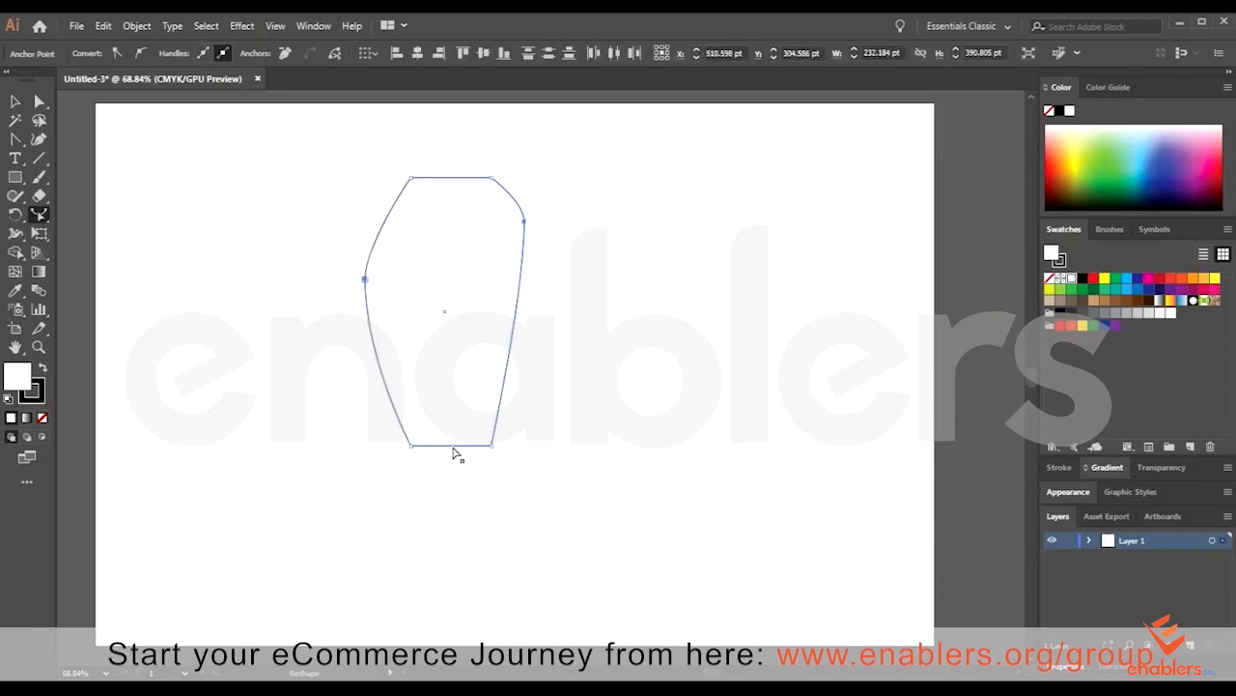
- Shift the whole reshaped outline about 38 pt right and 25 pt down, and deselect it
left_click(38, 102)
left_click_drag(464, 418, 454, 397)
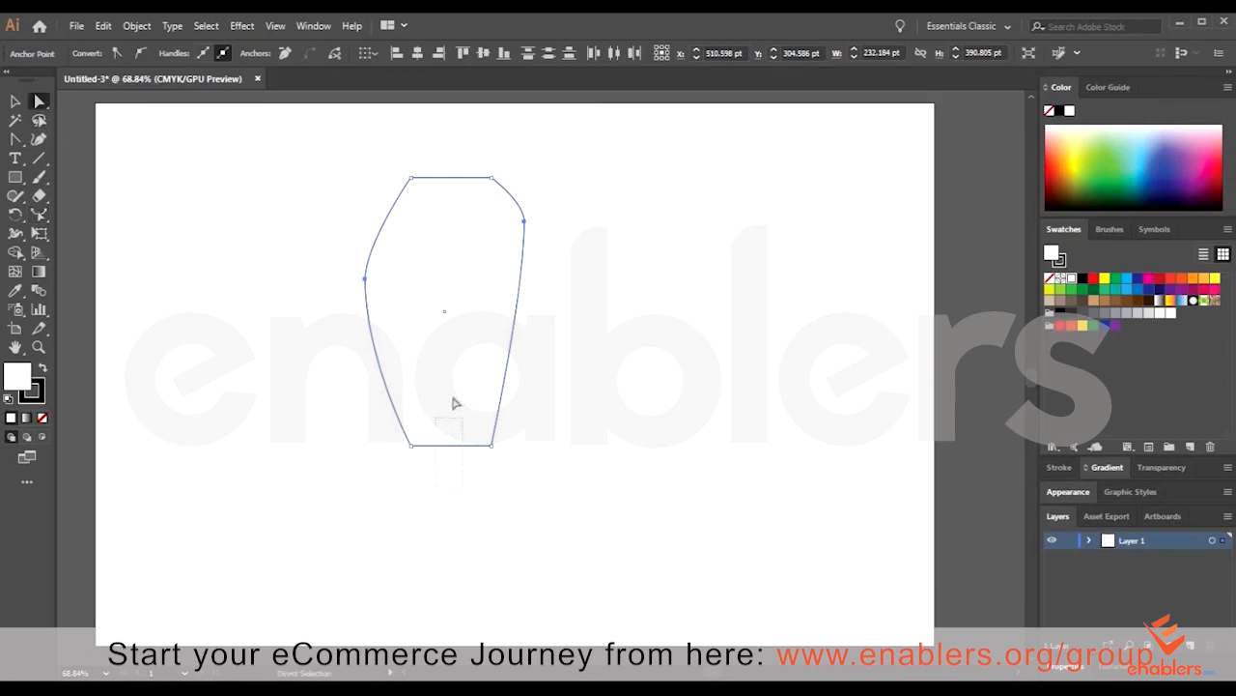
left_click(38, 213)
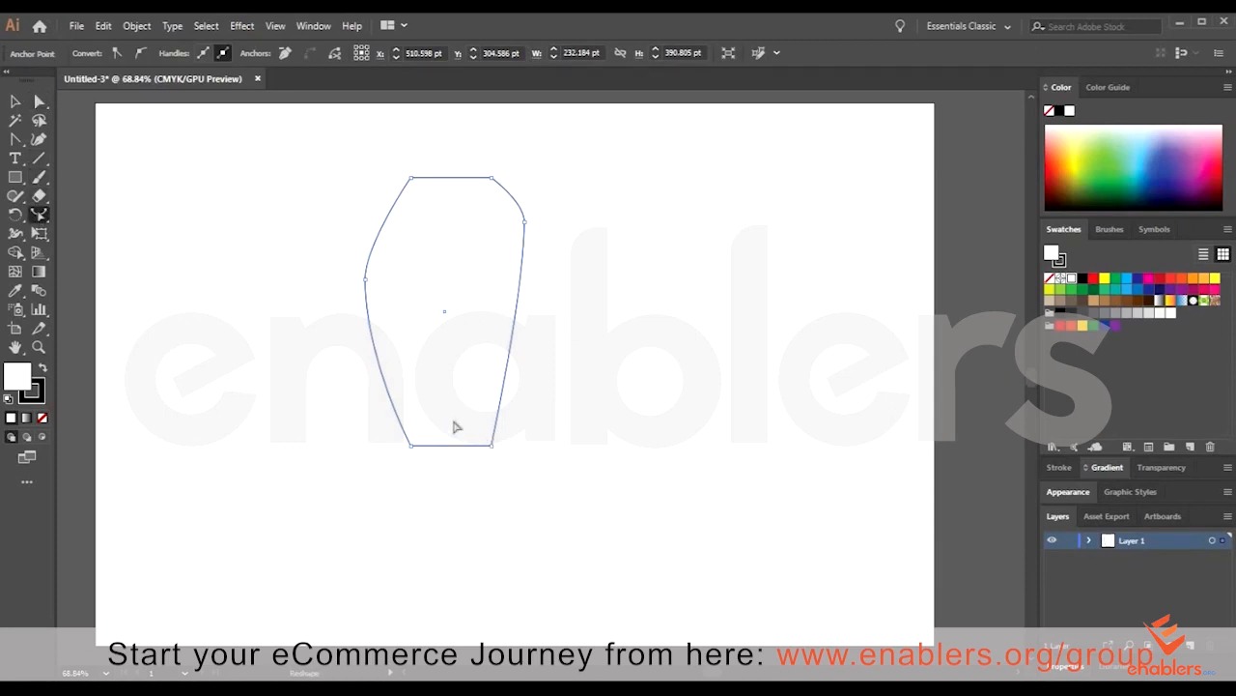
left_click(39, 103)
left_click_drag(467, 445, 494, 462)
left_click(558, 582)
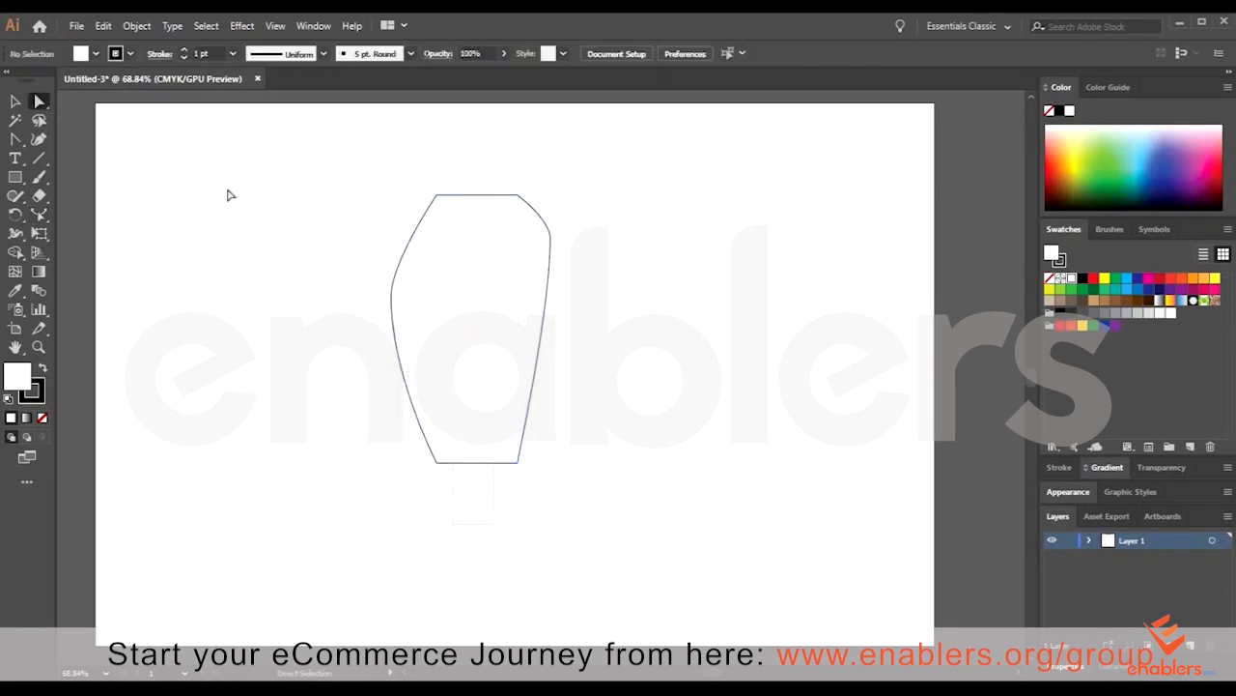
- Select the outline and pull the middle of its bottom edge down into a rounded tip with the Reshape tool
key("ctrl+a")
left_click(44, 211)
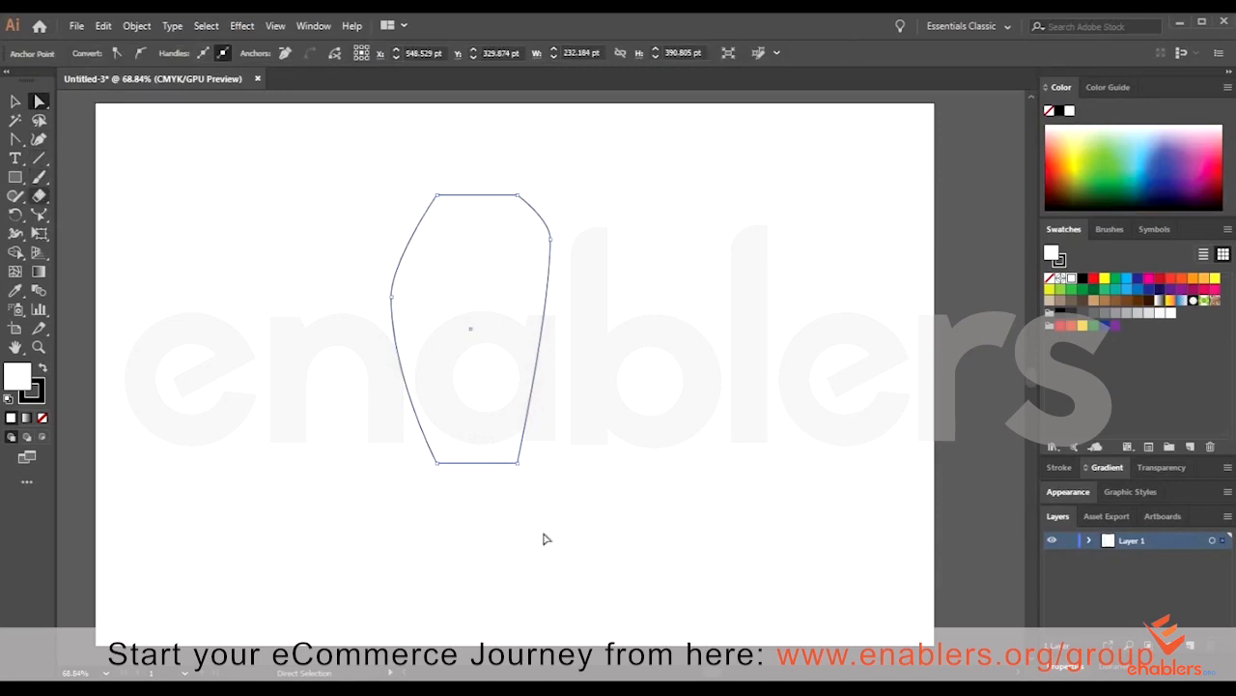
left_click_drag(475, 464, 475, 510)
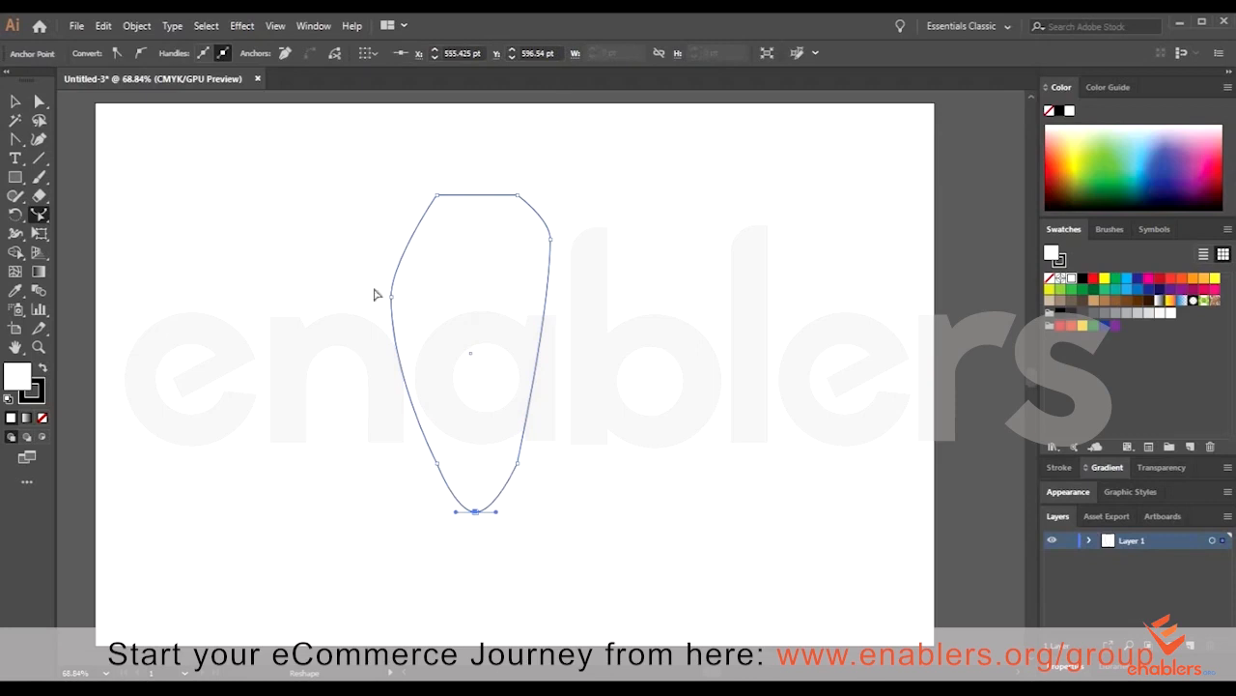
left_click(15, 102)
left_click(198, 232)
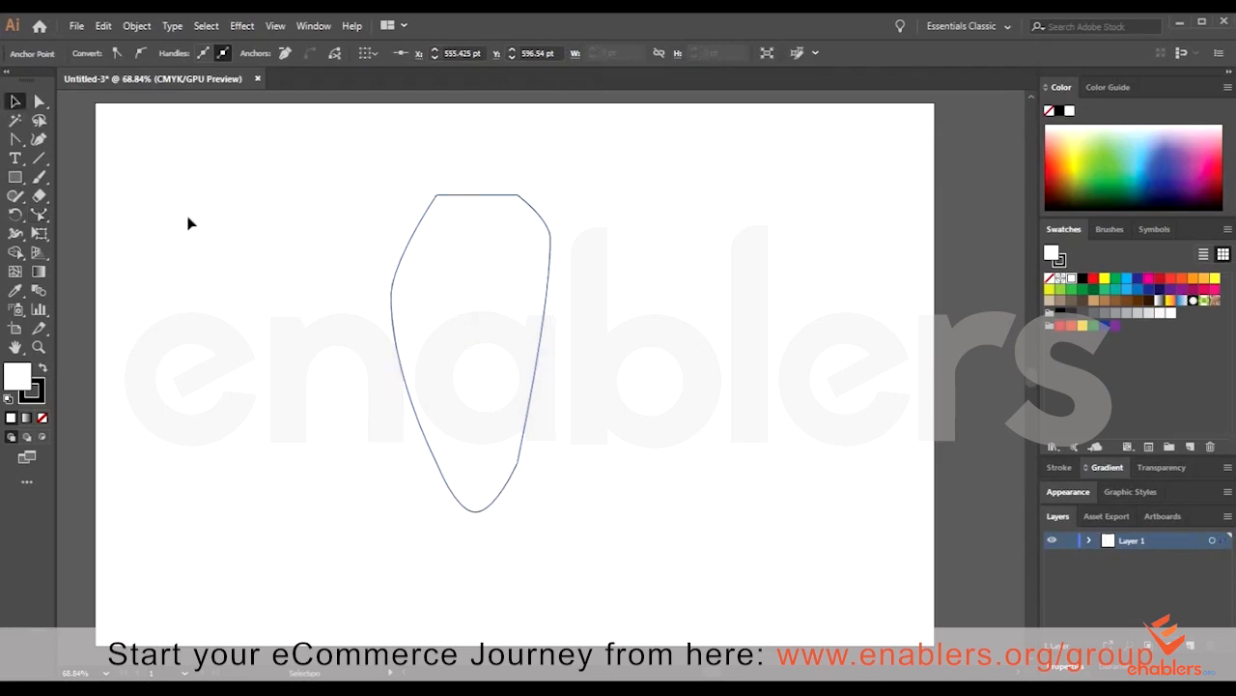
- Delete the reshaped outline from the artboard
left_click(43, 214)
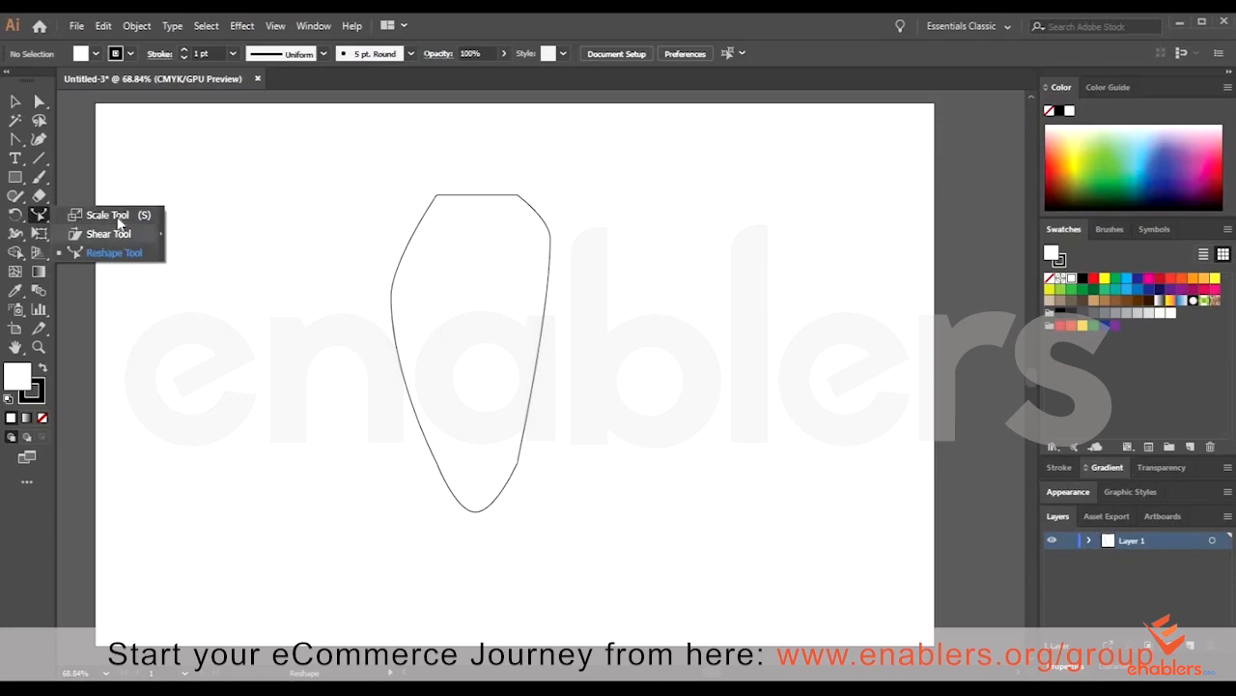
left_click(121, 215)
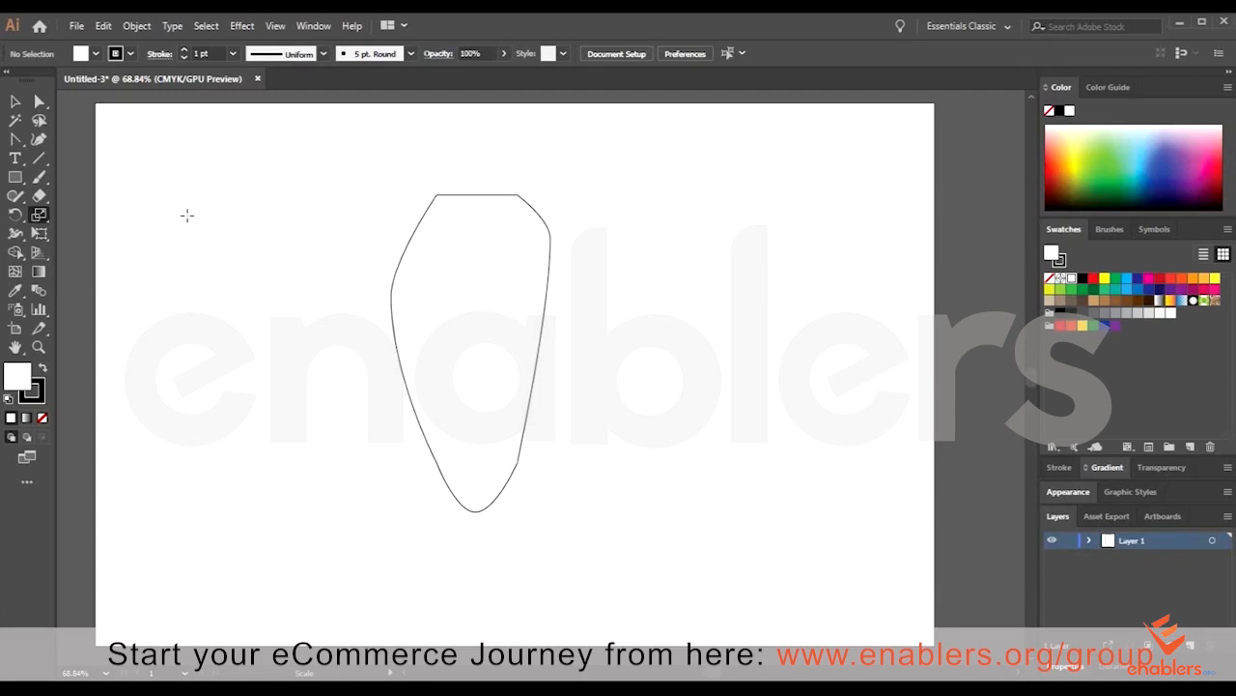
left_click(14, 101)
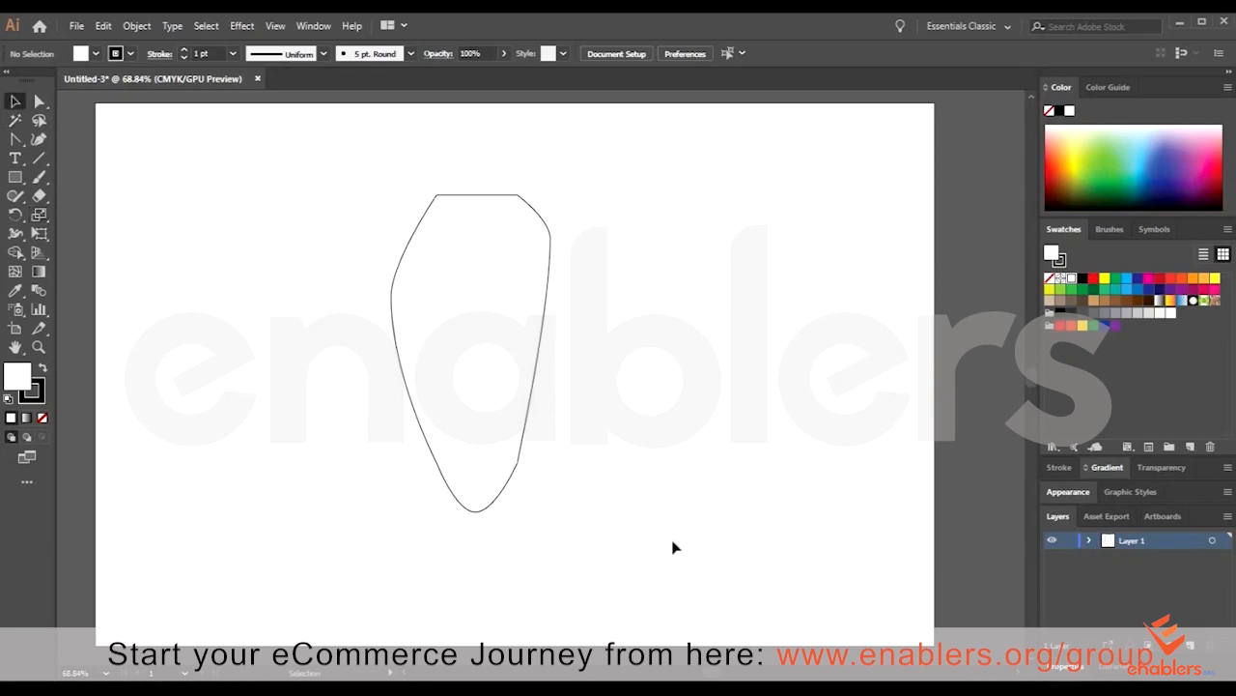
key("ctrl+a")
key("Delete")
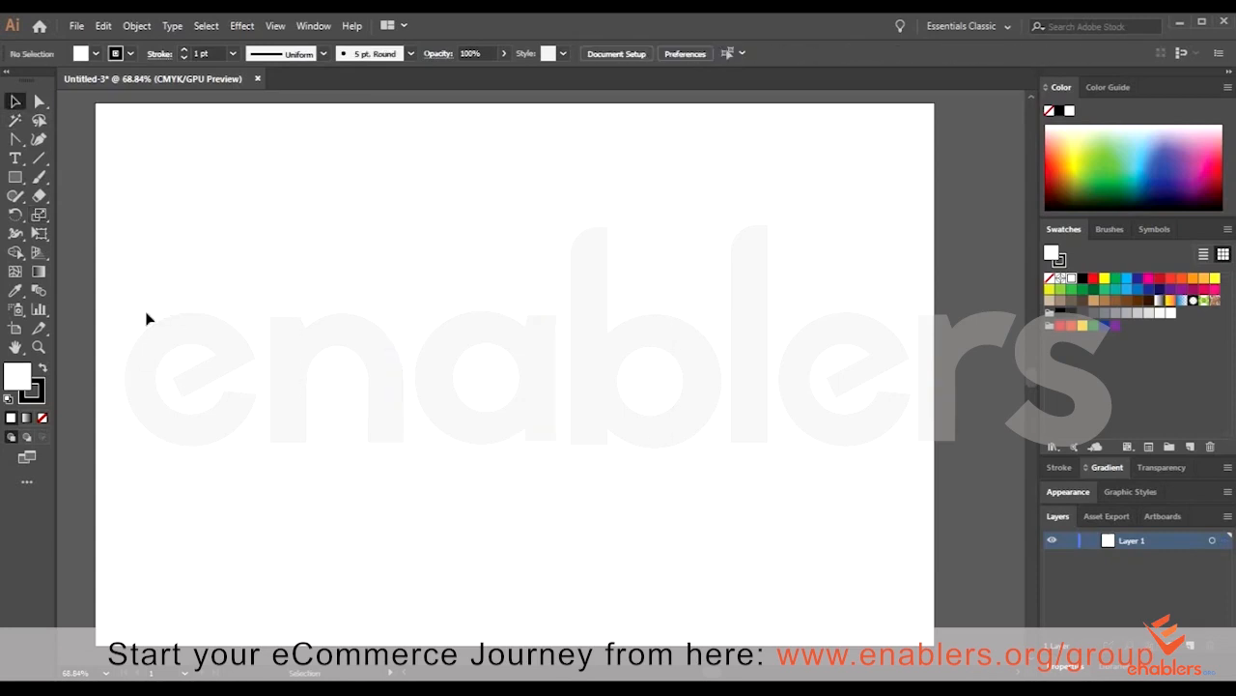
- Draw three rectangles: a large central one, one about 285 × 344 pt to its right and one about 209 × 317 pt to its left
left_click(15, 177)
mouse_move(331, 199)
left_mouse_down()
mouse_move(537, 444)
mouse_move(603, 490)
left_mouse_up()
left_click_drag(661, 240, 856, 474)
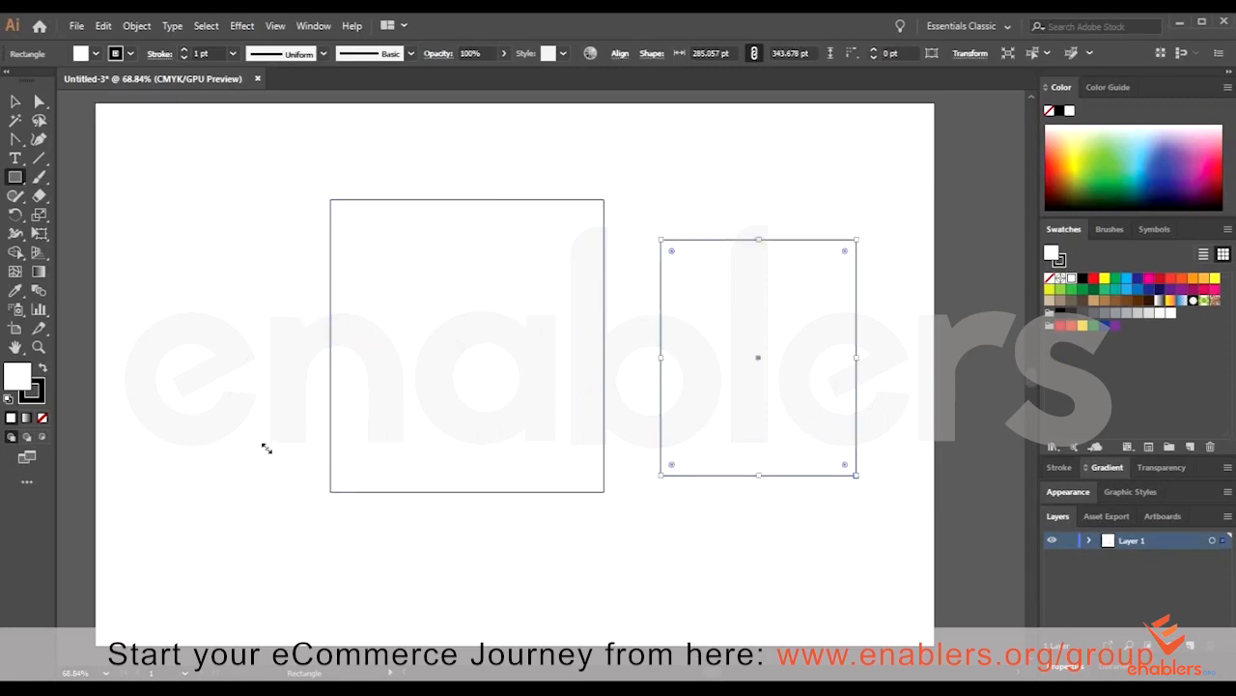
left_click_drag(120, 228, 264, 444)
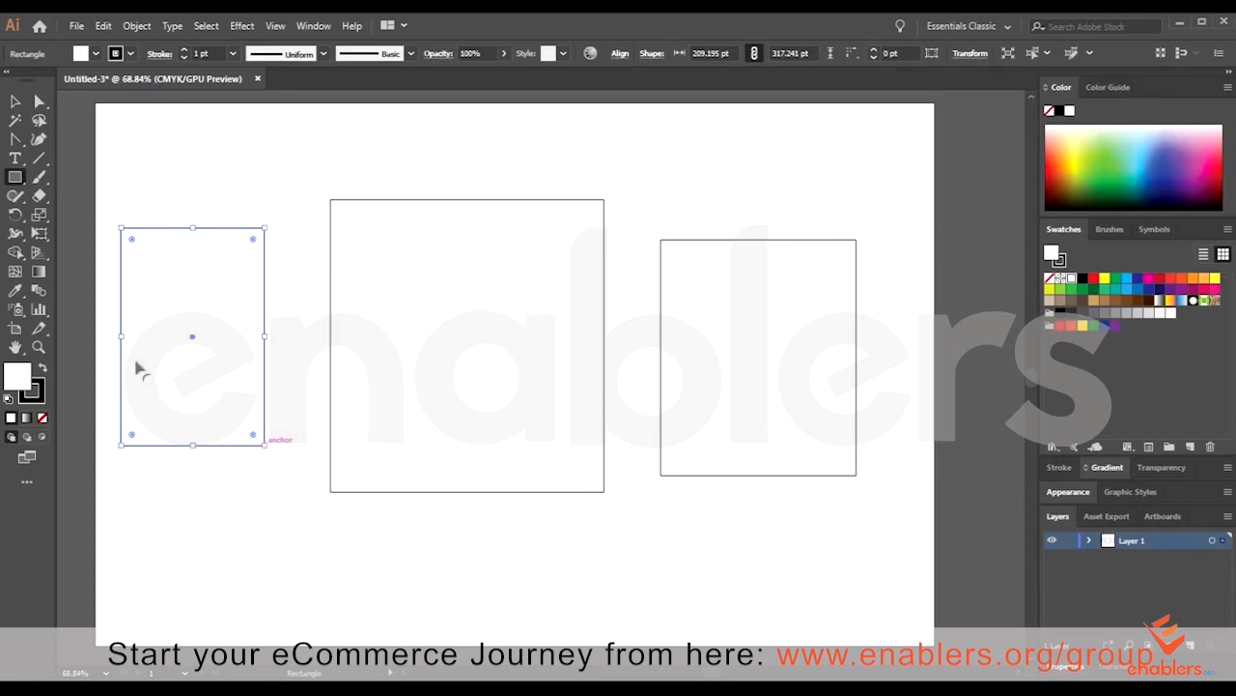
- Activate the Artboard tool and browse the available artboard size presets, keeping Tabloid
left_click(16, 329)
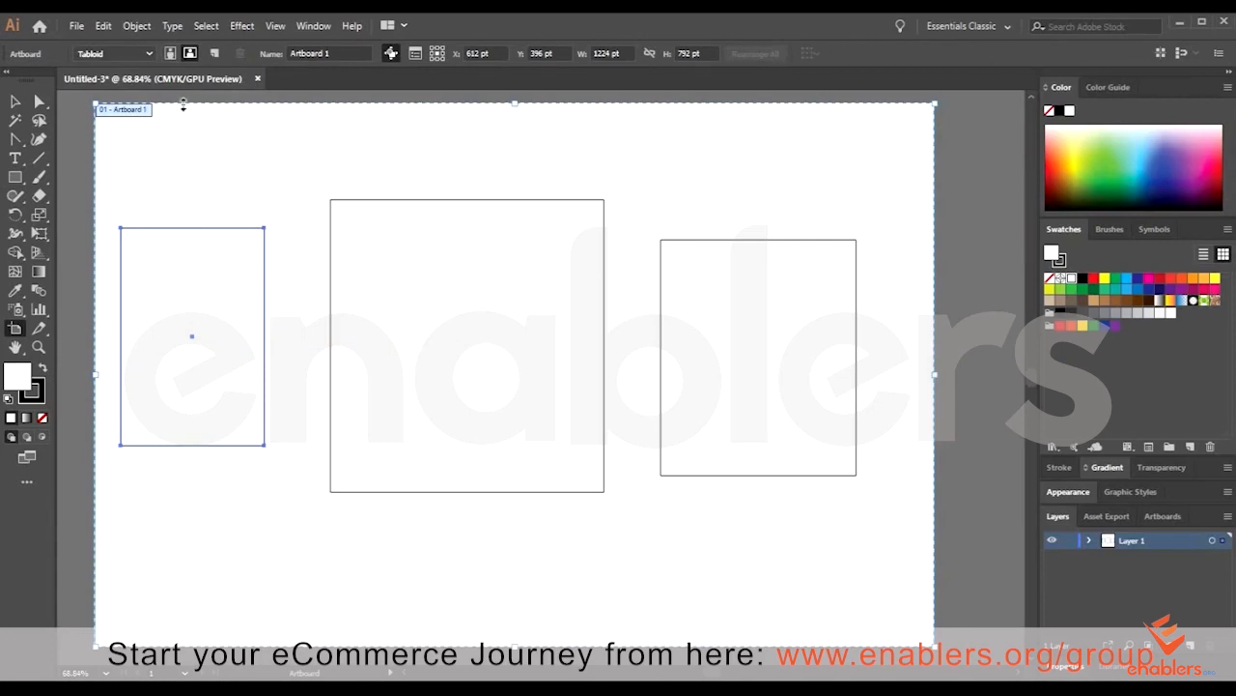
left_click(150, 54)
scroll(144, 251, "down", 1)
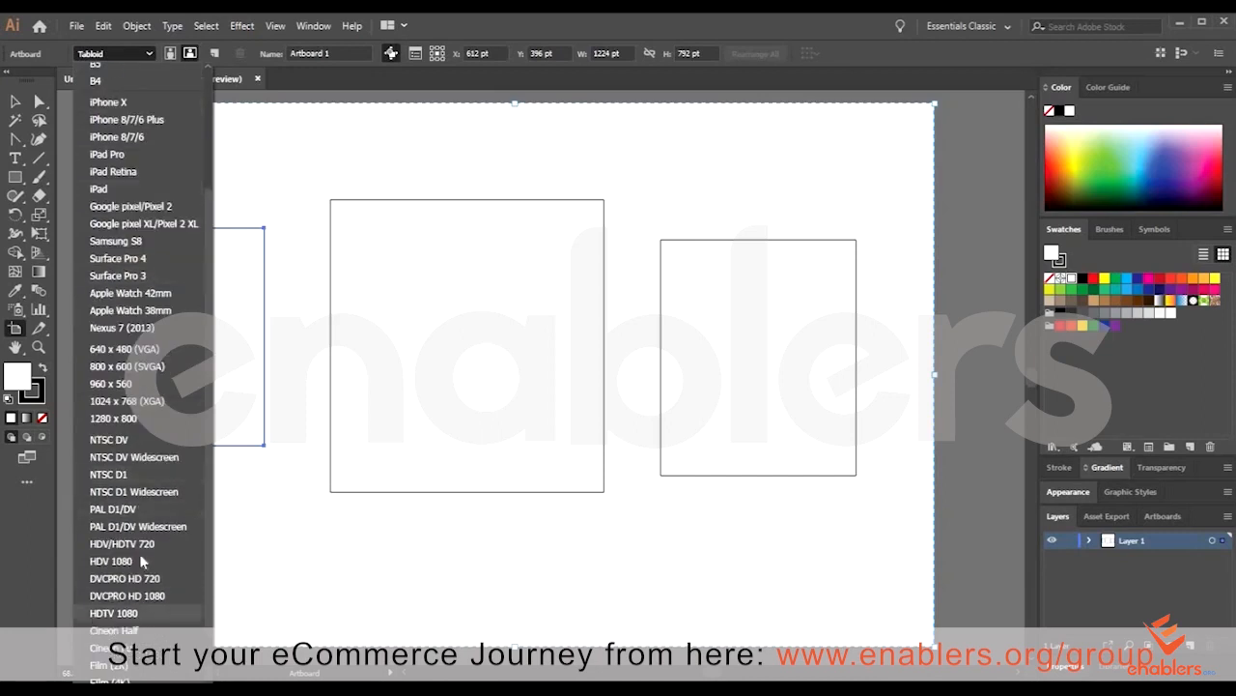
scroll(140, 541, "up", 3)
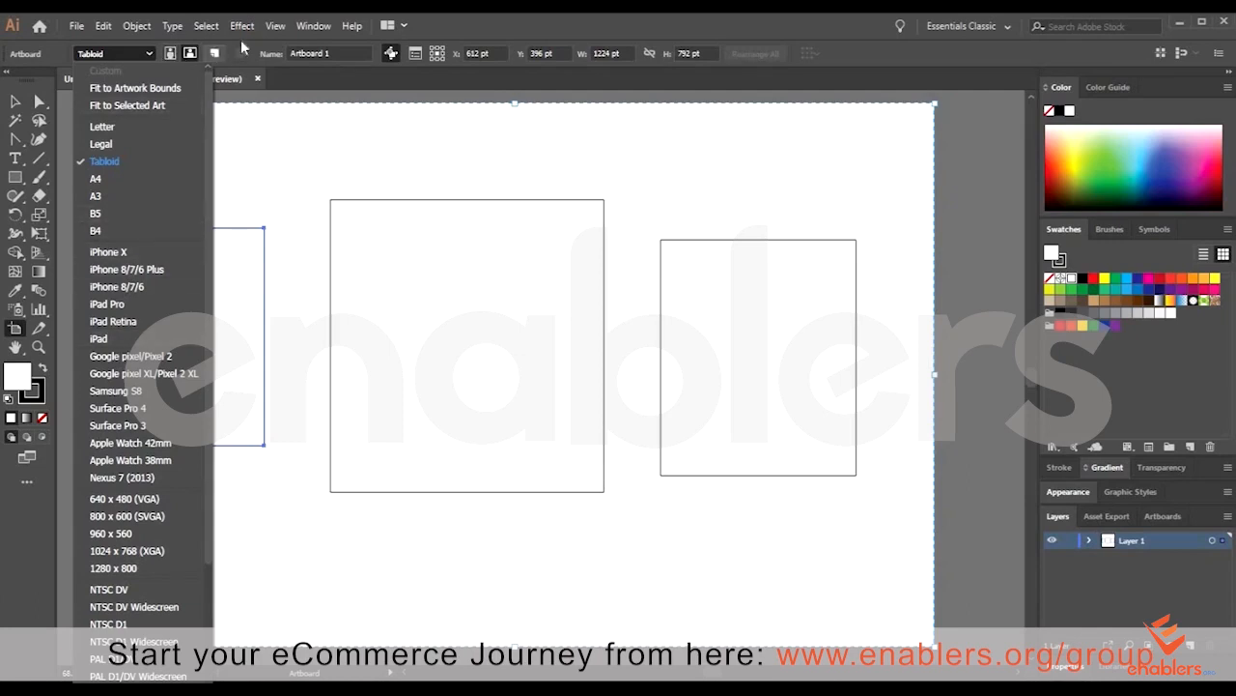
left_click(170, 55)
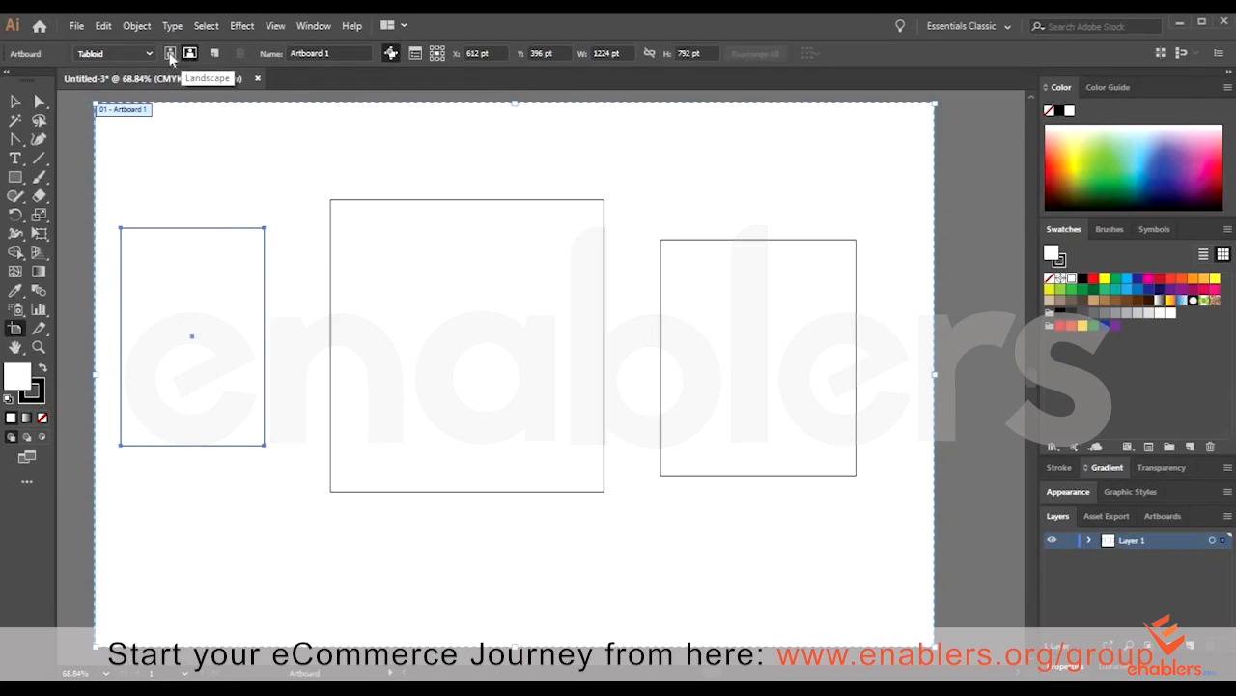
- Switch the Tabloid artboard to portrait orientation and return it to landscape
left_click(170, 53)
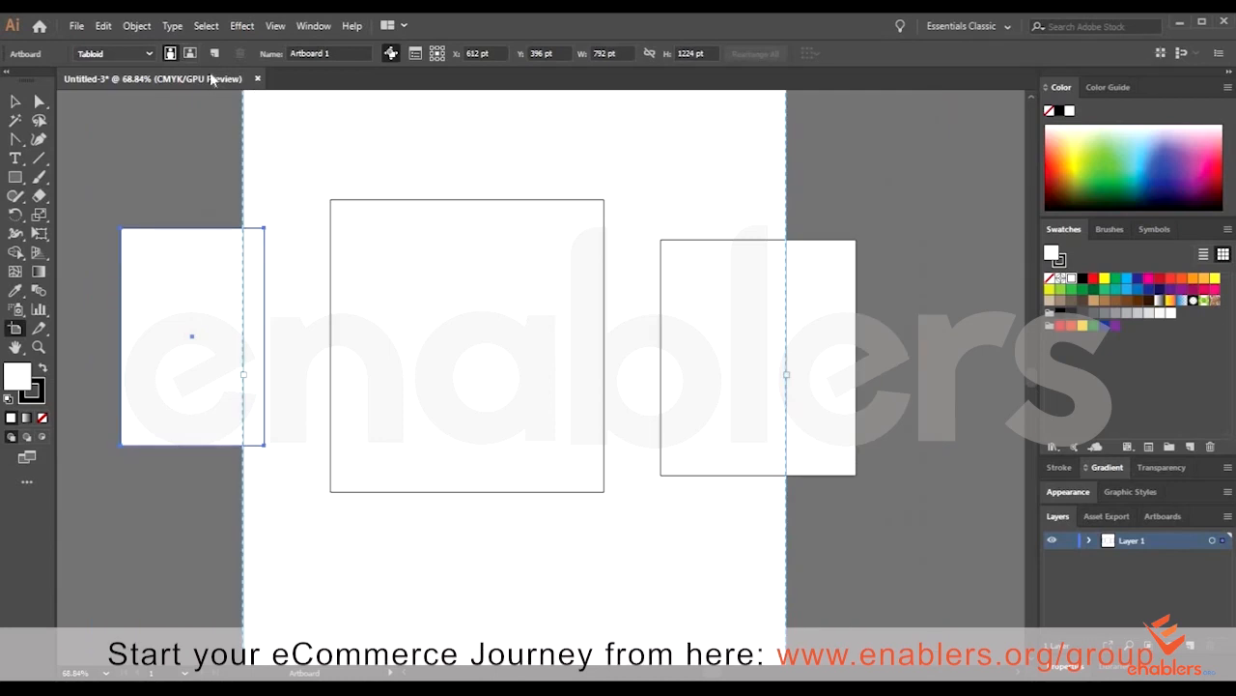
left_click(190, 53)
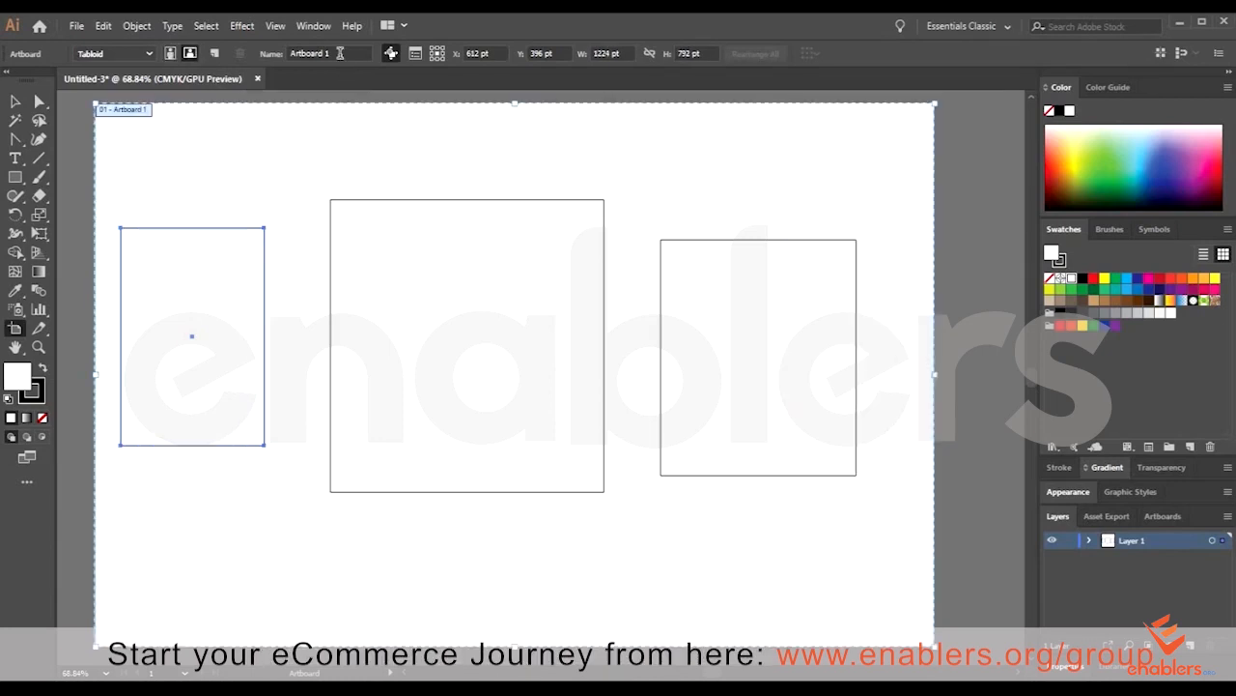
left_click(340, 53)
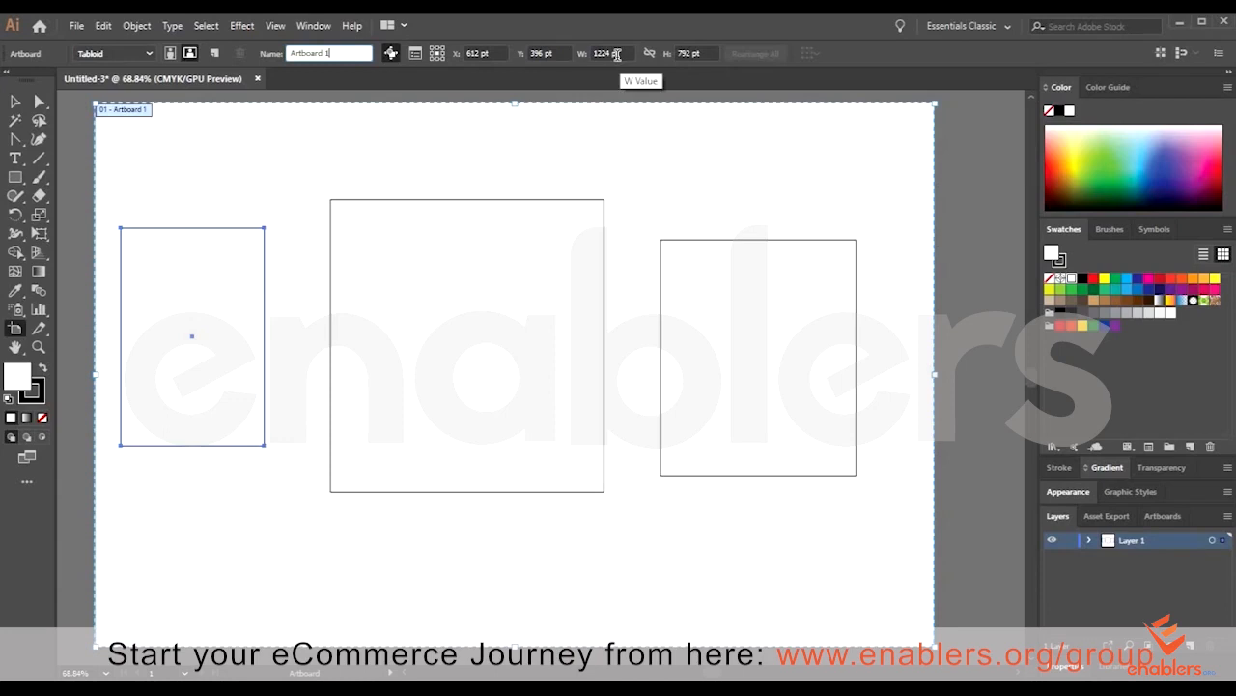
- Select all three rectangles and delete them from the artboard
left_click(19, 105)
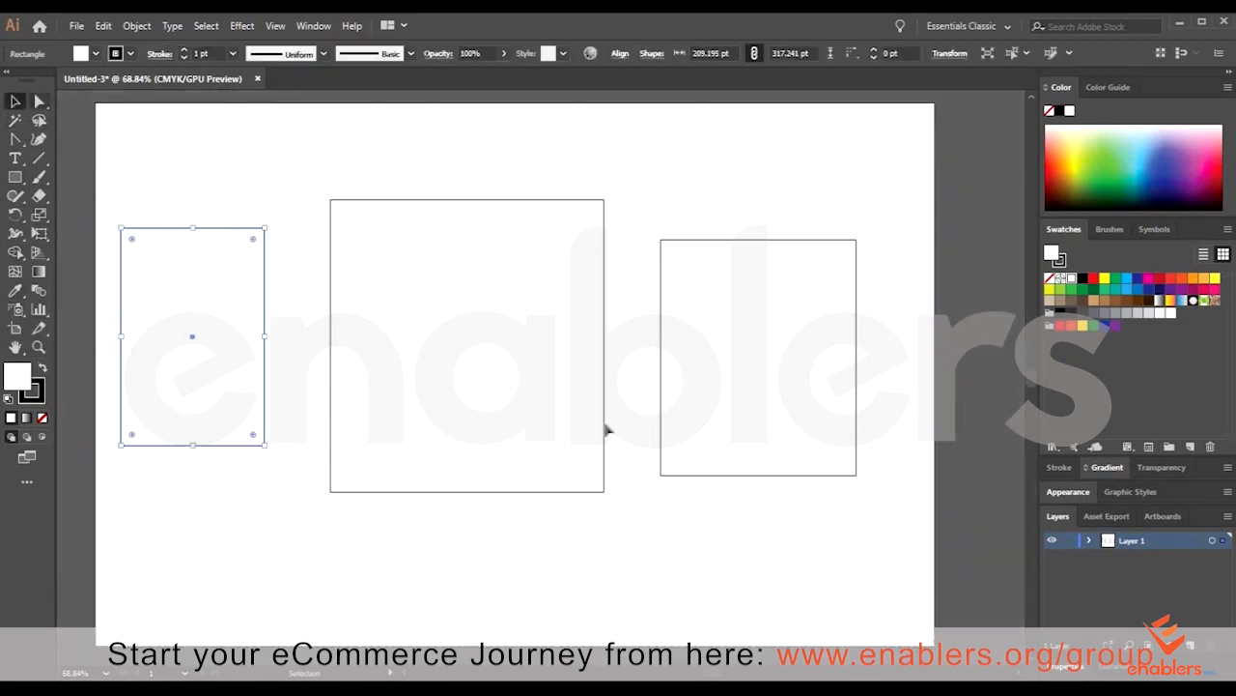
key("ctrl+a")
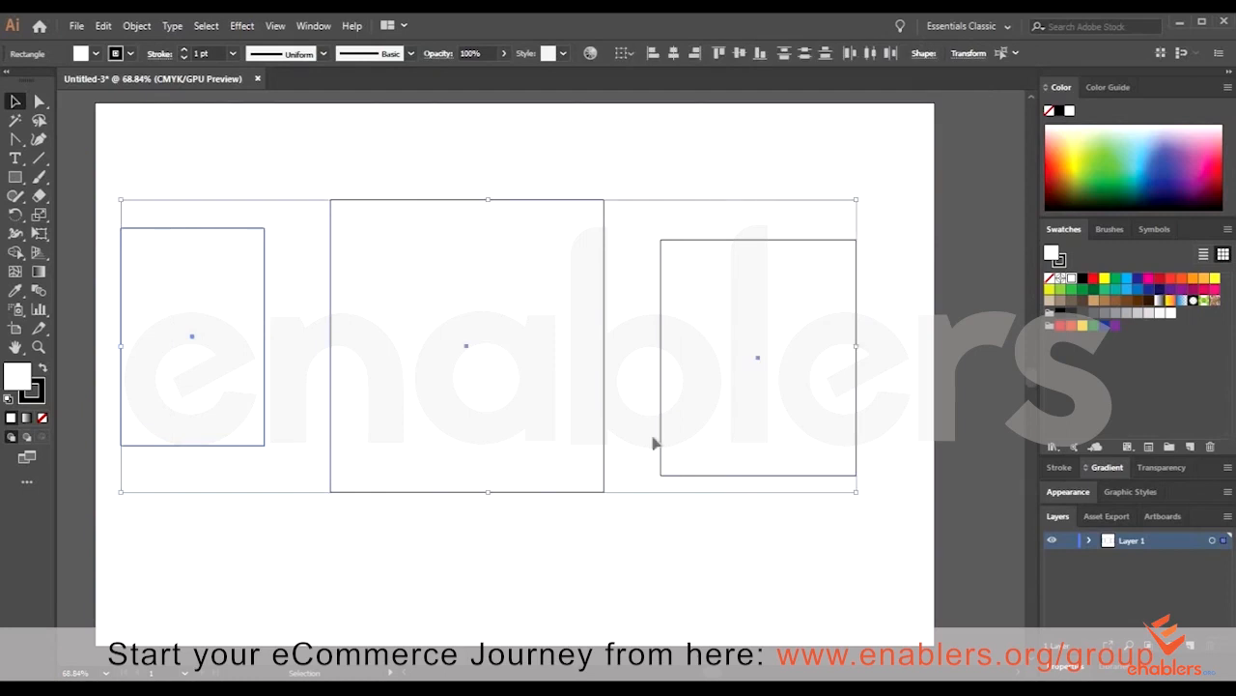
key("Delete")
- Draw four straight segments with the Line Segment tool: a steep diagonal, a horizontal one, and two parallel shallow diagonals sloping down to the right
left_click(38, 160)
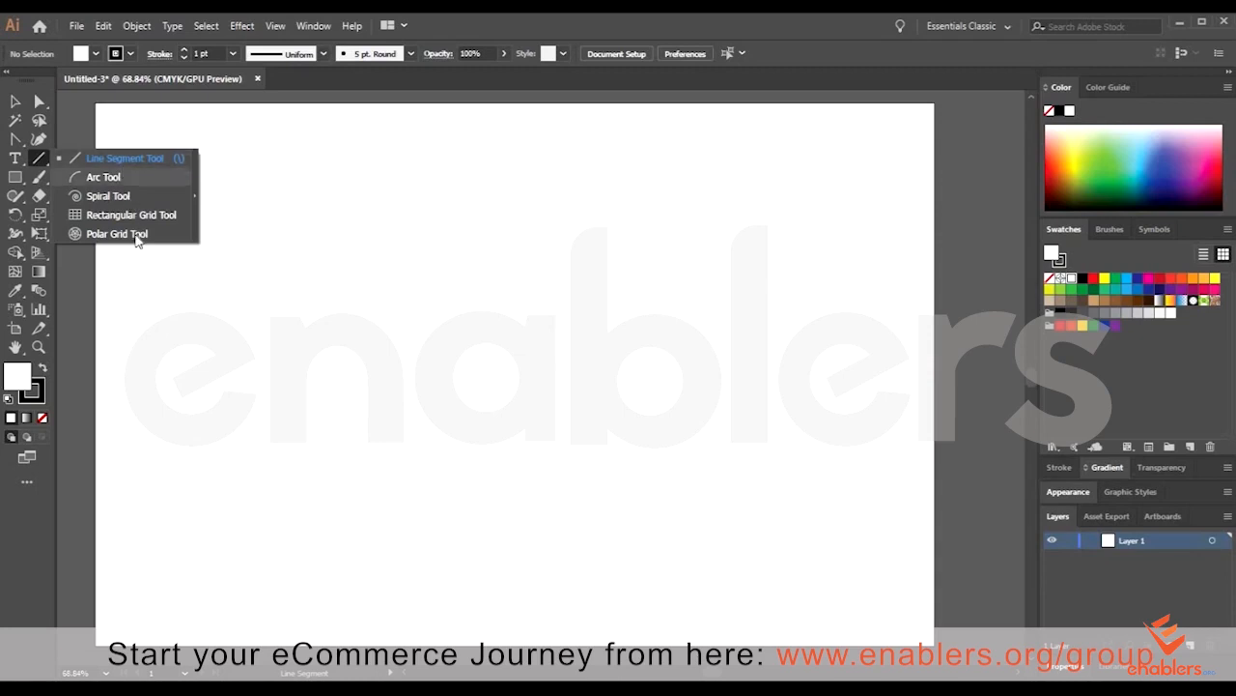
left_click(149, 160)
left_click(589, 378)
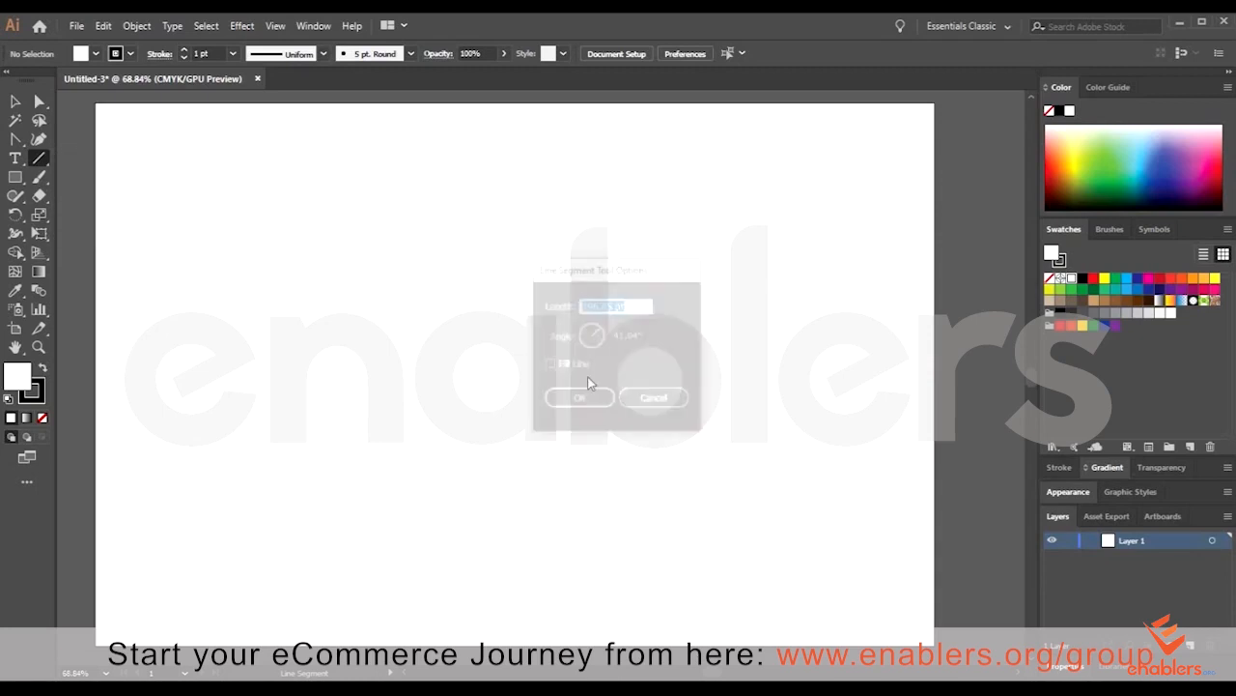
key("Escape")
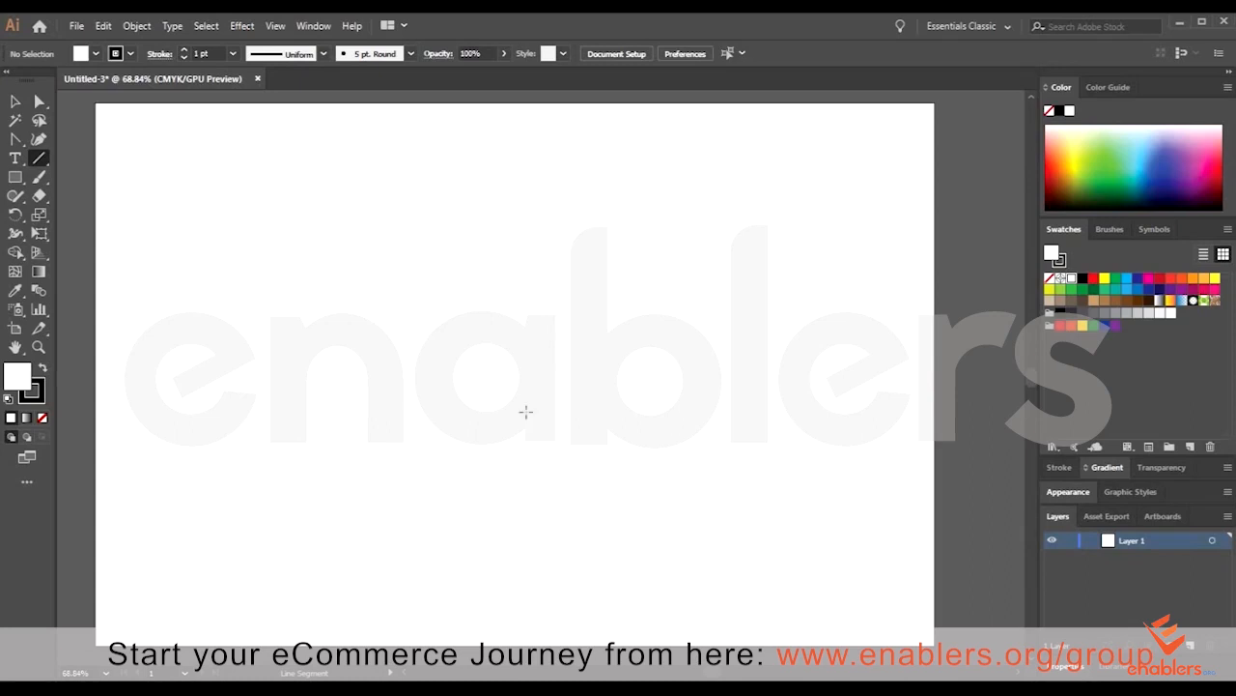
left_click_drag(236, 210, 587, 463)
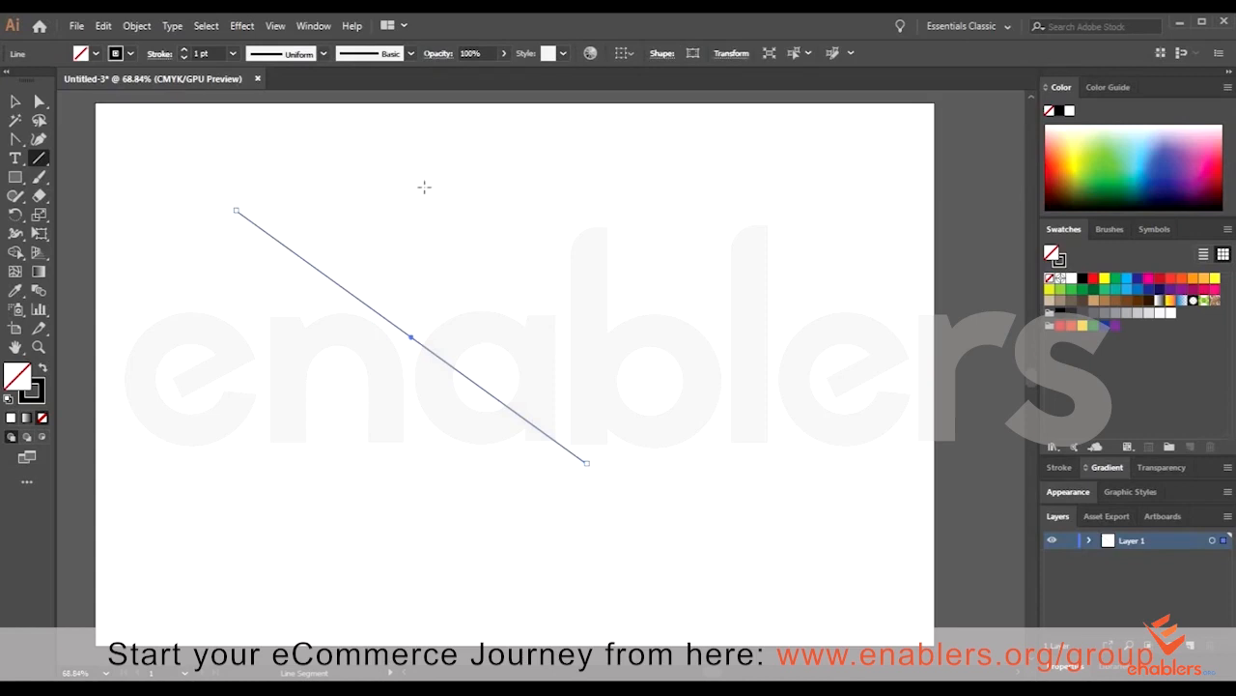
left_click_drag(419, 184, 822, 184)
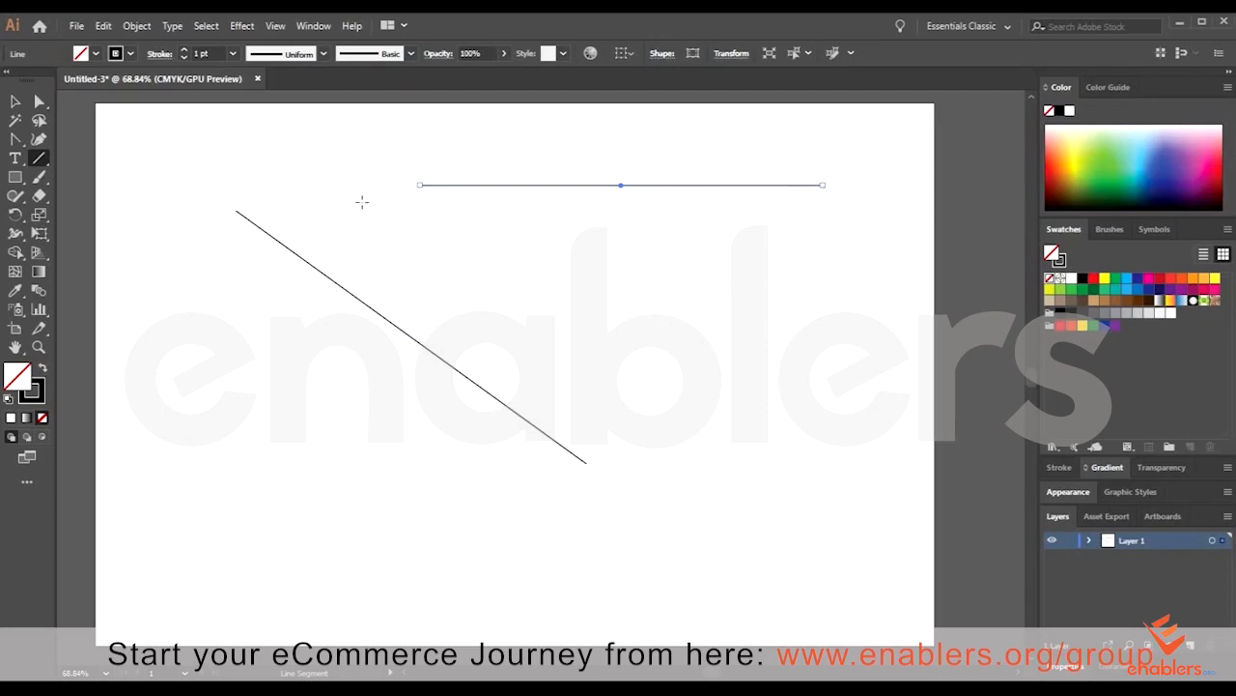
left_click_drag(363, 202, 792, 307)
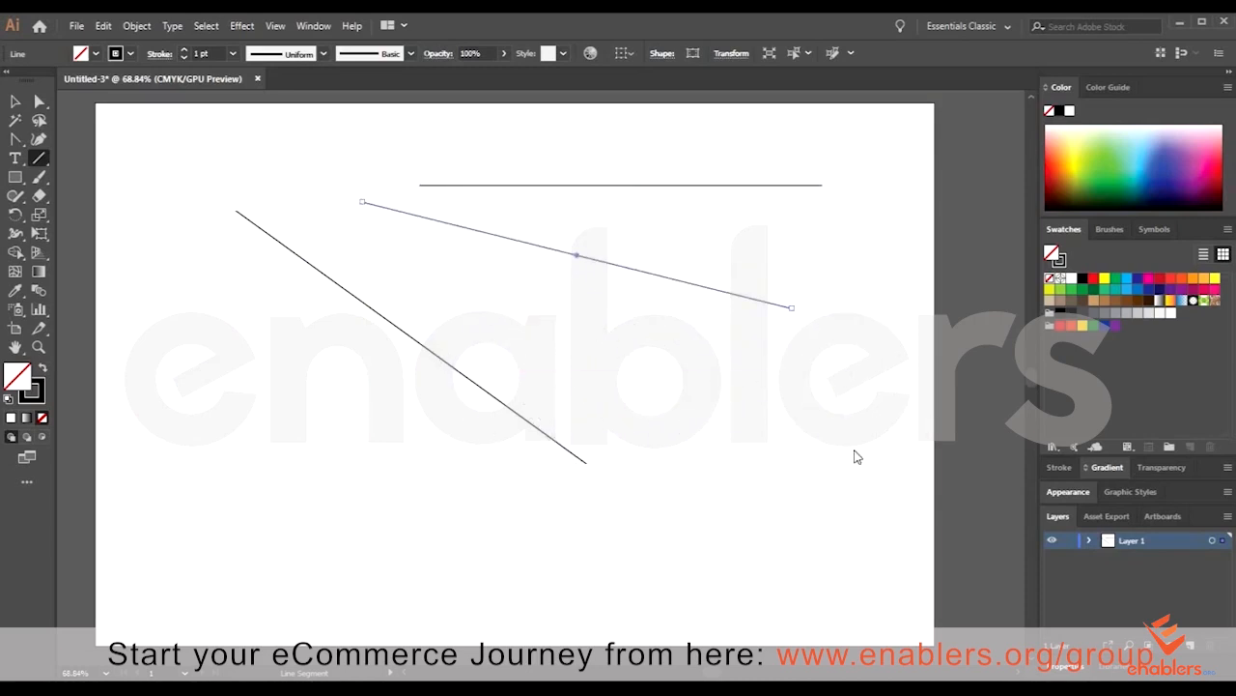
left_click(722, 414)
left_click(579, 399)
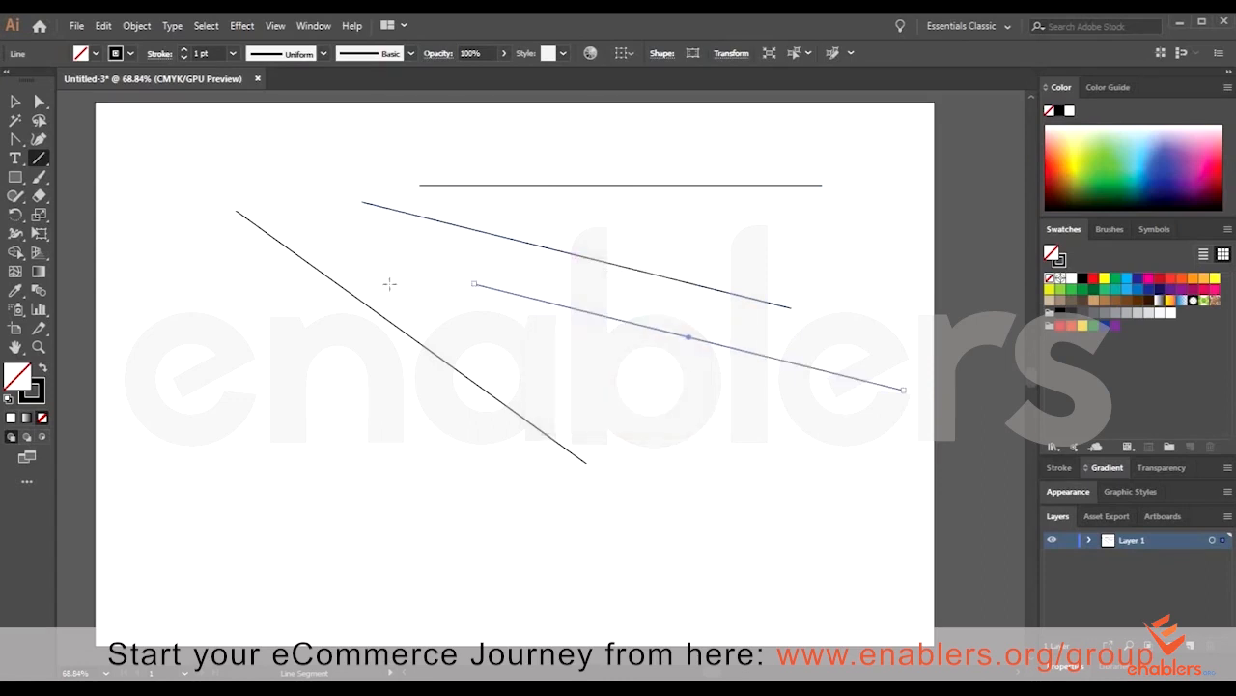
- Extend the lowest shallow diagonal from its left end with the Pen tool, adding curved segments around and closing the path at its right end
left_click(16, 140)
left_click(15, 139)
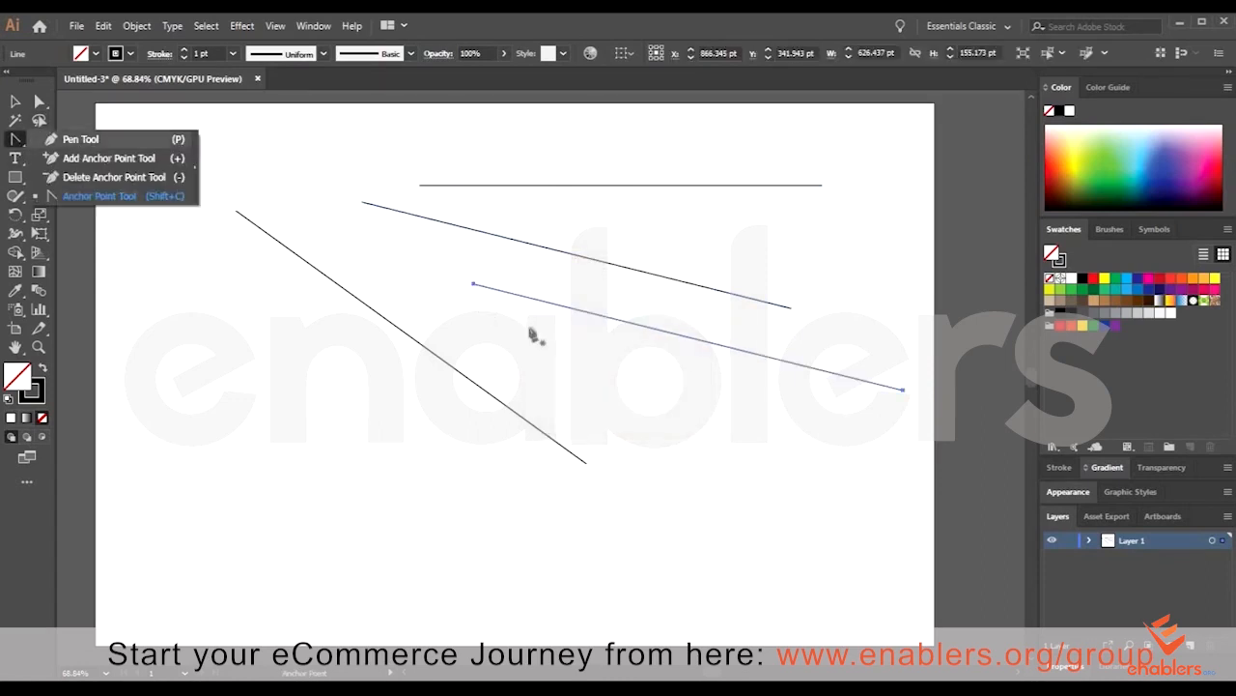
left_click(77, 135)
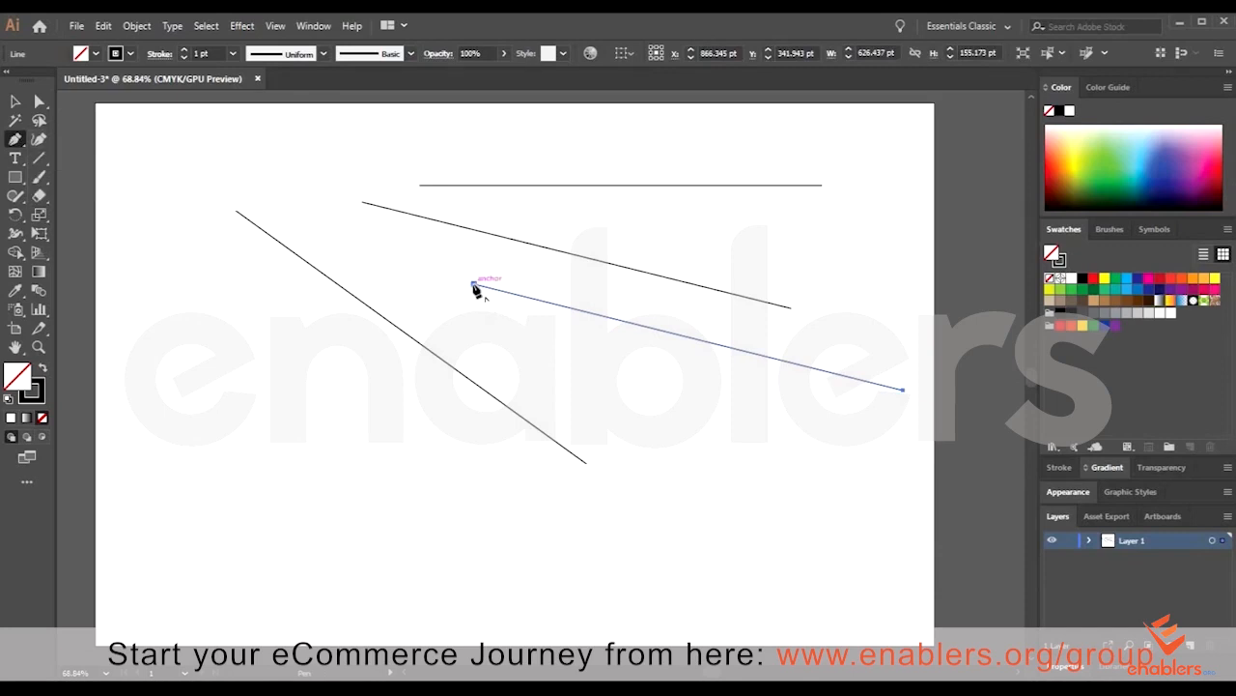
left_click(473, 285)
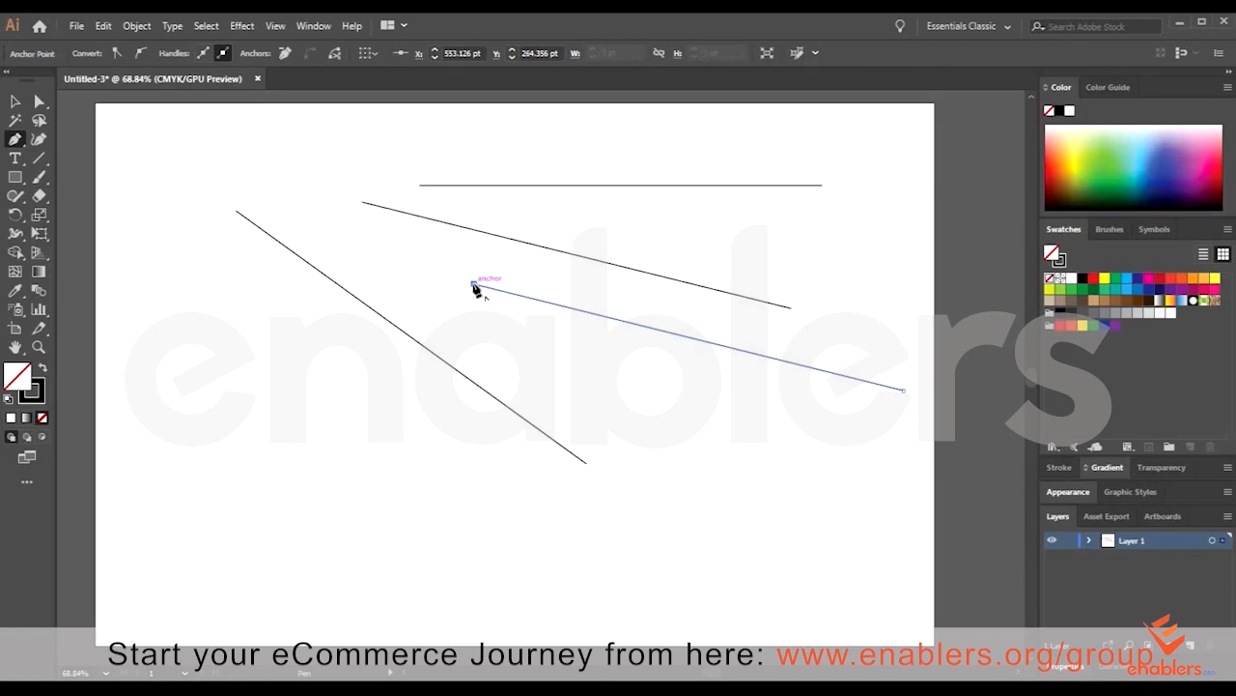
mouse_move(291, 375)
left_mouse_down()
mouse_move(314, 448)
mouse_move(282, 500)
mouse_move(264, 480)
mouse_move(296, 385)
left_mouse_up()
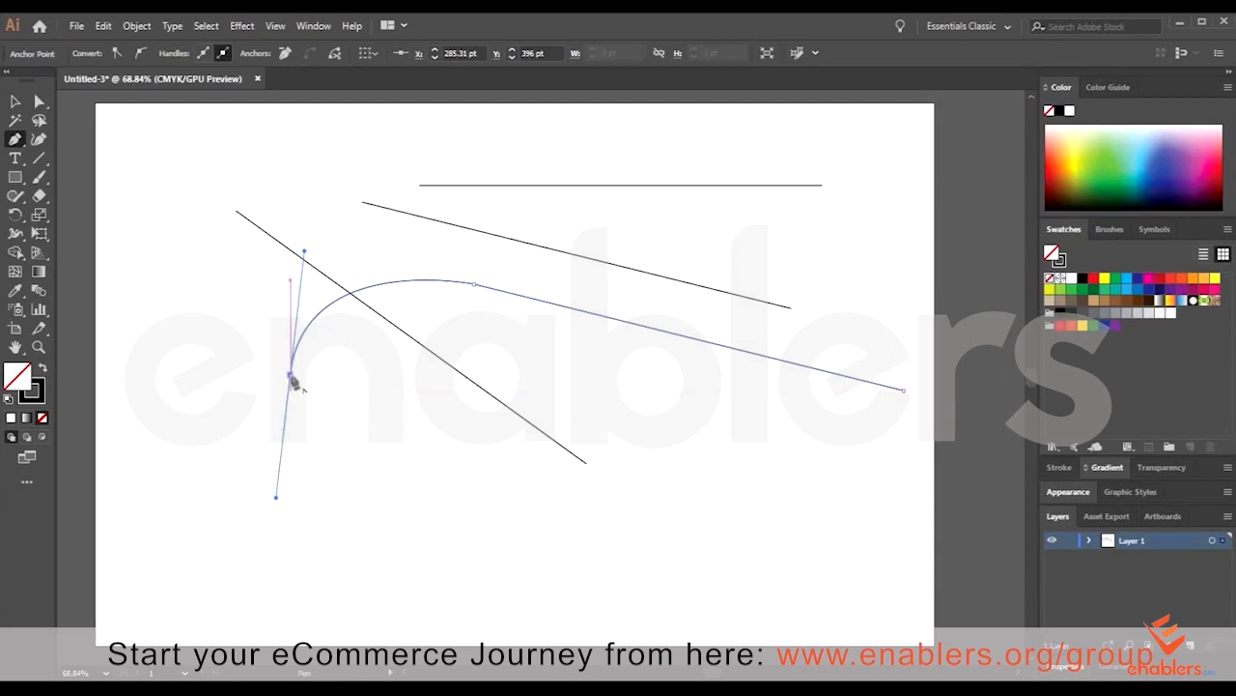
left_click(291, 375)
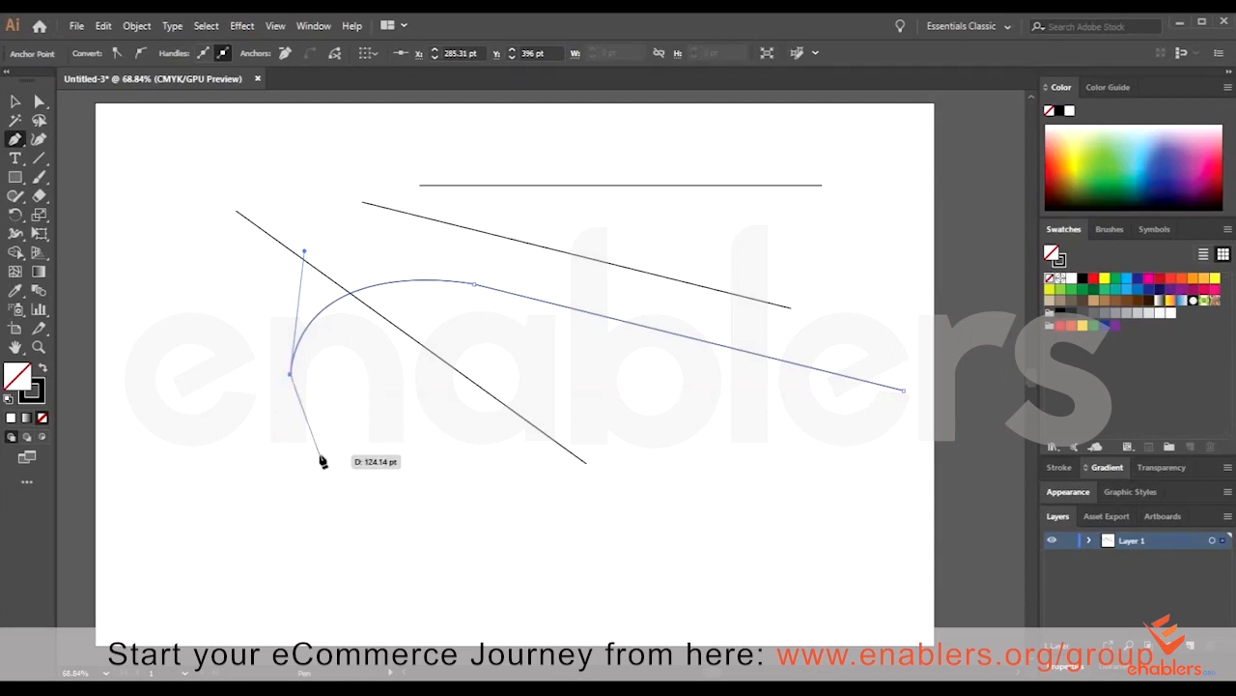
left_click_drag(376, 517, 576, 556)
left_click(748, 454)
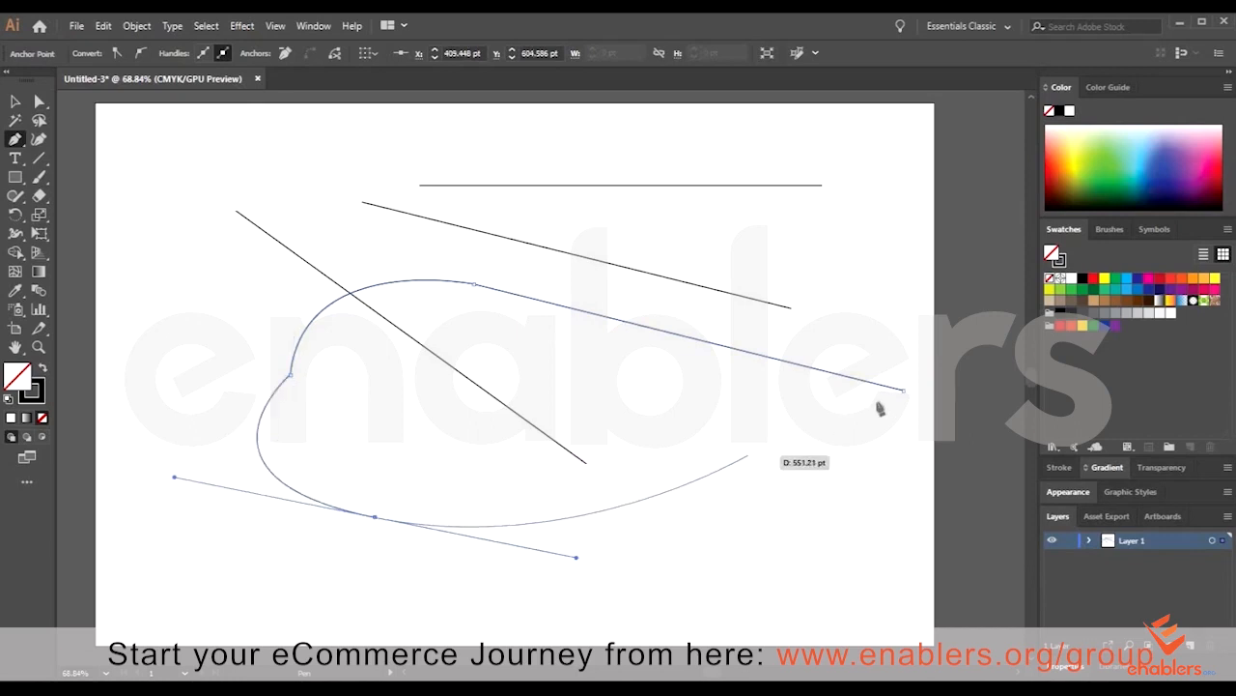
left_click(904, 394)
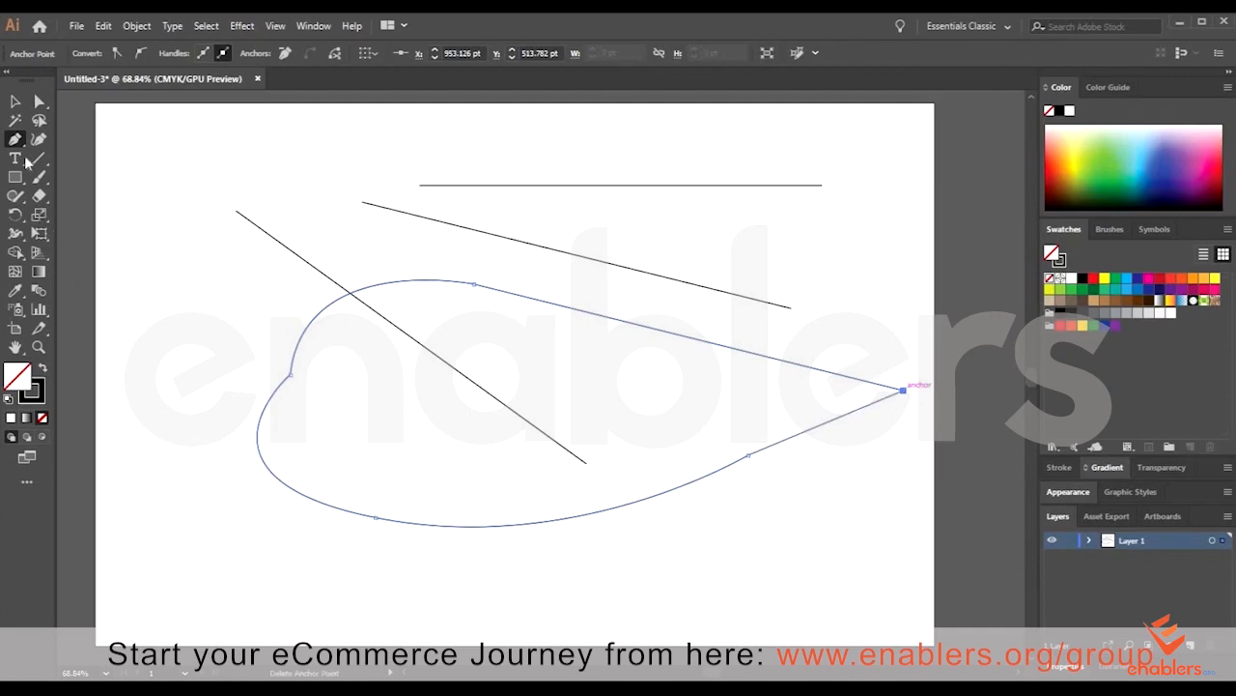
- Move the closed curved path up and to the left, and delete it together with all the lines
left_click(14, 101)
left_click(632, 324)
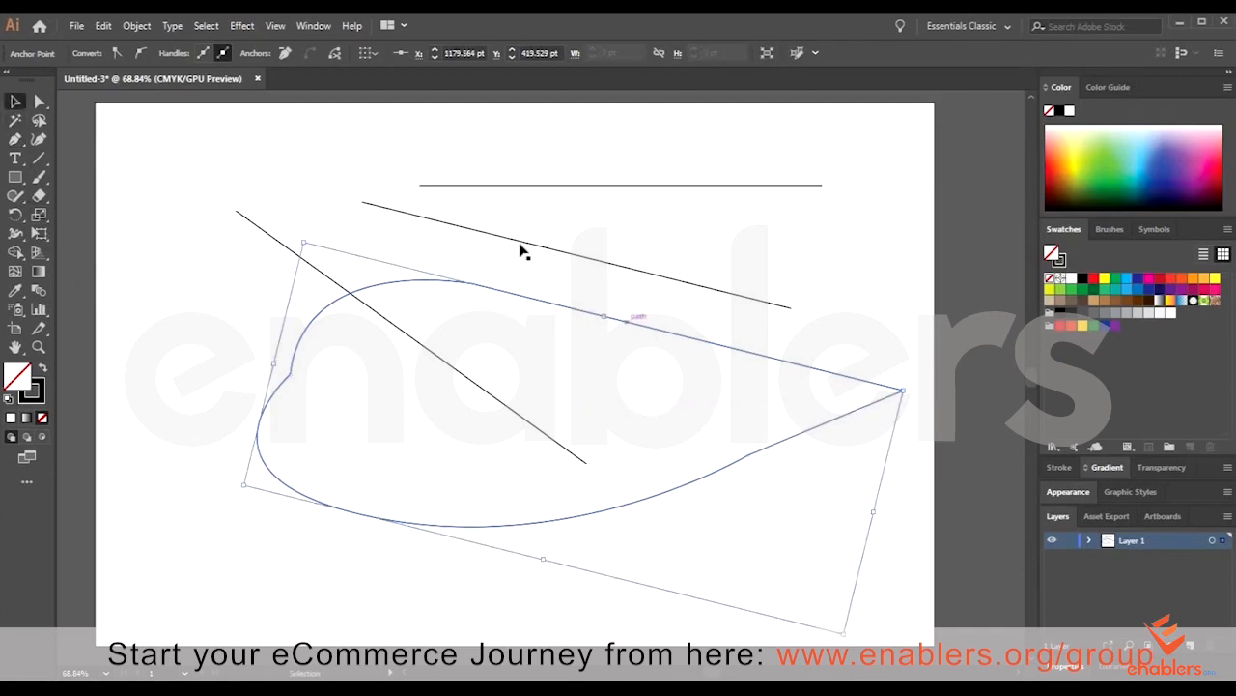
left_click_drag(721, 466, 588, 394)
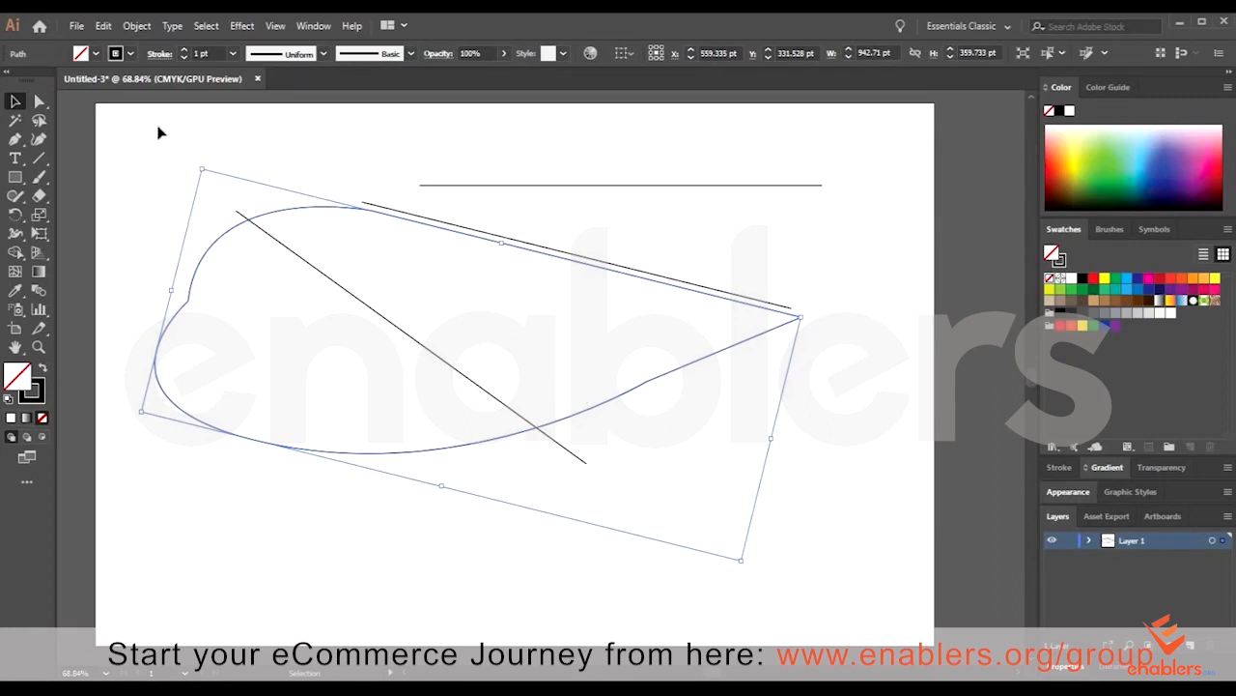
left_click_drag(838, 568, 844, 551)
key("Delete")
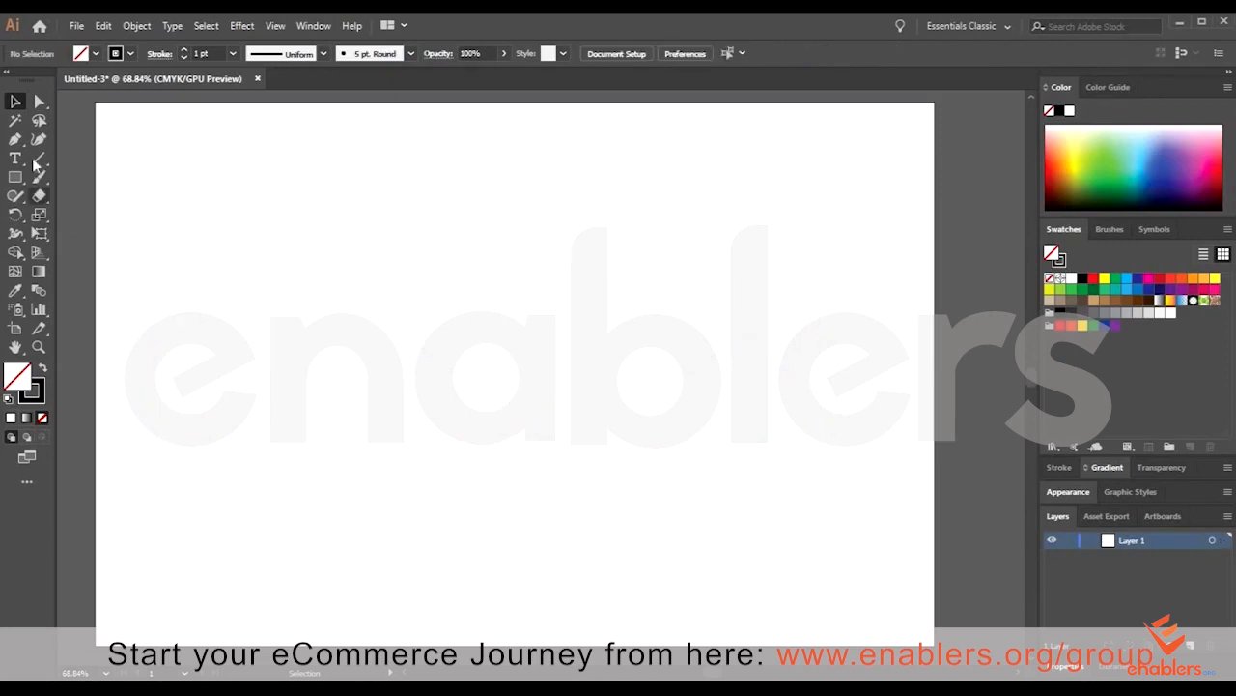
- Draw five overlapping arcs across the artboard with the Arc tool, the last about 420 × 406 pt, starting near the top centre
left_click_drag(39, 157, 98, 176)
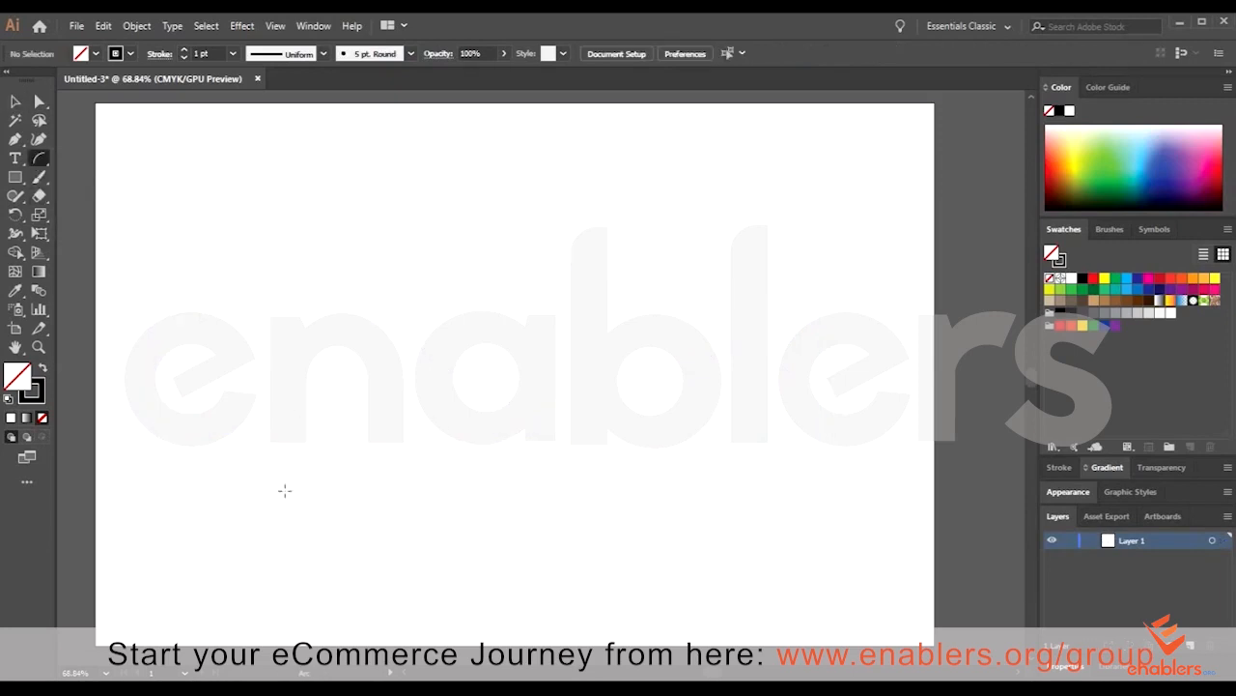
mouse_move(248, 221)
left_mouse_down()
mouse_move(248, 317)
mouse_move(400, 491)
mouse_move(544, 511)
mouse_move(526, 515)
left_mouse_up()
left_click_drag(574, 438, 823, 228)
left_click_drag(567, 228, 227, 491)
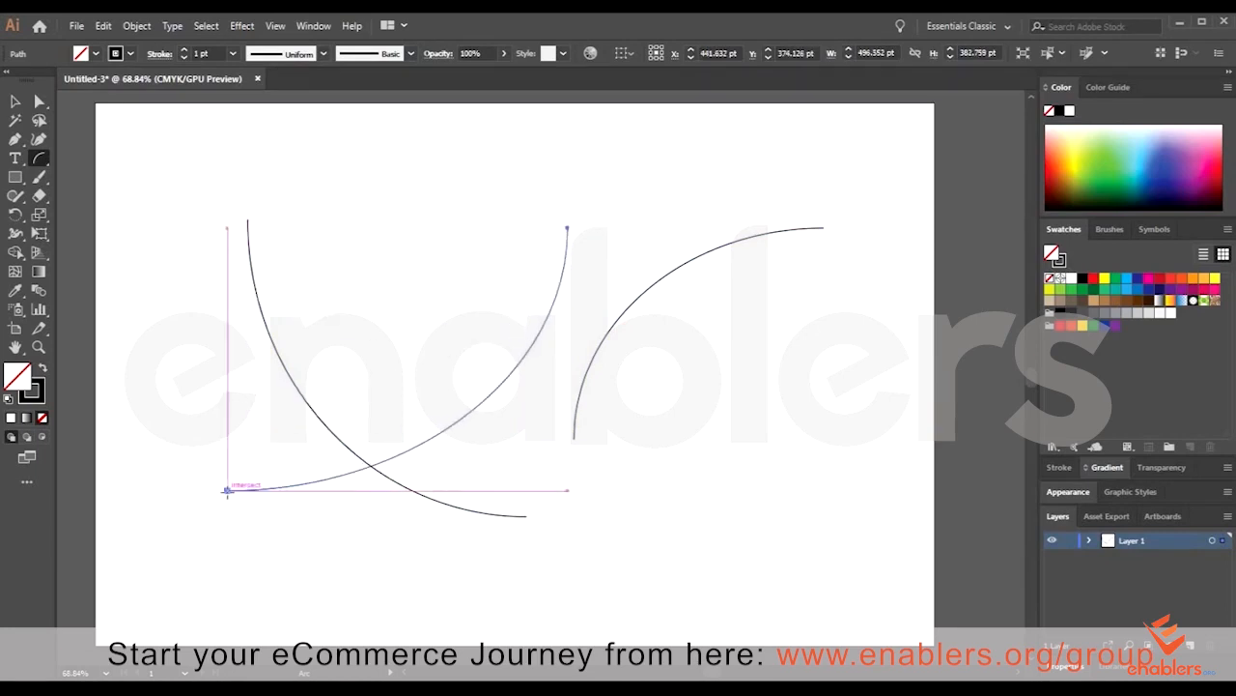
left_click_drag(509, 490, 509, 491)
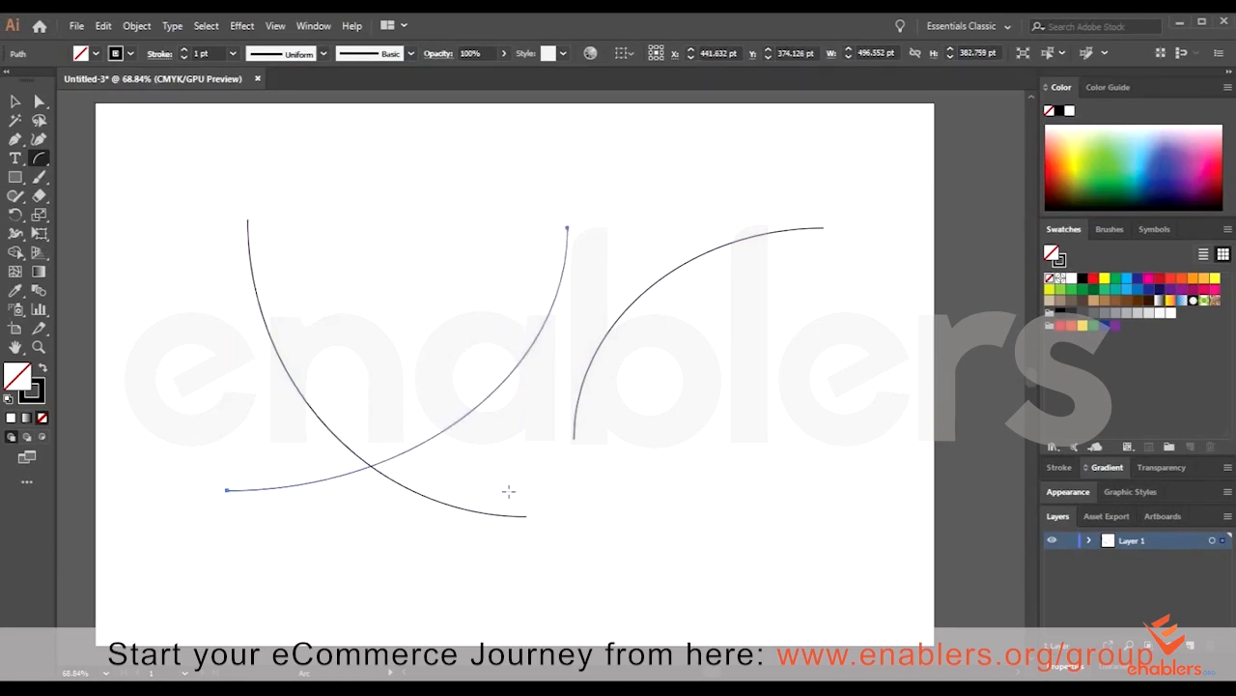
left_click_drag(685, 527, 849, 297)
left_click_drag(478, 177, 477, 177)
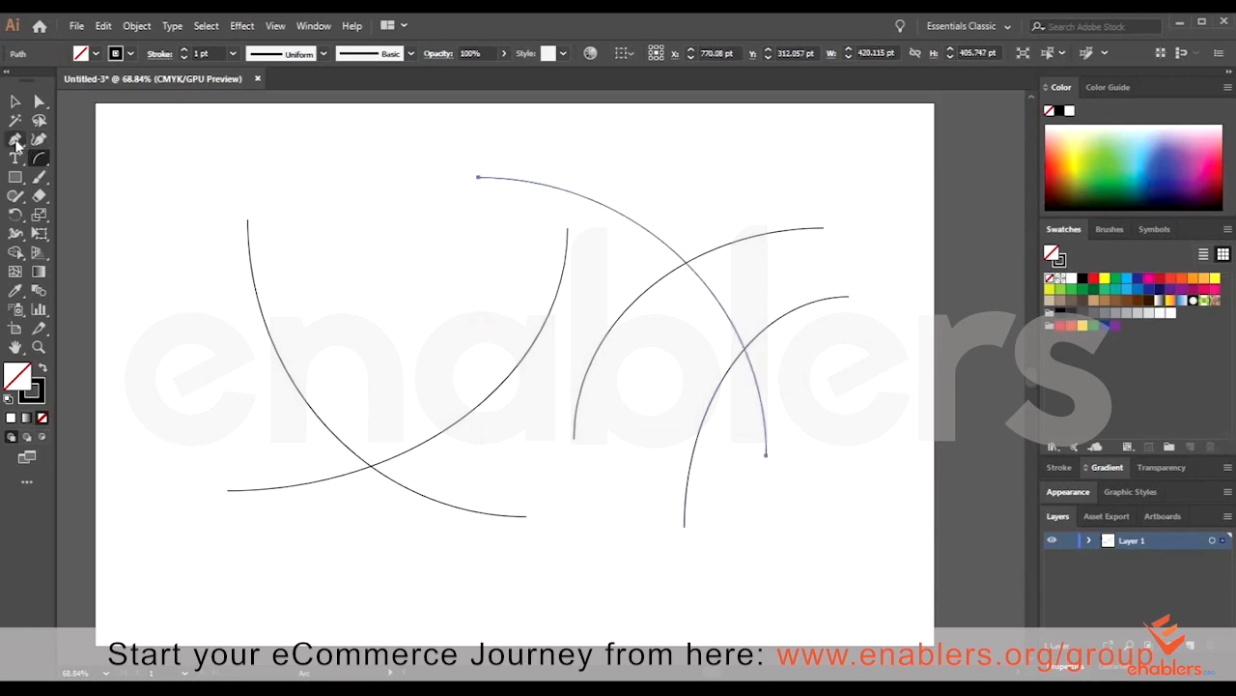
- Continue the topmost arc from its left end with the Pen tool, adding two curved segments that bend down the artboard's left side
left_click(17, 142)
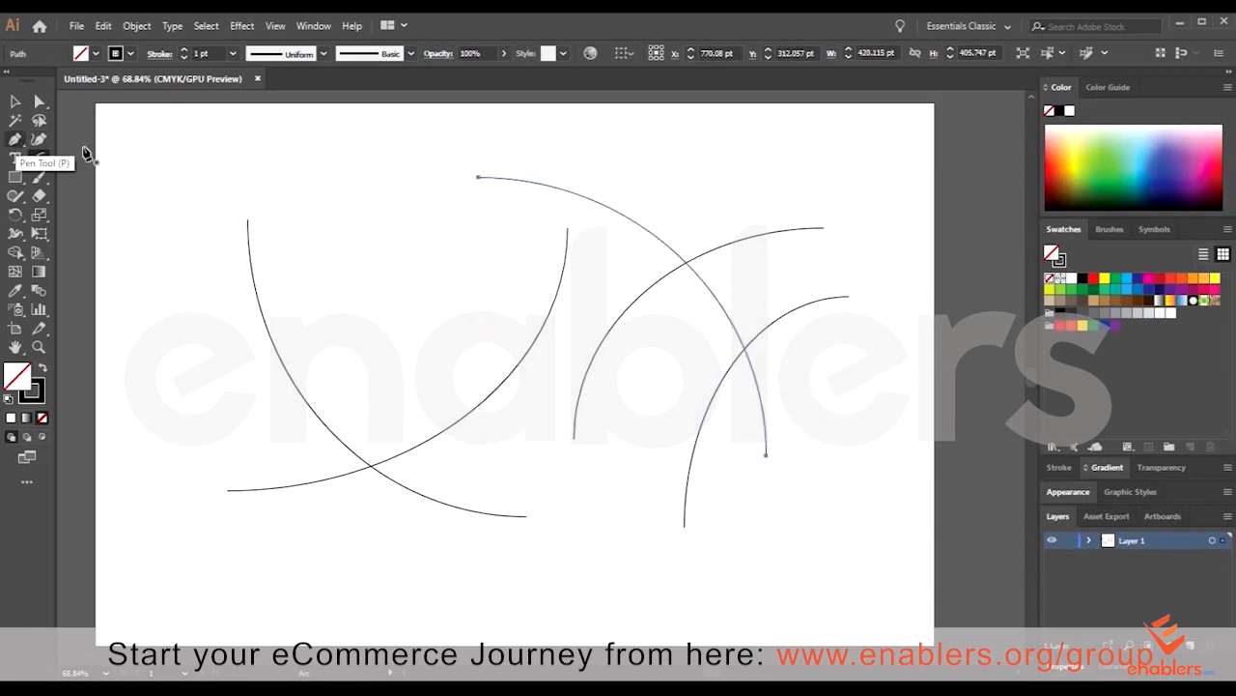
left_click(477, 178)
left_click_drag(307, 177, 298, 225)
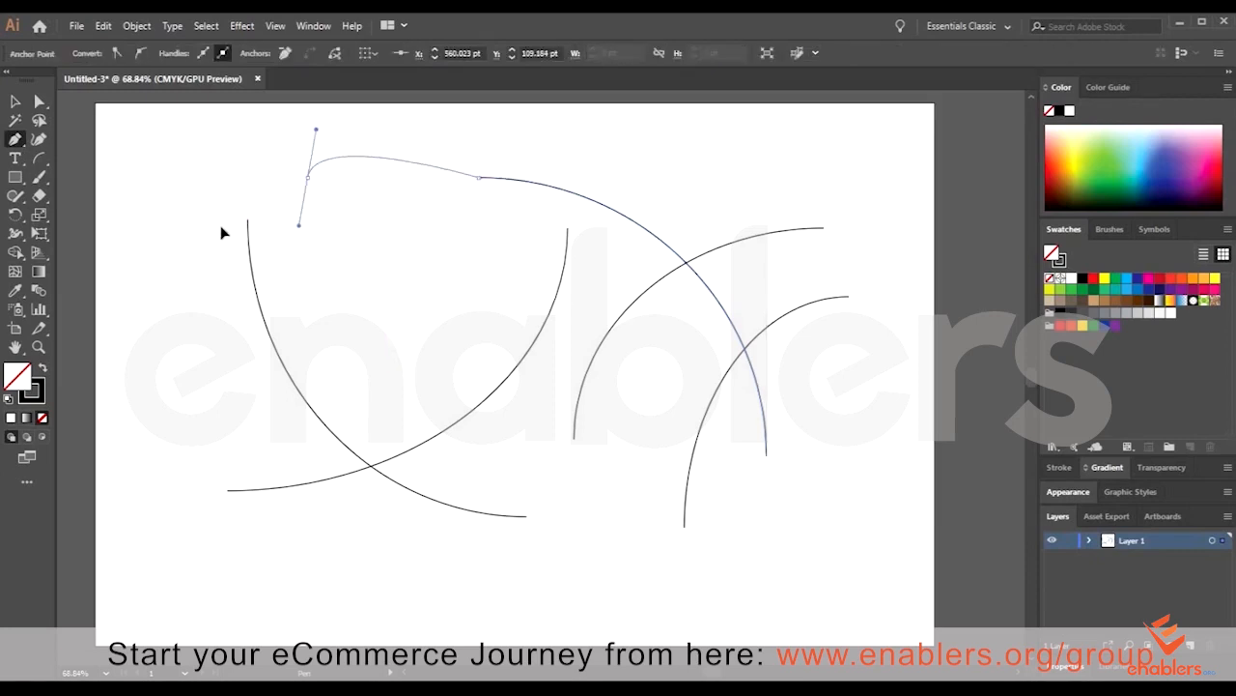
left_click_drag(221, 231, 220, 218)
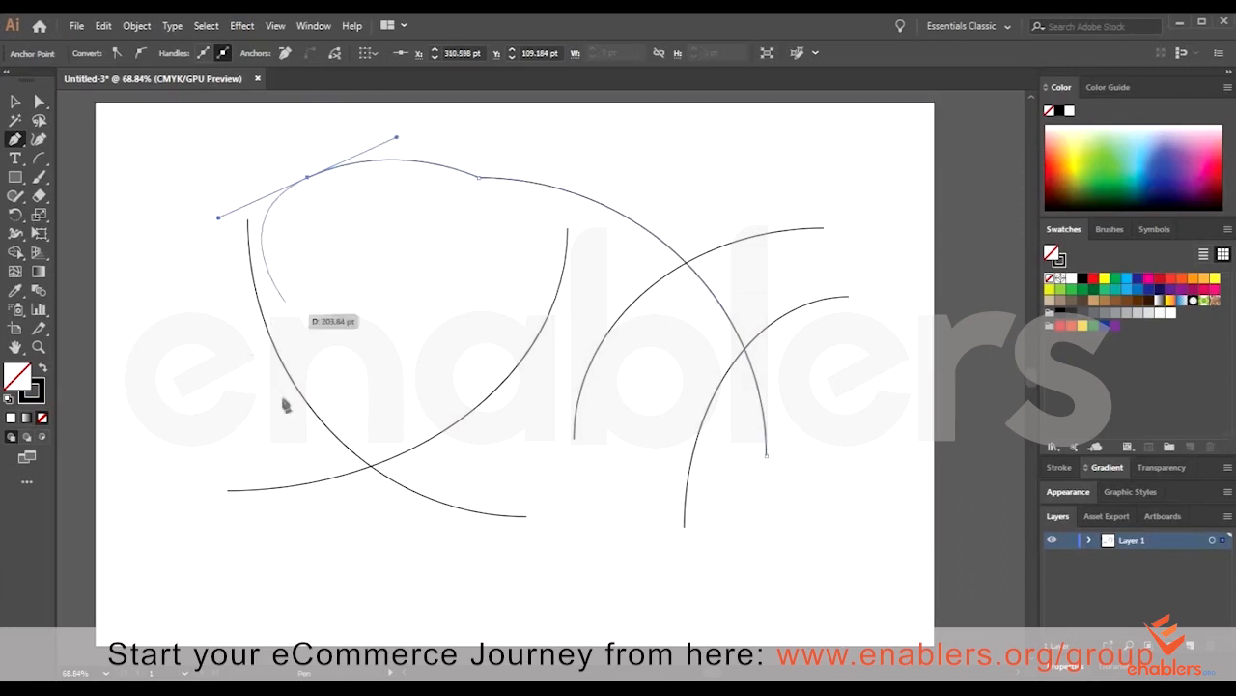
left_click_drag(248, 350, 281, 397)
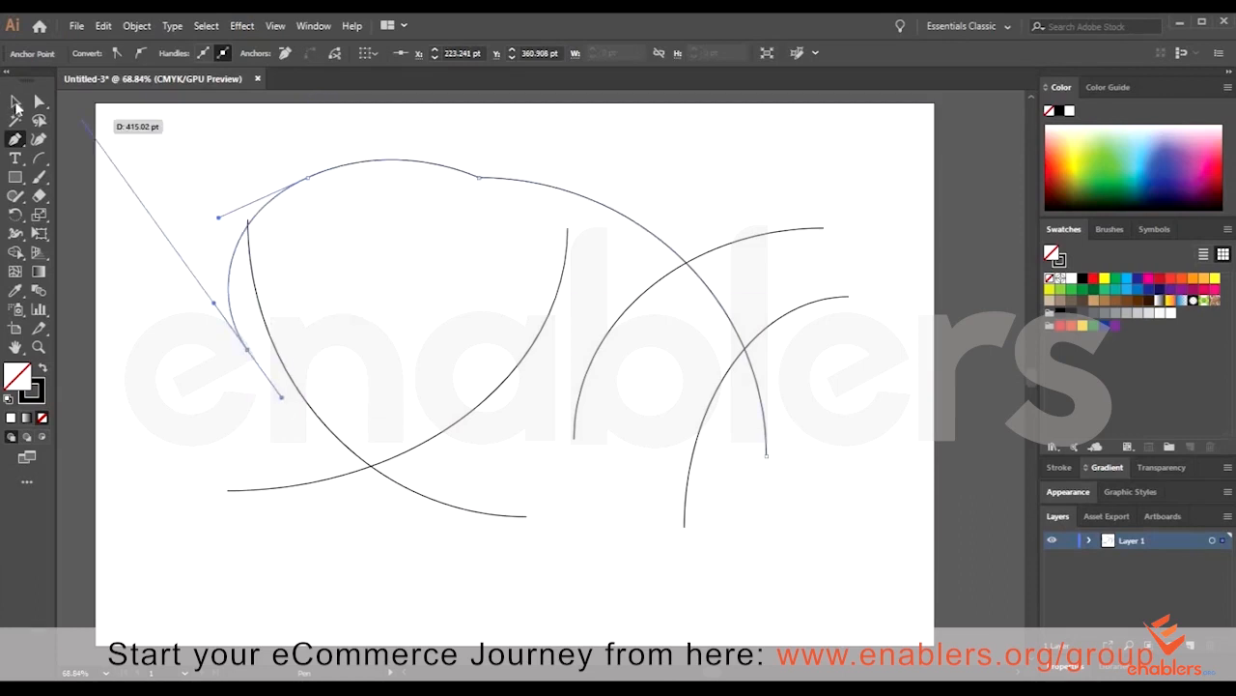
- Select all the arcs and the extended curve and delete them
left_click(16, 101)
mouse_move(160, 127)
left_mouse_down()
mouse_move(767, 566)
mouse_move(816, 568)
left_mouse_up()
key("Delete")
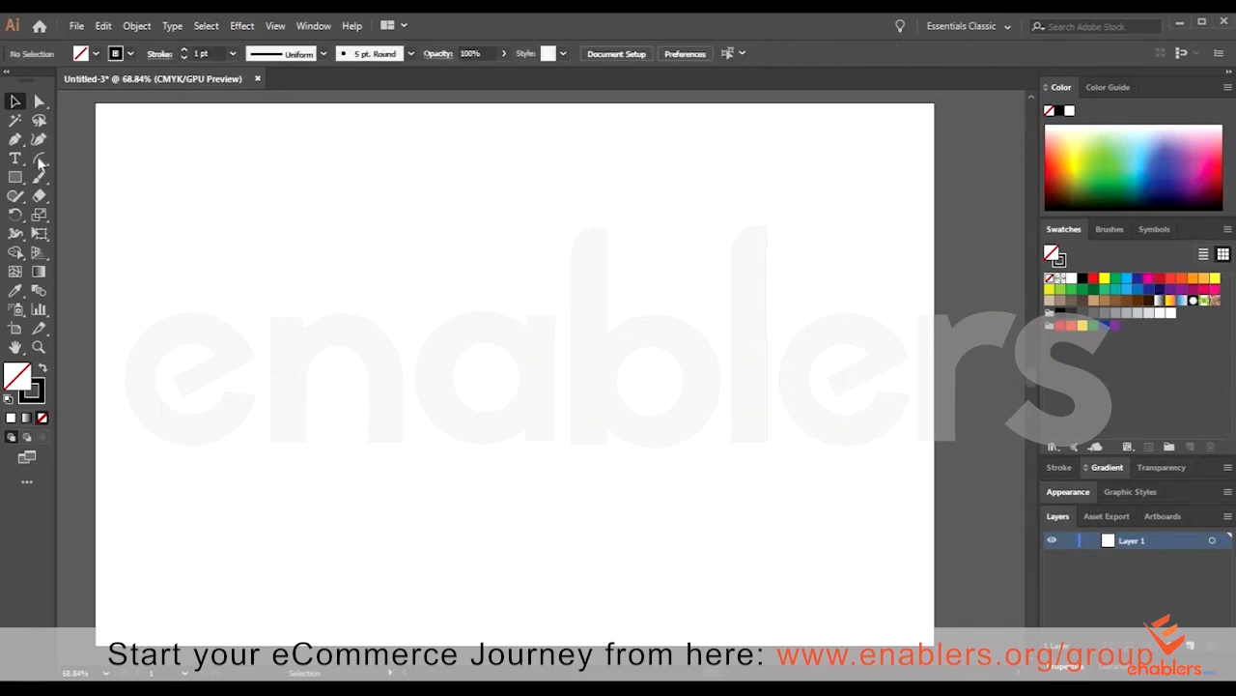
- Draw two spirals with the Spiral tool: a large one left of centre and one about 284 × 301 pt at its upper right
left_click(39, 160)
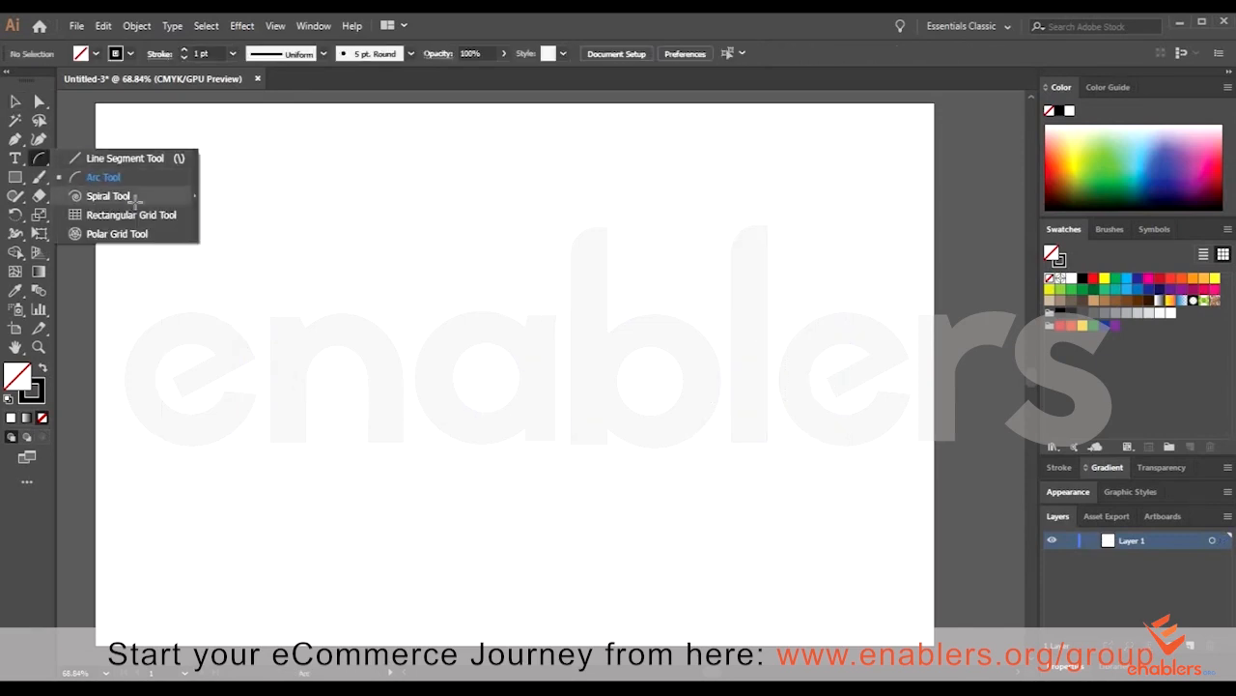
left_click(136, 198)
left_click_drag(436, 273, 614, 356)
left_click_drag(679, 206, 773, 307)
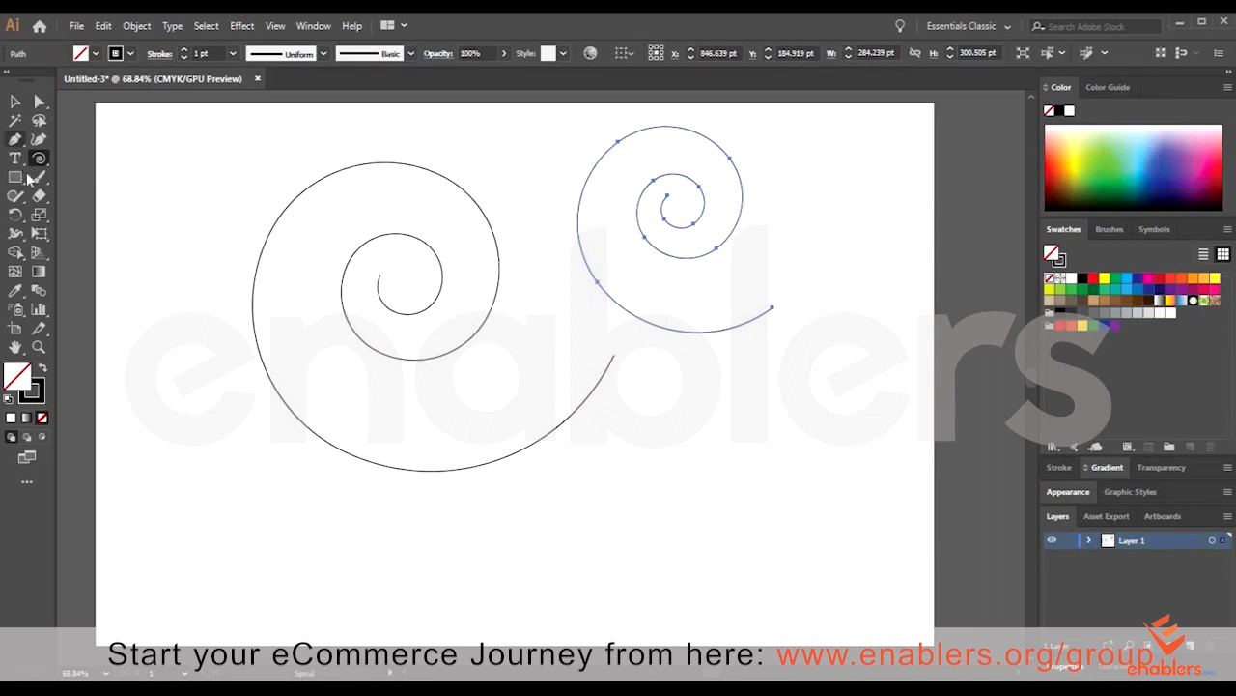
- Move the smaller spiral straight down by its outer end anchor with the Direct Selection tool
left_click(40, 101)
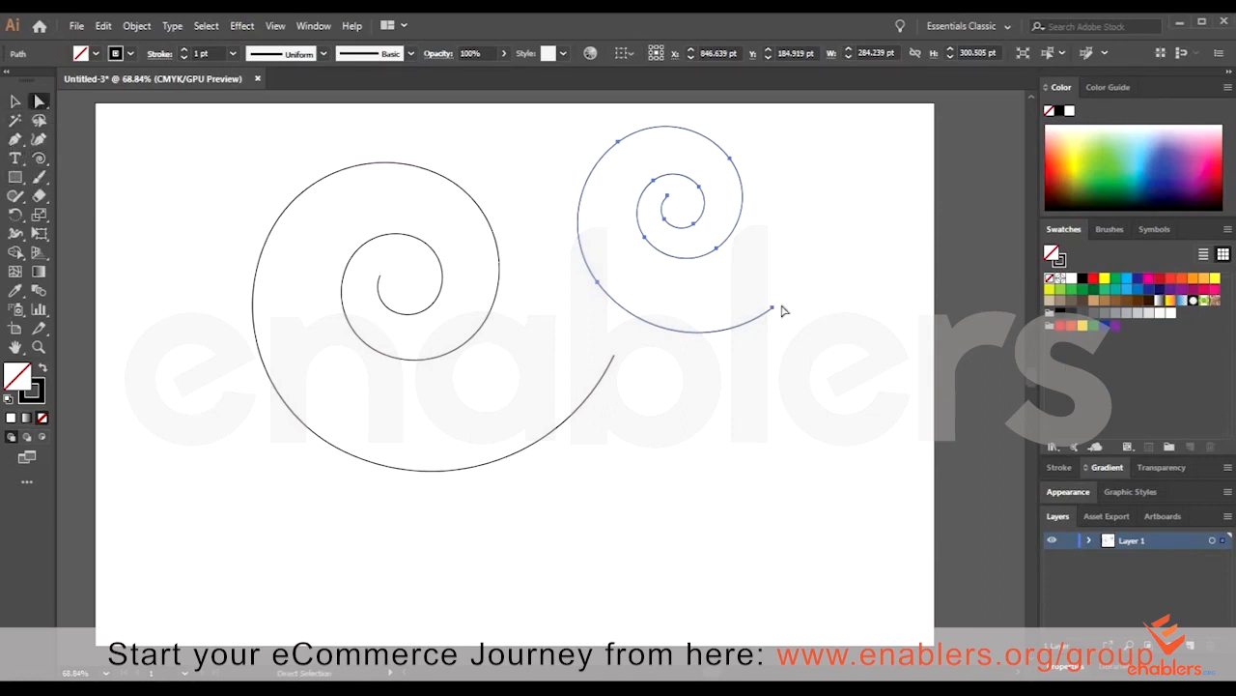
left_click_drag(774, 309, 781, 383)
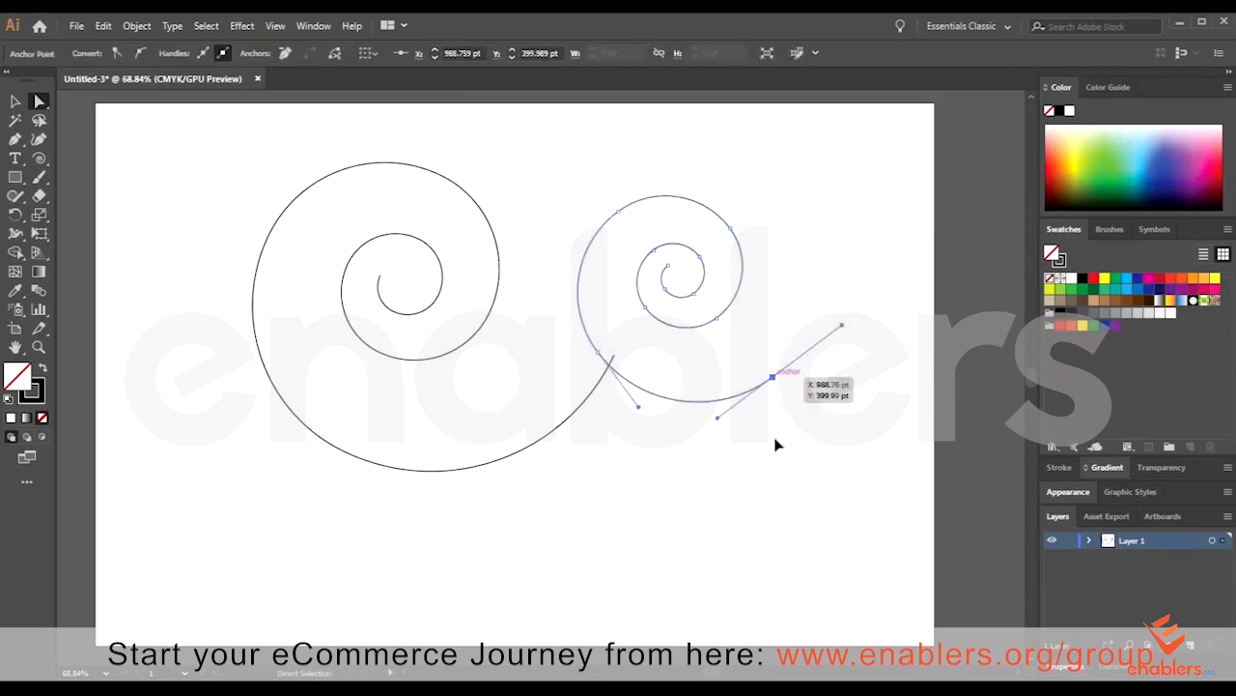
- Bend the smaller spiral's outer end into a hook with its end anchor's direction handle, and adjust its innermost segment
left_click_drag(772, 378, 656, 494)
left_click(665, 283)
left_click(662, 278)
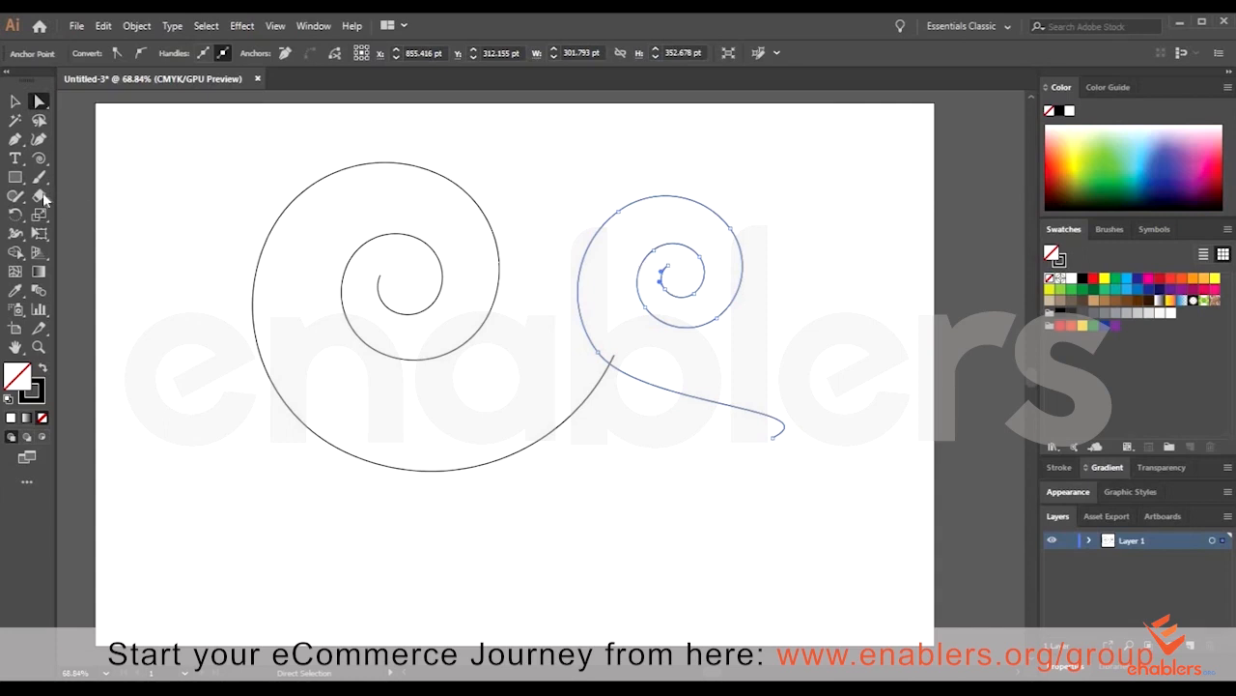
- Draw two rectangular grids in the artboard's lower half: one about 476 × 295 pt on the left, one about 432 × 321 pt on the right
left_click(39, 158)
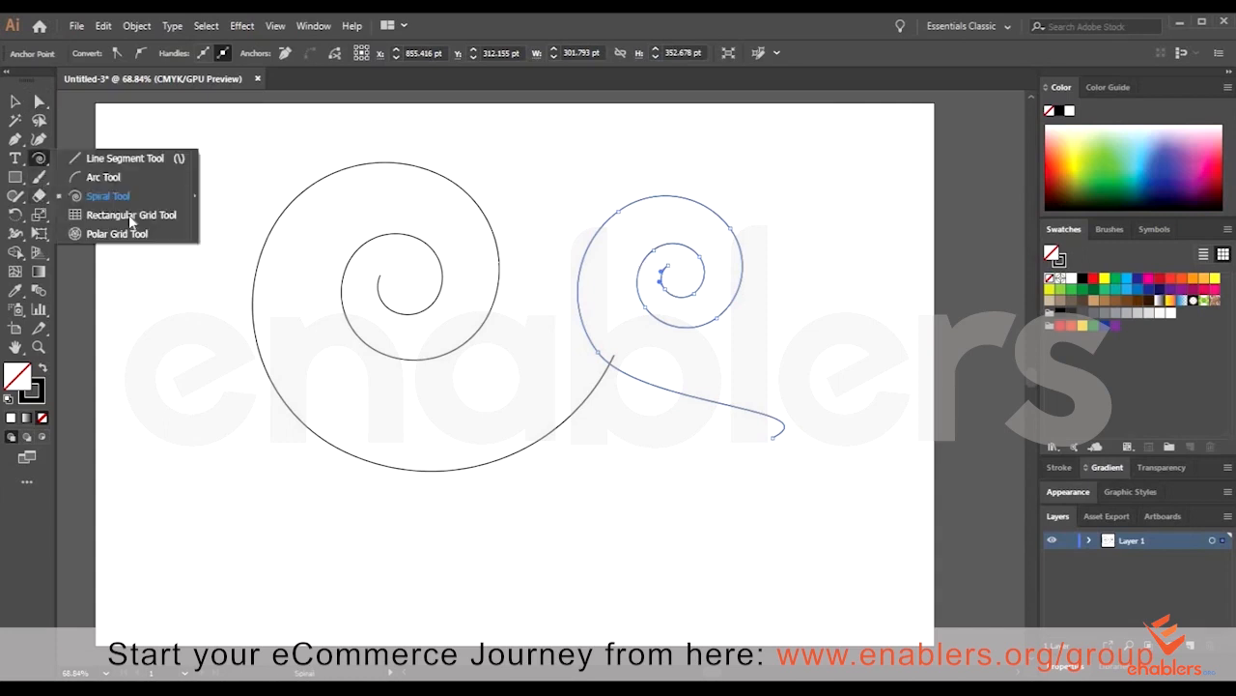
left_click_drag(157, 396, 484, 599)
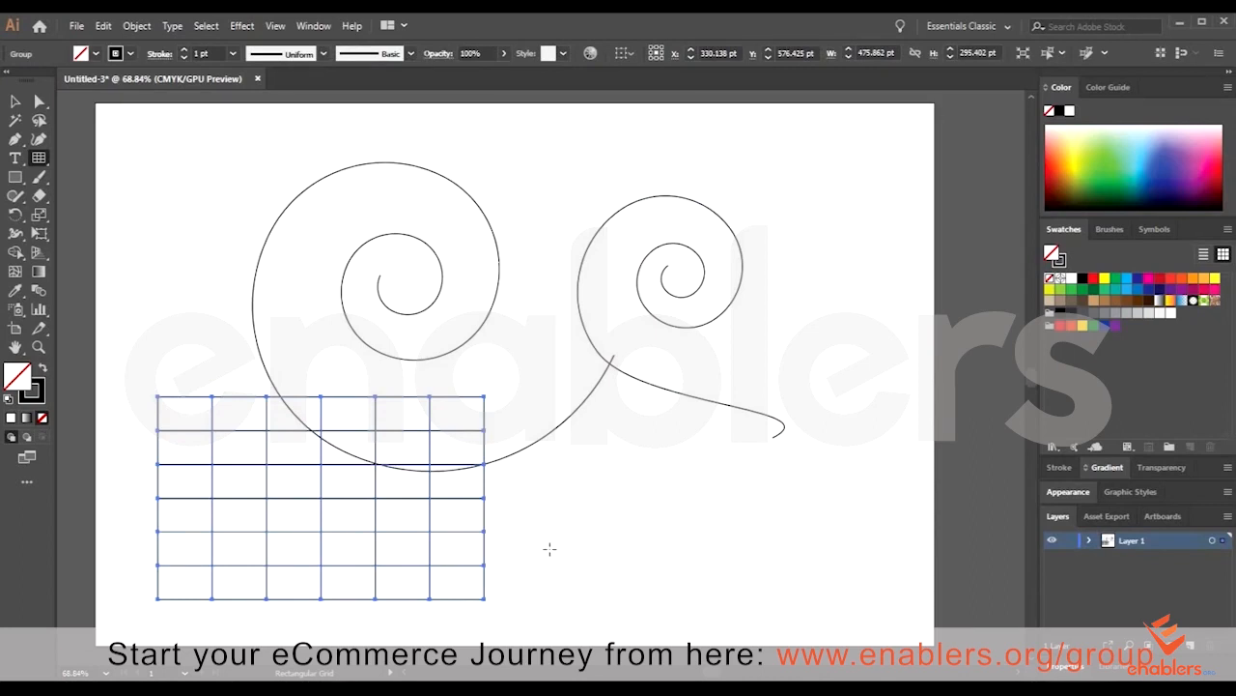
left_click_drag(557, 387, 856, 551)
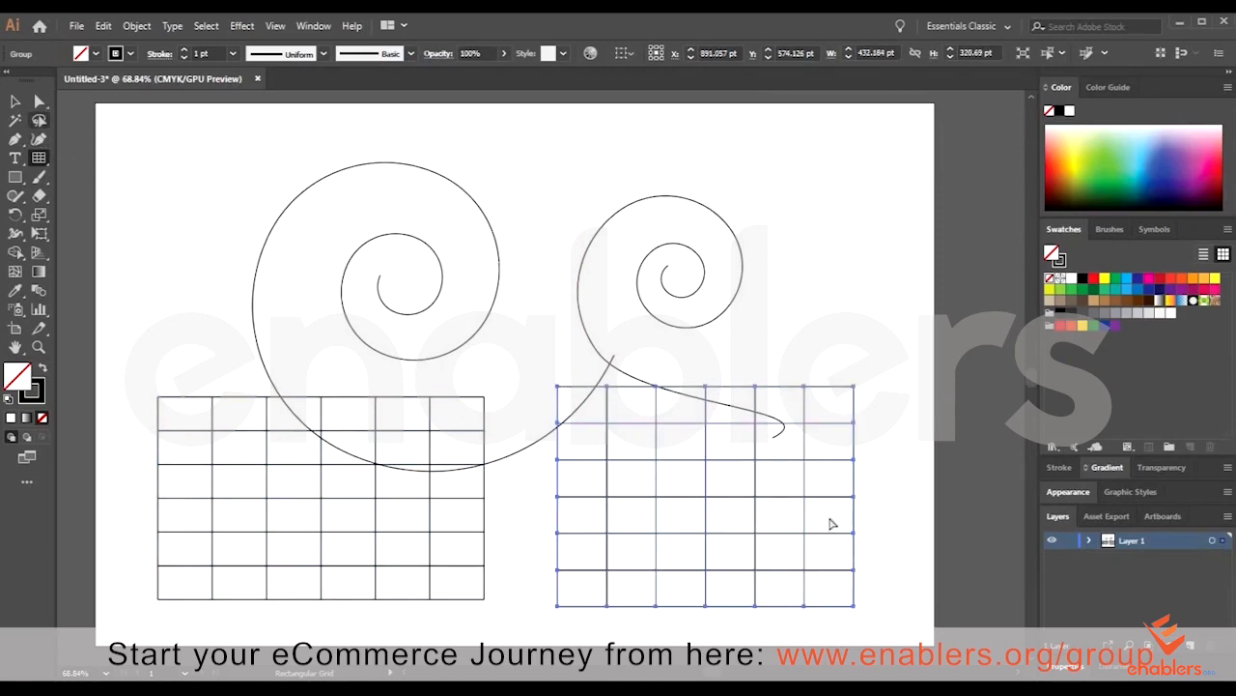
- Pull the top ends of the left grid's two rightmost inner vertical lines outward above the grid, one right and one left, with Direct Selection
key("a")
left_click(451, 432)
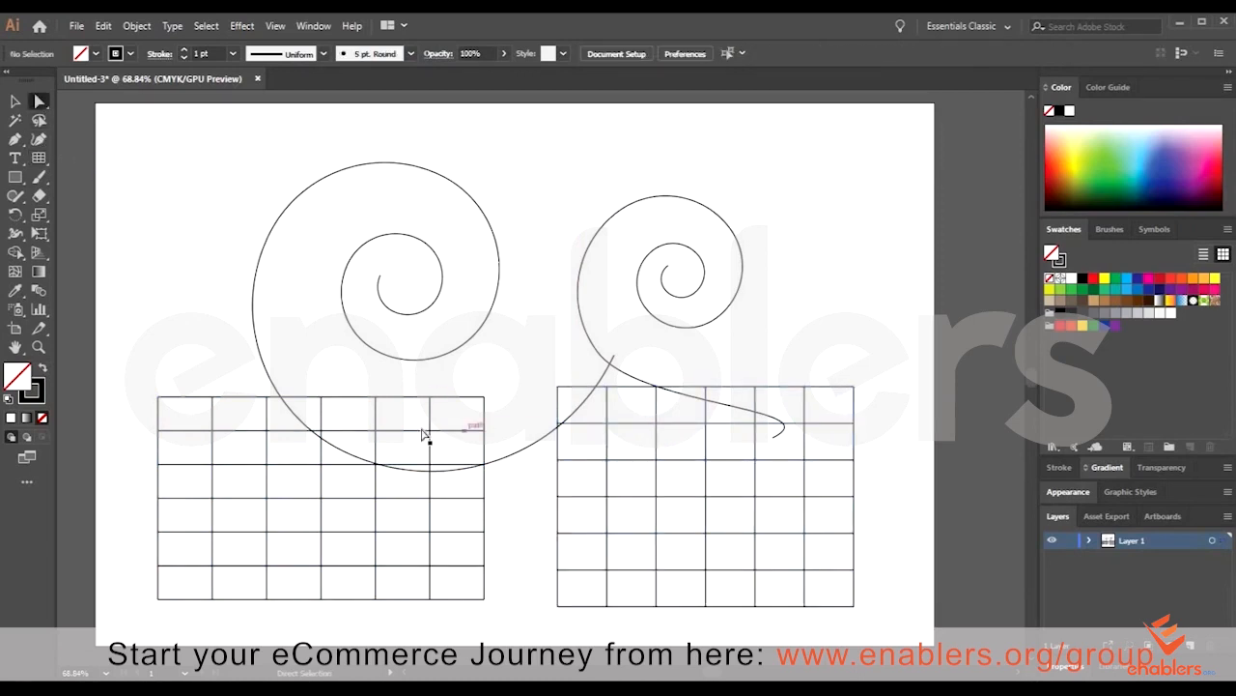
left_click(431, 415)
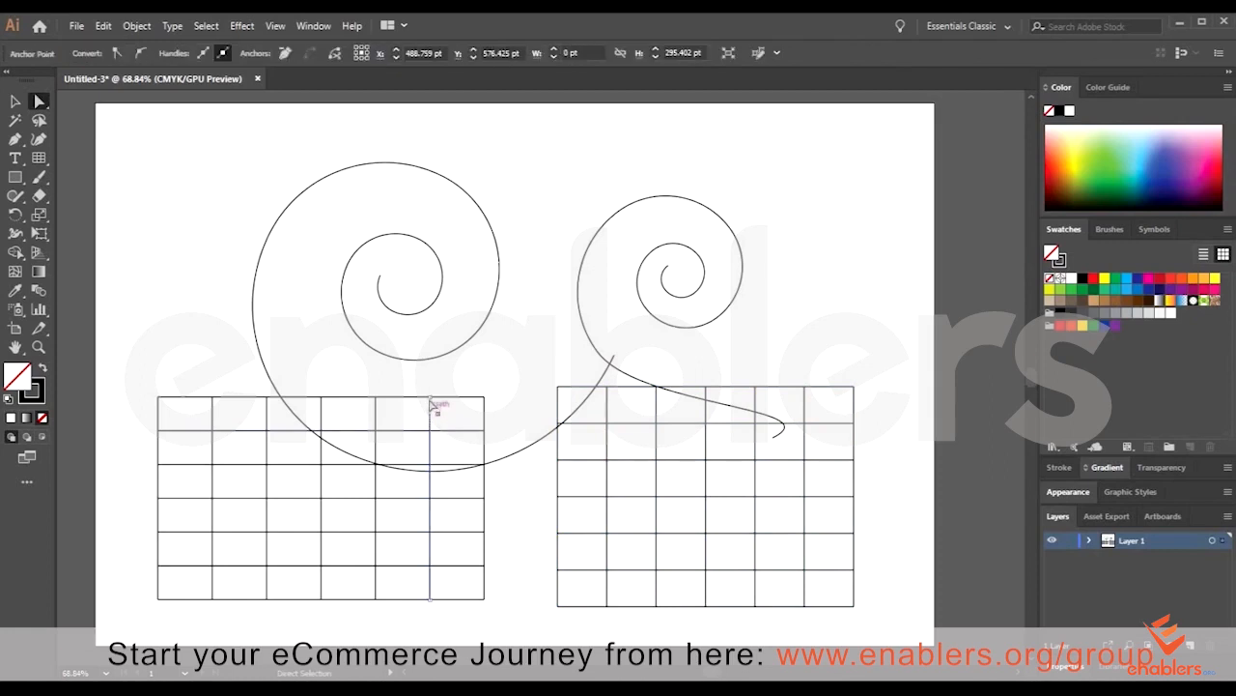
left_click_drag(431, 404, 512, 312)
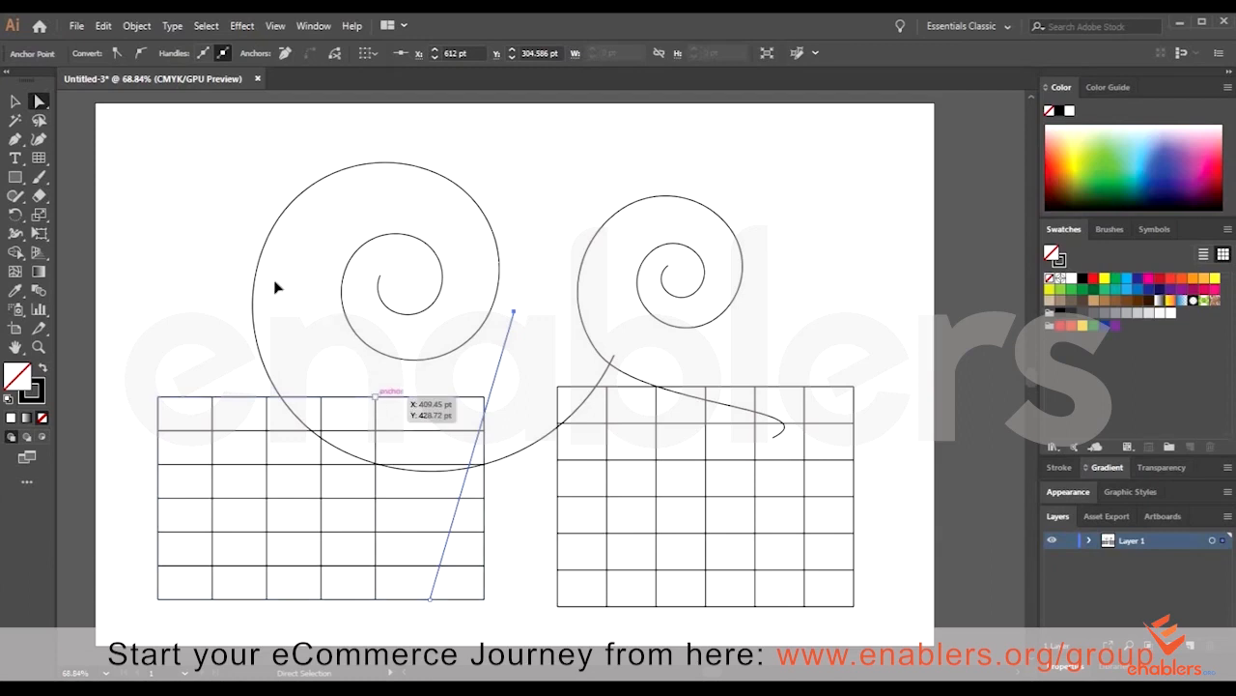
left_click_drag(376, 396, 266, 277)
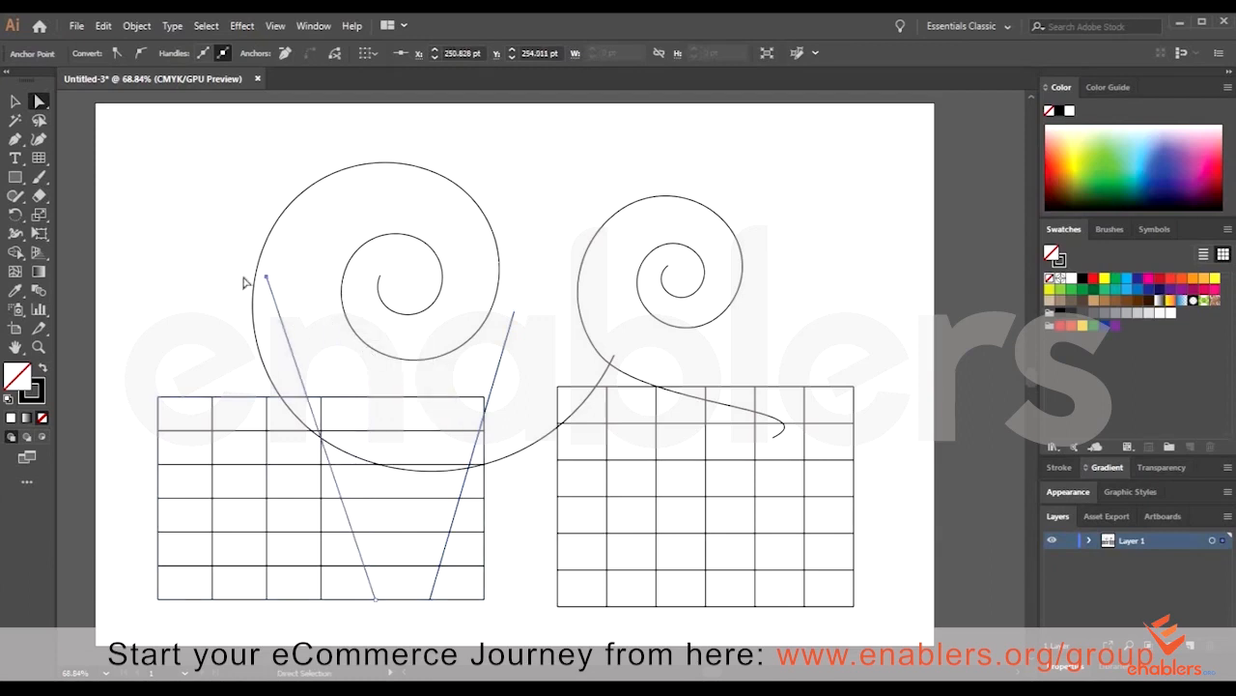
- Select both spirals and both grids and delete them, leaving the artboard empty
left_click(39, 158)
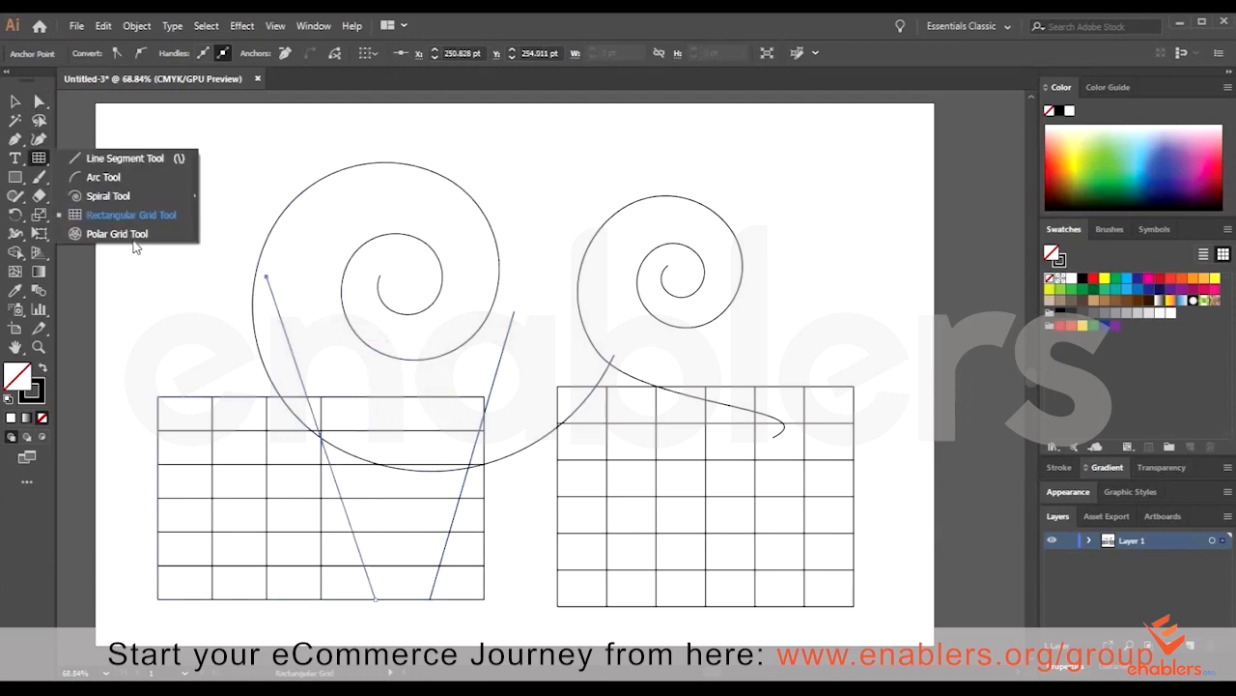
left_click(121, 234)
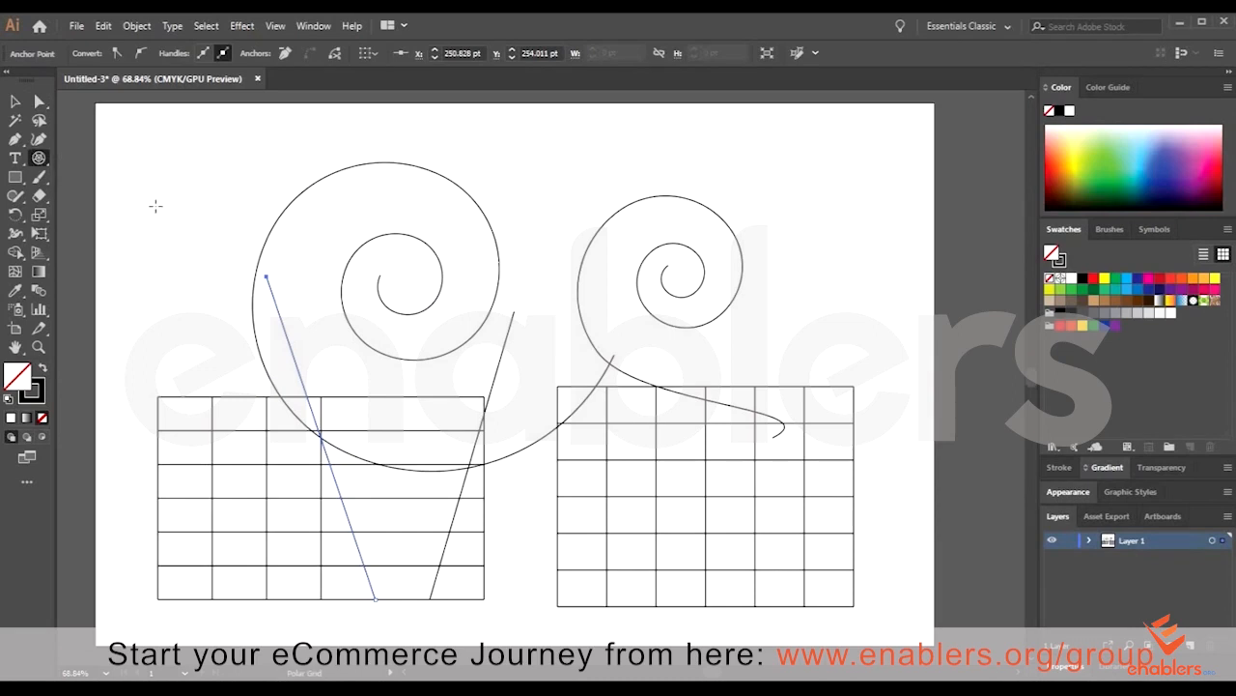
key("v")
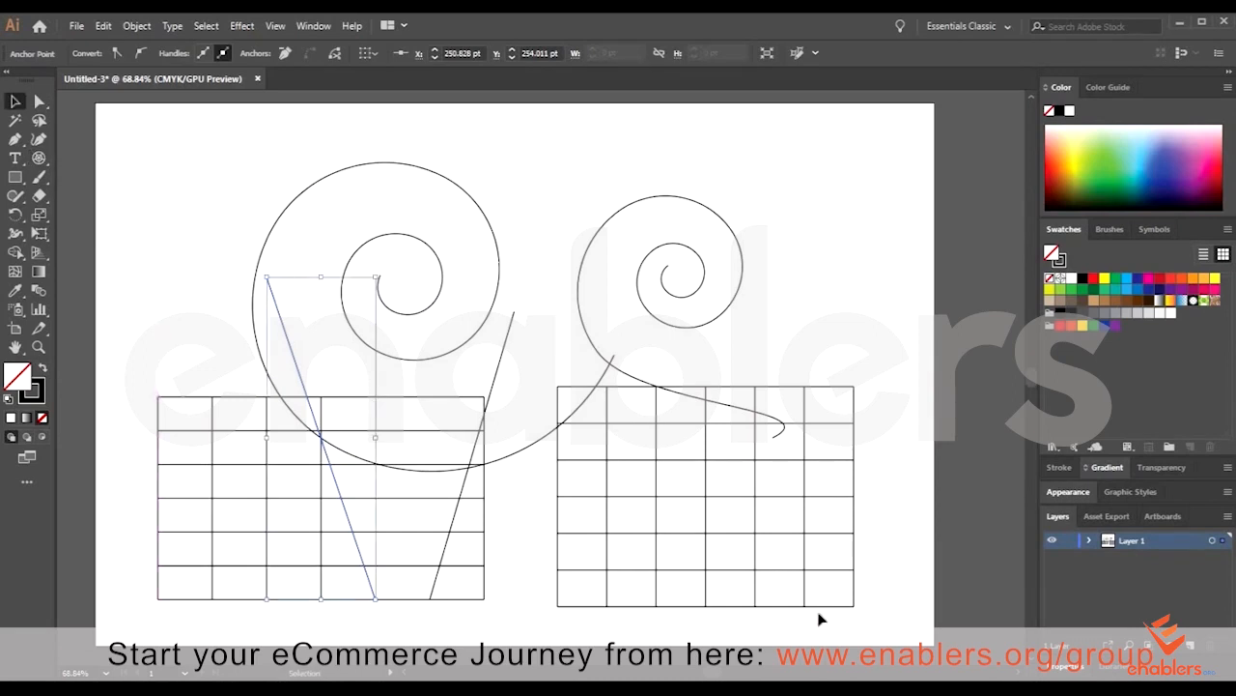
key("ctrl+a")
key("Delete")
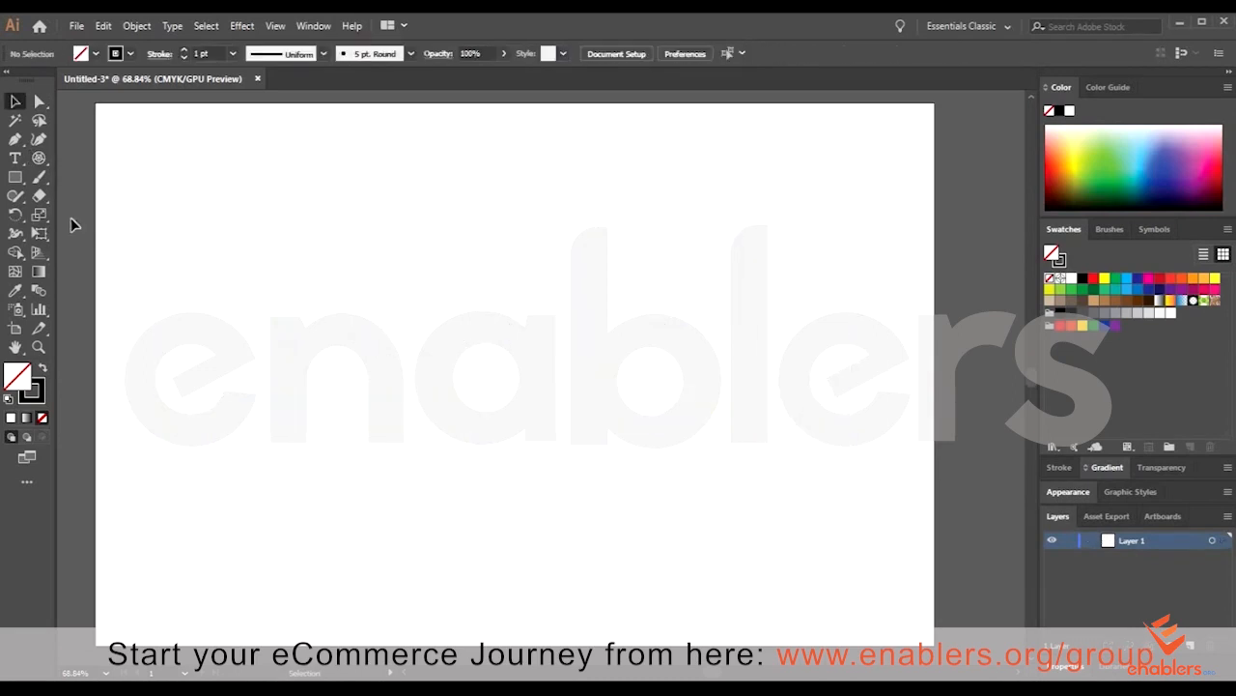
- Draw a circular polar grid about 463 × 463 pt near the artboard's centre, move it slightly up and right, and deselect it
left_click(39, 178)
left_click_drag(361, 196, 701, 524)
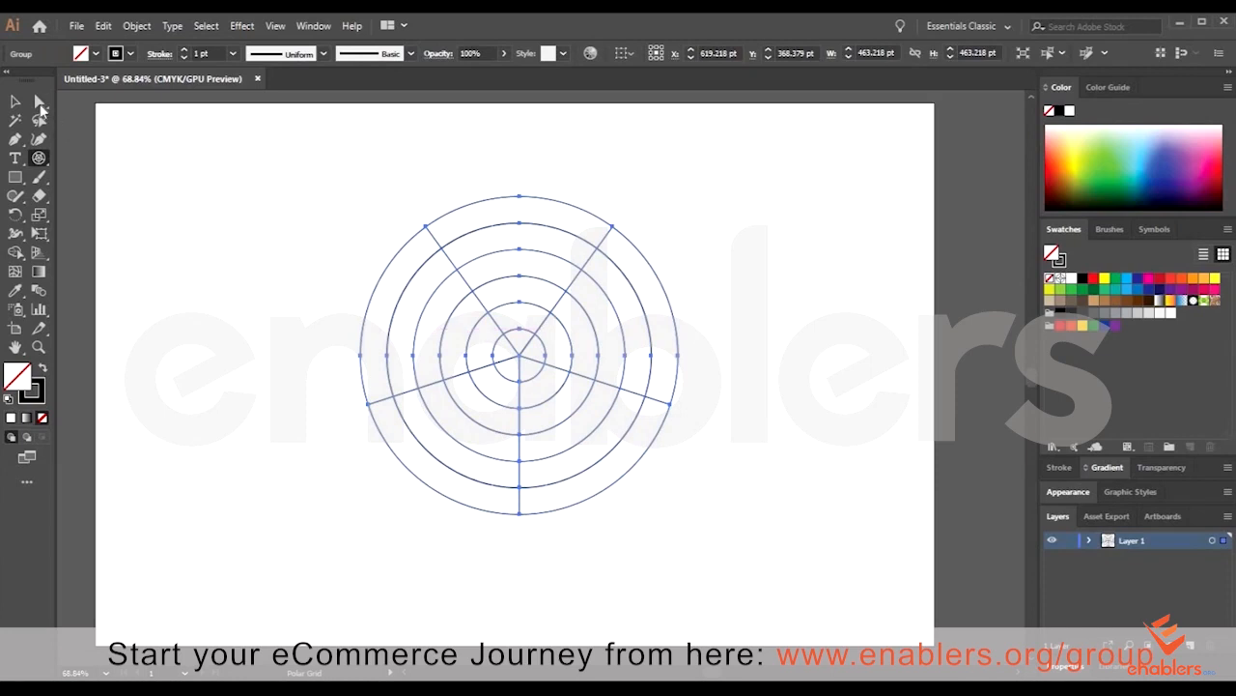
left_click(39, 101)
left_click_drag(519, 197, 546, 171)
key("ctrl+shift+a")
left_click(546, 176)
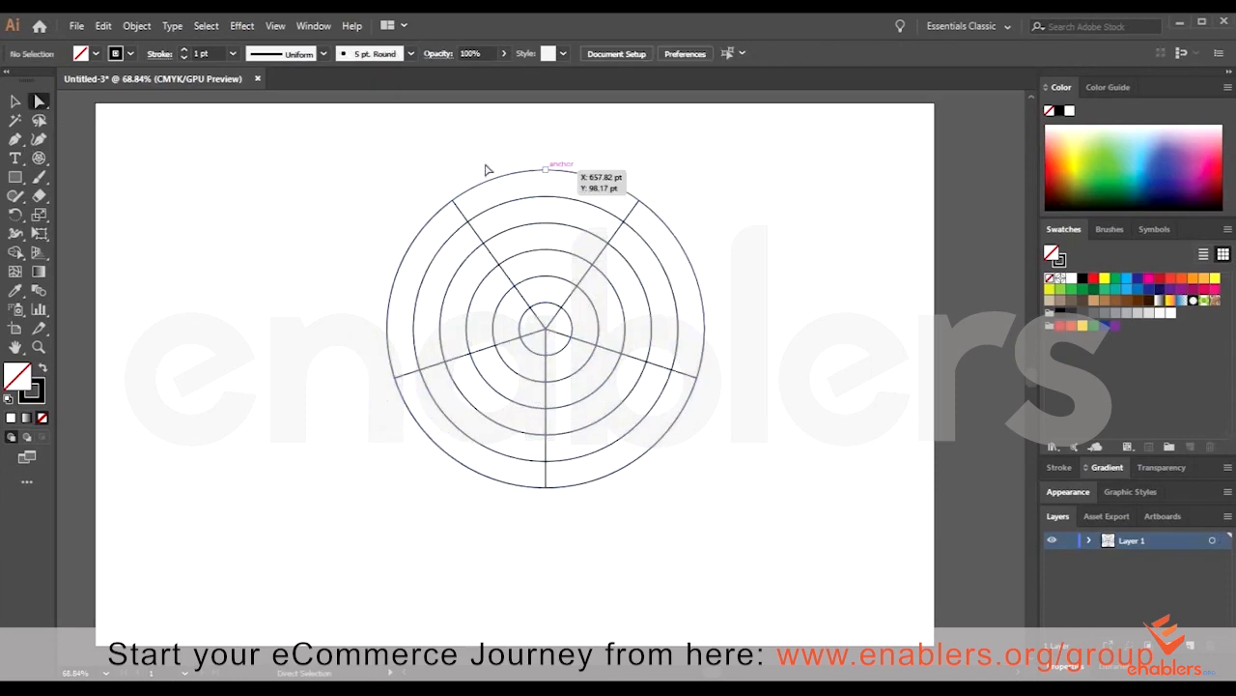
left_click_drag(458, 170, 475, 325)
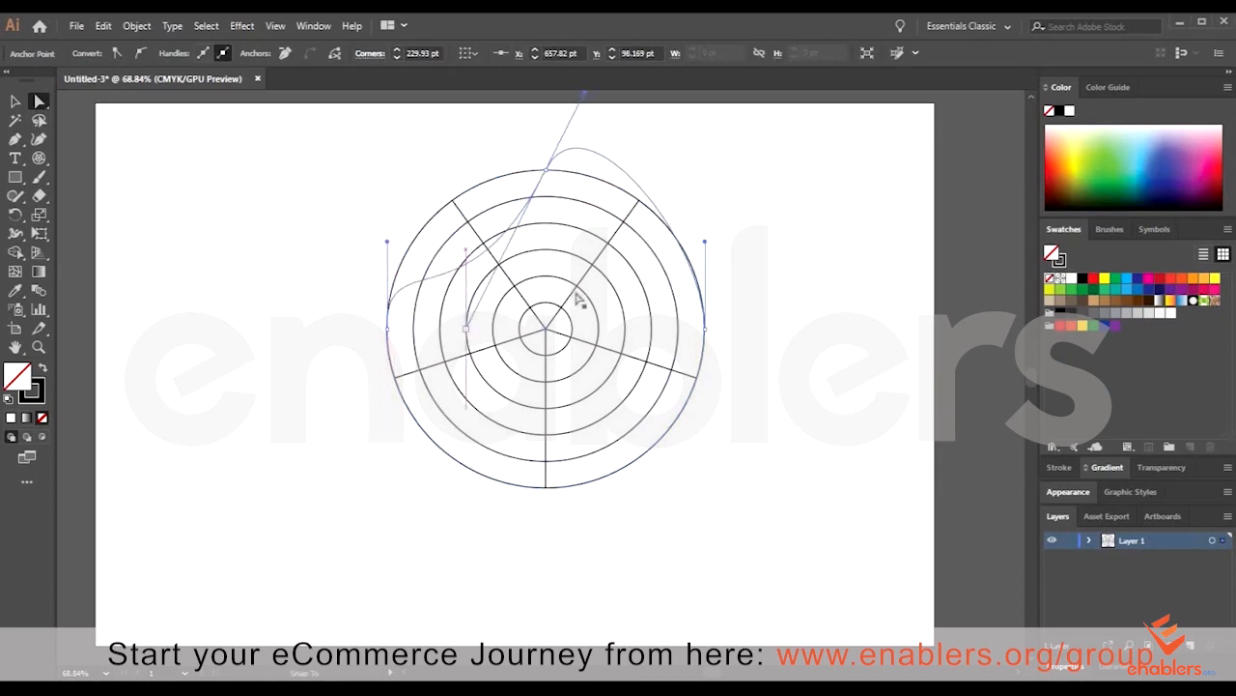
key("ctrl+z")
- Stretch the polar grid's outermost circle into a tall oval by moving its top anchor up and bottom anchor down, and deselect it
left_click_drag(549, 169, 544, 124)
left_click_drag(547, 490, 546, 570)
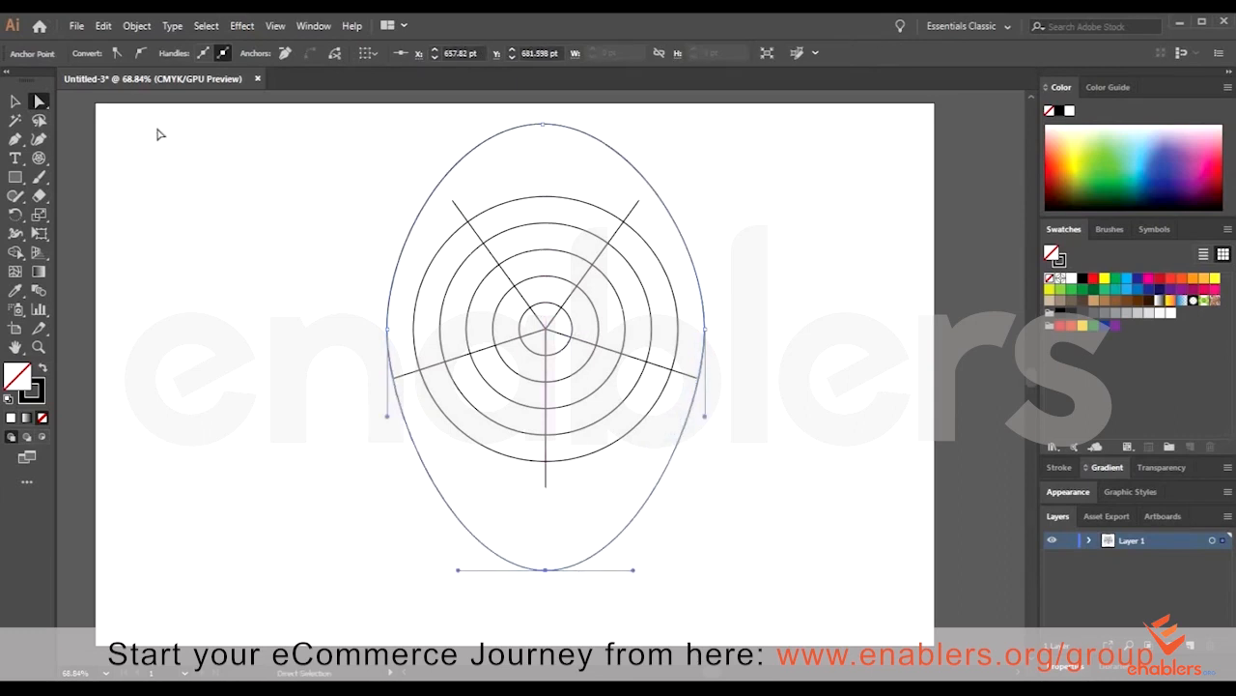
left_click(15, 101)
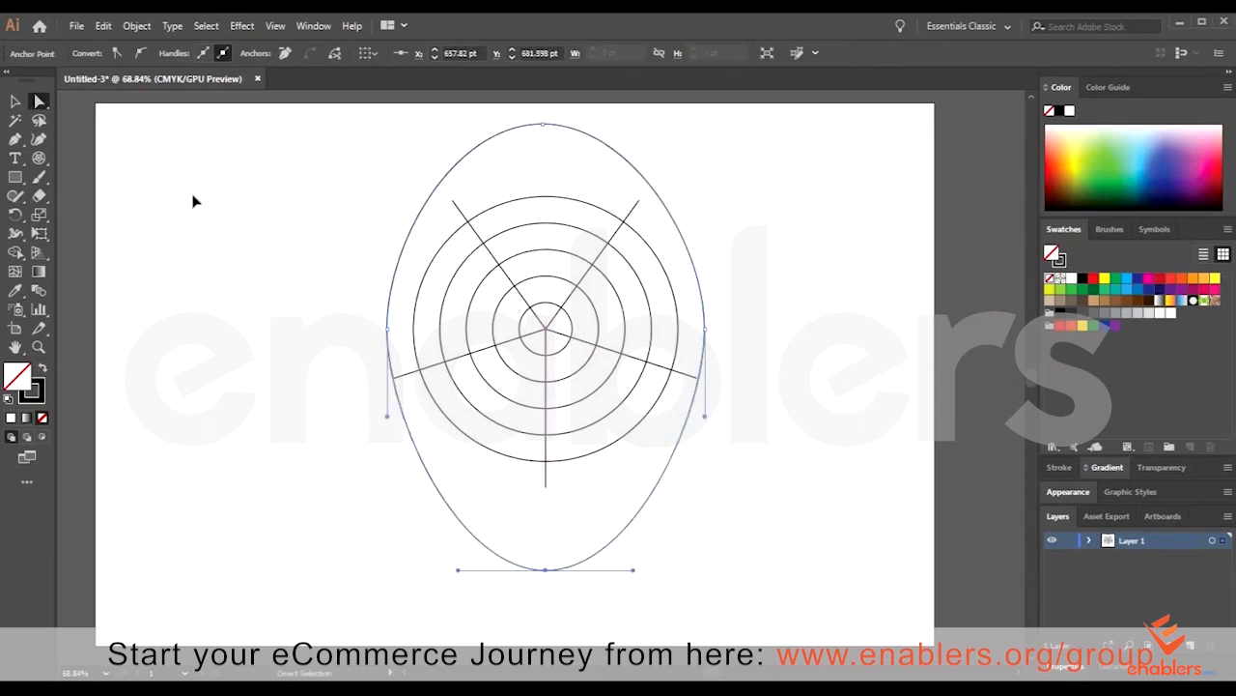
left_click(327, 268)
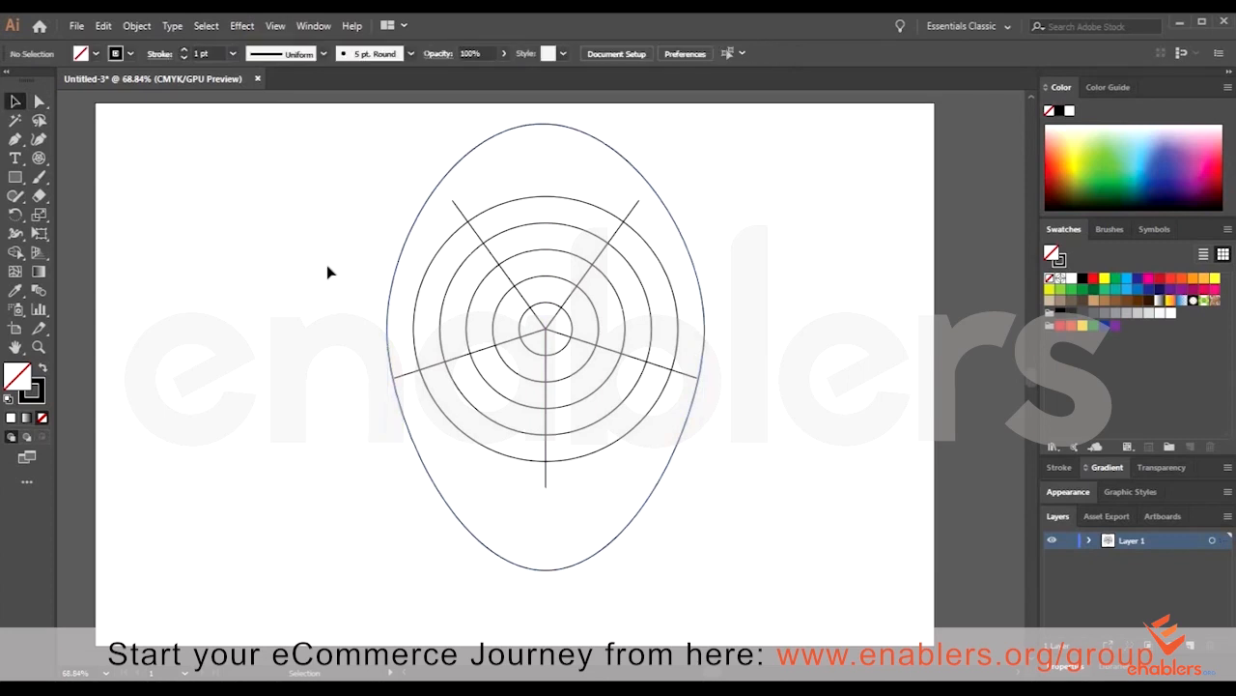